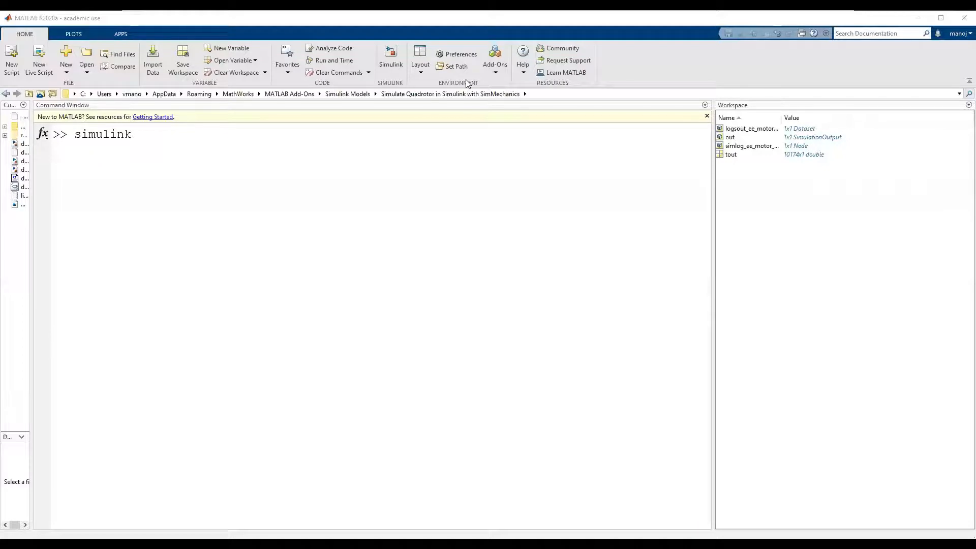
# Set the Command Window text font size to 48 and apply the change.
pyautogui.hotkey('alt', 'Down')
pyautogui.press('Down')
pyautogui.press('Down')
pyautogui.press('Down')
pyautogui.press('Return')
pyautogui.hotkey('alt', 'Down')
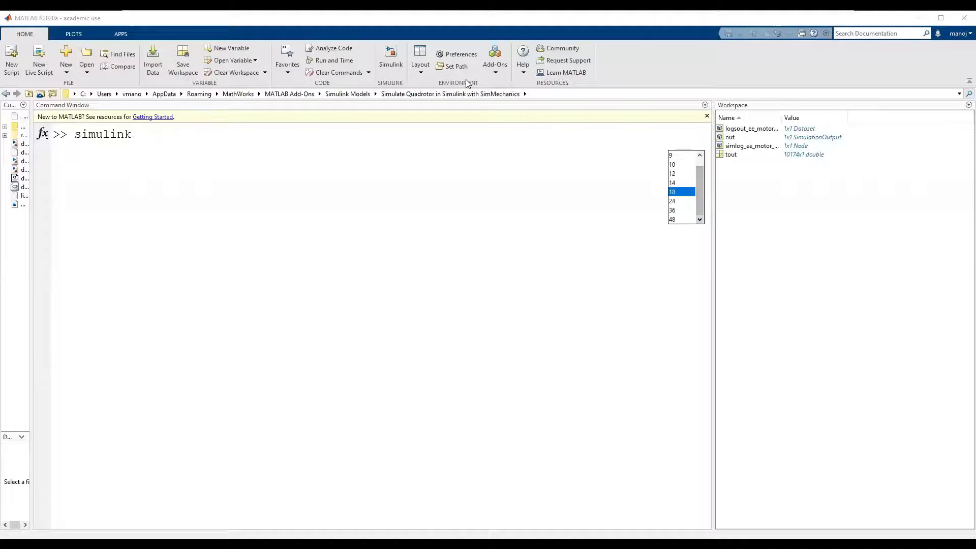
pyautogui.press('Down')
pyautogui.press('Down')
pyautogui.press('Down')
pyautogui.press('Return')
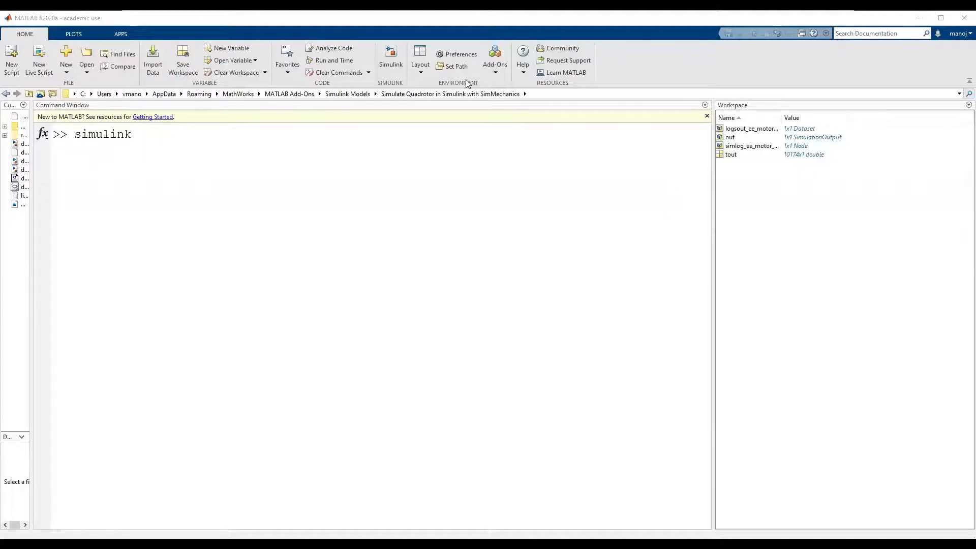
pyautogui.click(560, 393)
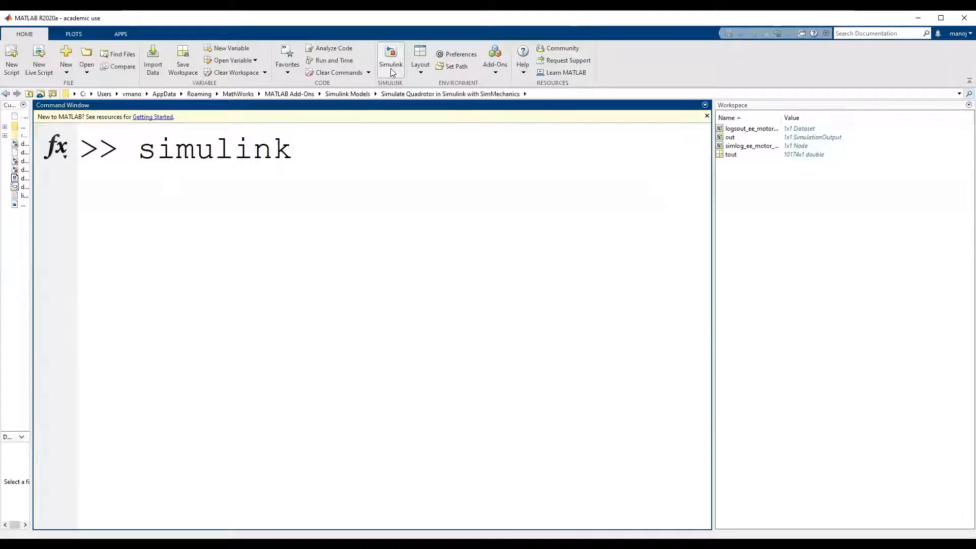
# Run the simulink command and open the Library Browser from a maximized blank model.
pyautogui.press('Return')
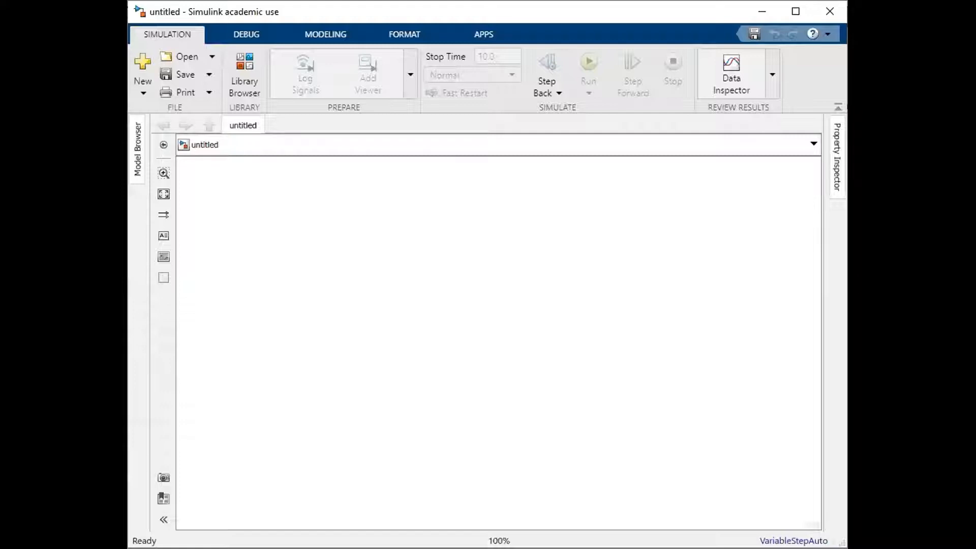
pyautogui.doubleClick(642, 19)
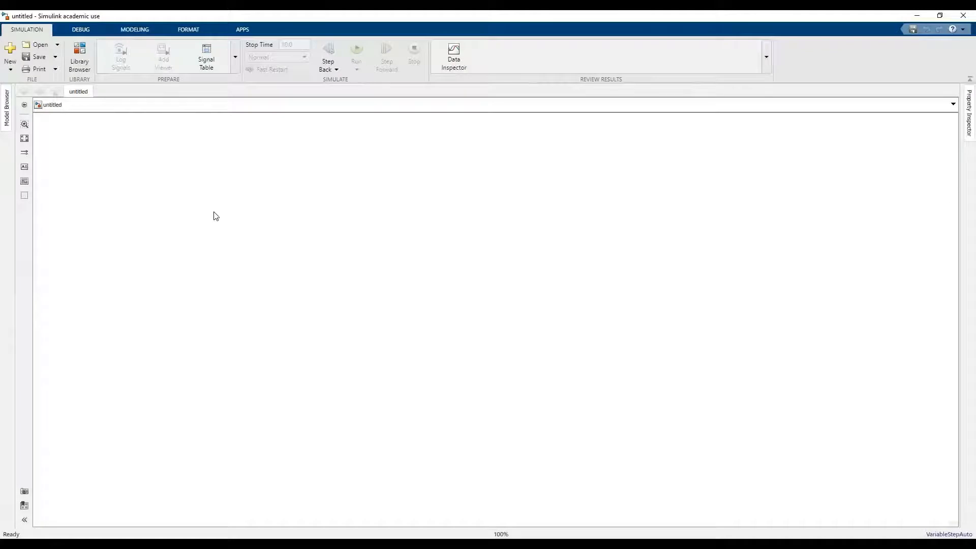
pyautogui.click(80, 71)
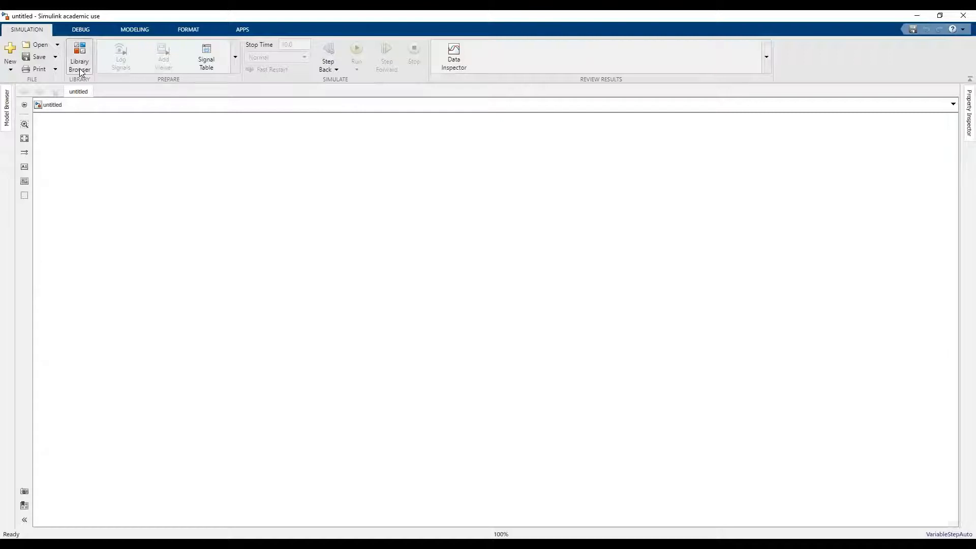
pyautogui.rightClick(537, 65)
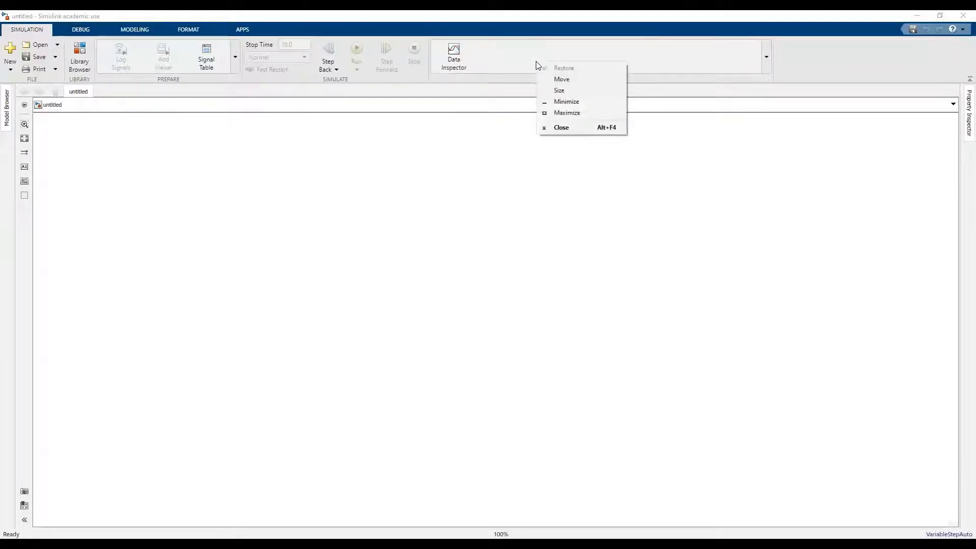
pyautogui.click(538, 65)
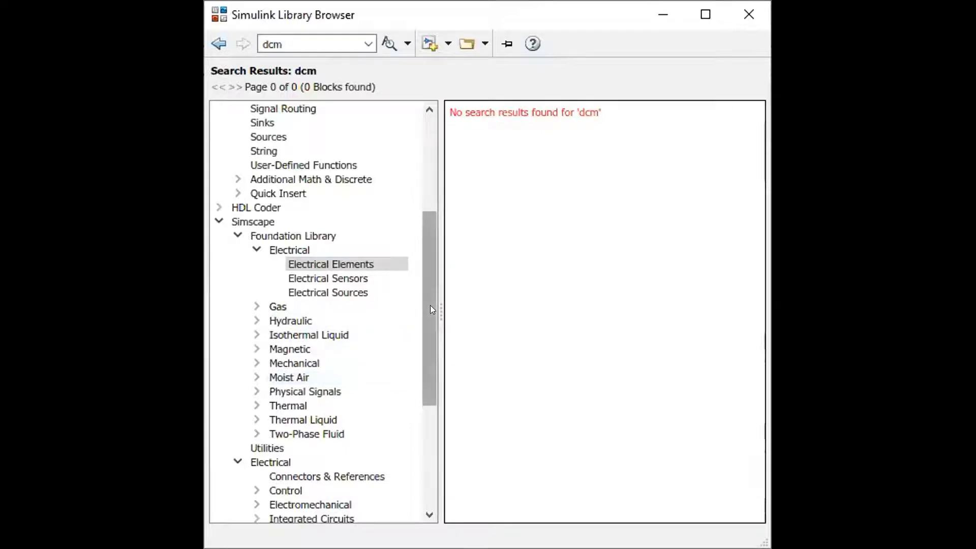
# Look through the blocks in Simulink's Commonly Used Blocks library.
pyautogui.moveTo(430, 305); pyautogui.dragTo(430, 184)
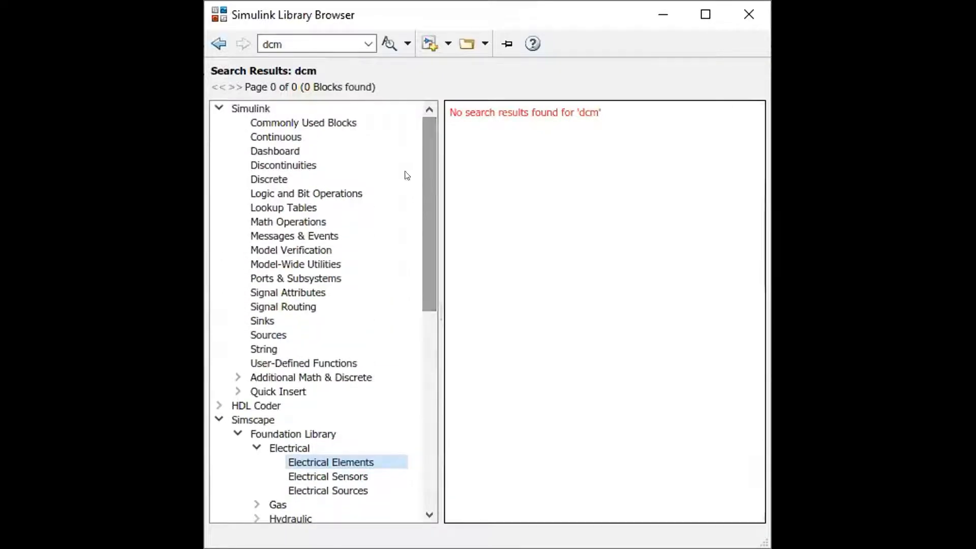
pyautogui.click(344, 122)
pyautogui.click(344, 122)
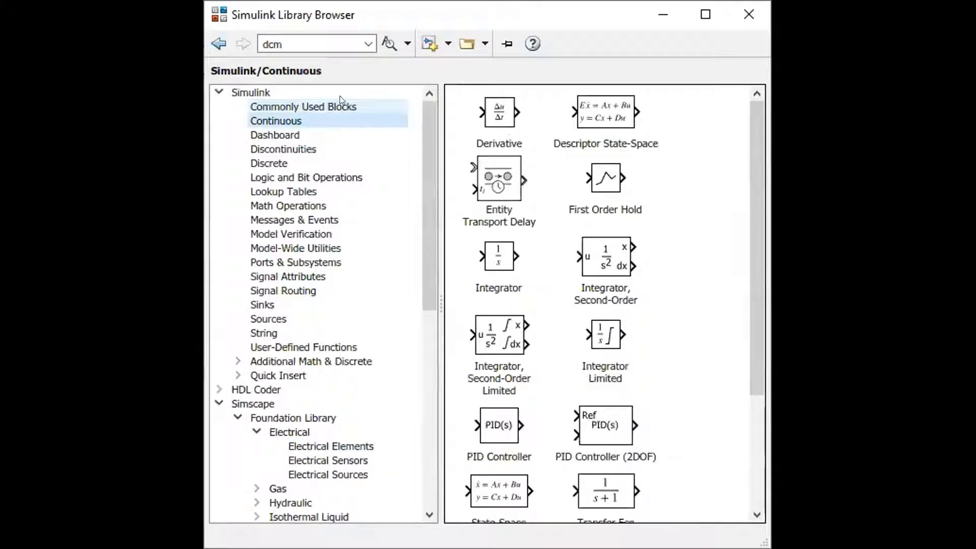
pyautogui.click(339, 99)
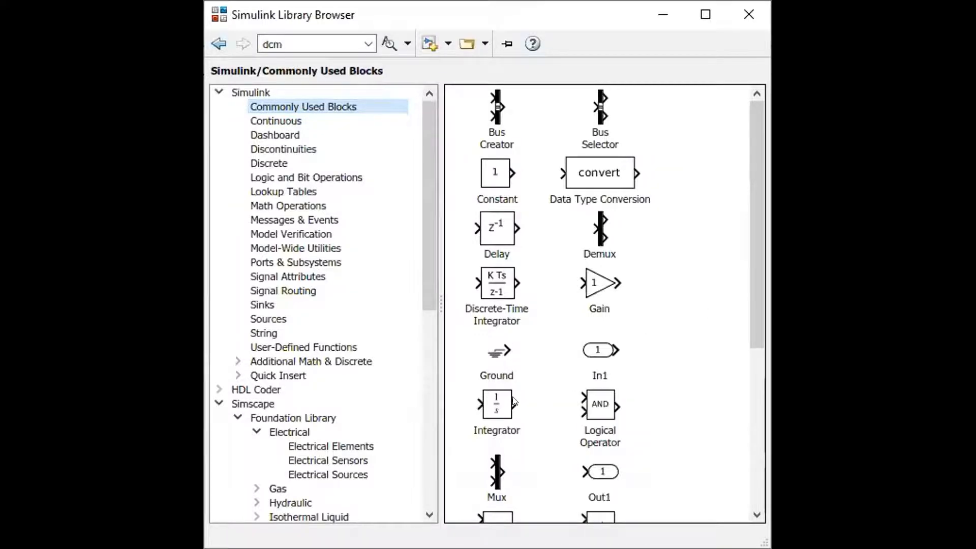
pyautogui.moveTo(757, 313); pyautogui.dragTo(754, 290)
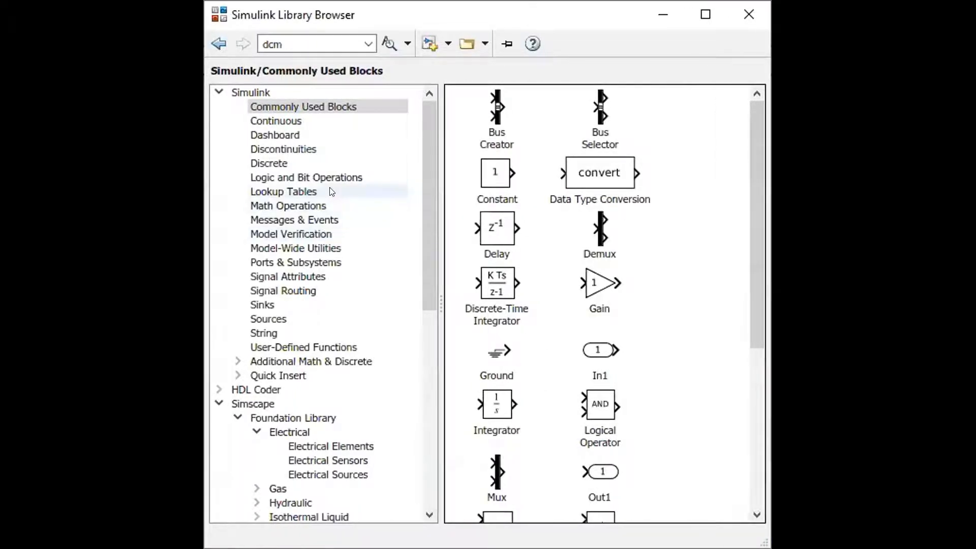
# Add a Step block from the Sources library to the blank model and place it left of the canvas centre.
pyautogui.click(286, 321)
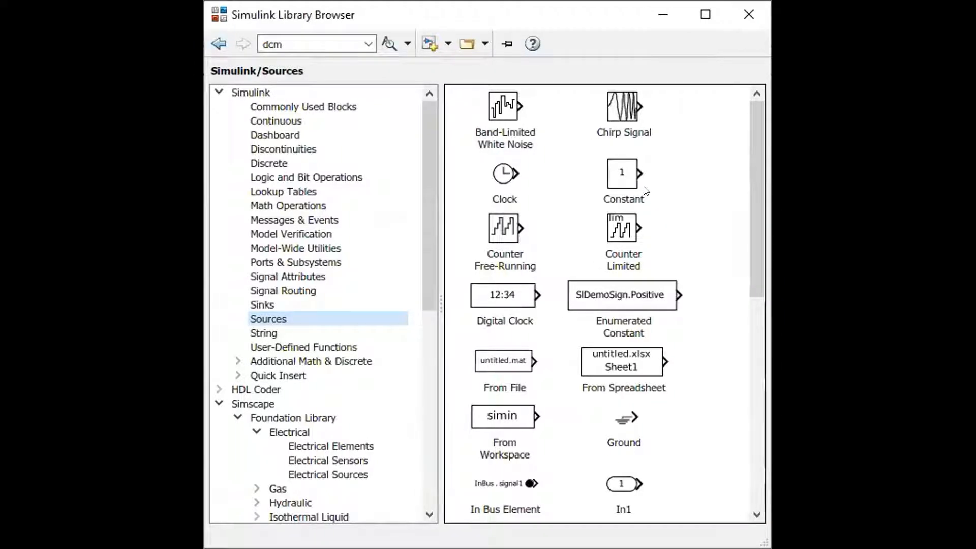
pyautogui.moveTo(752, 200); pyautogui.dragTo(753, 442)
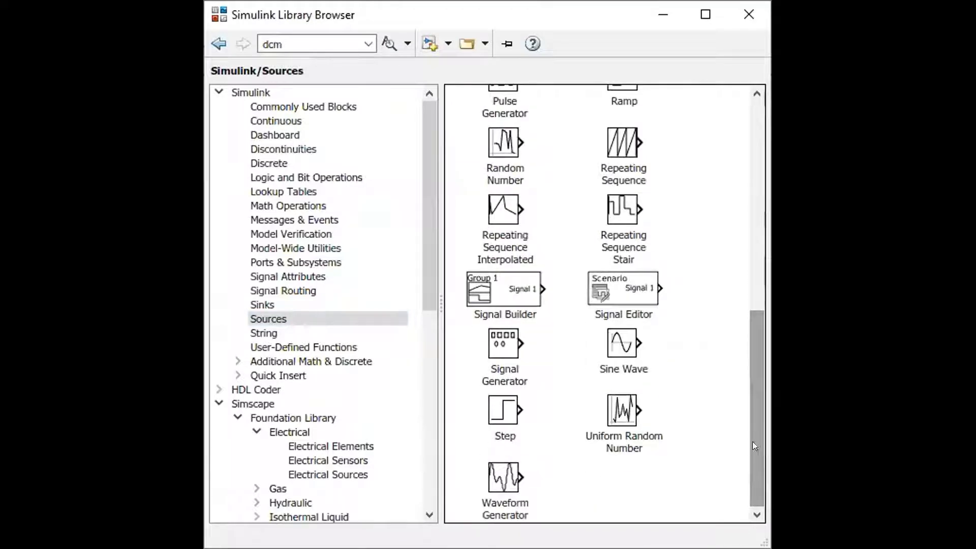
pyautogui.click(508, 416)
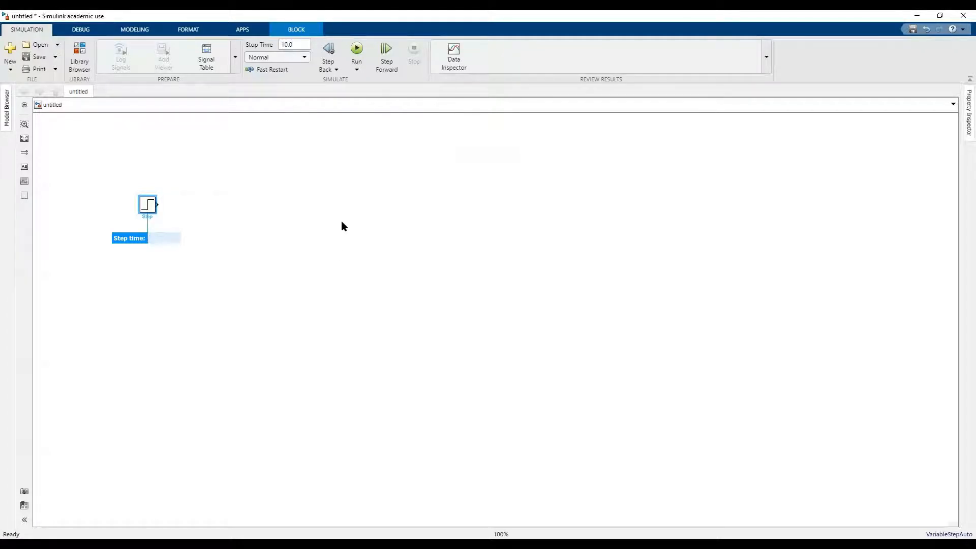
pyautogui.click(23, 124)
pyautogui.click(85, 173)
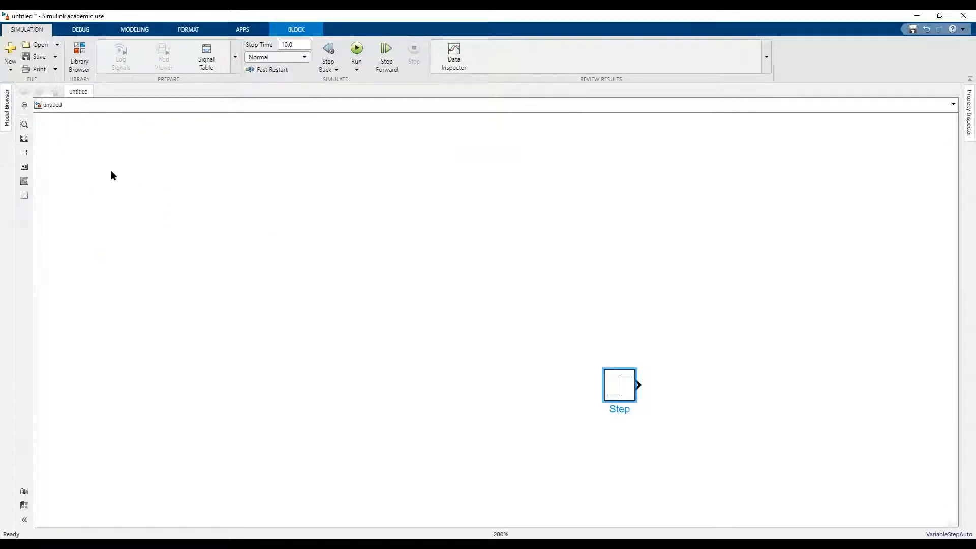
pyautogui.click(163, 191)
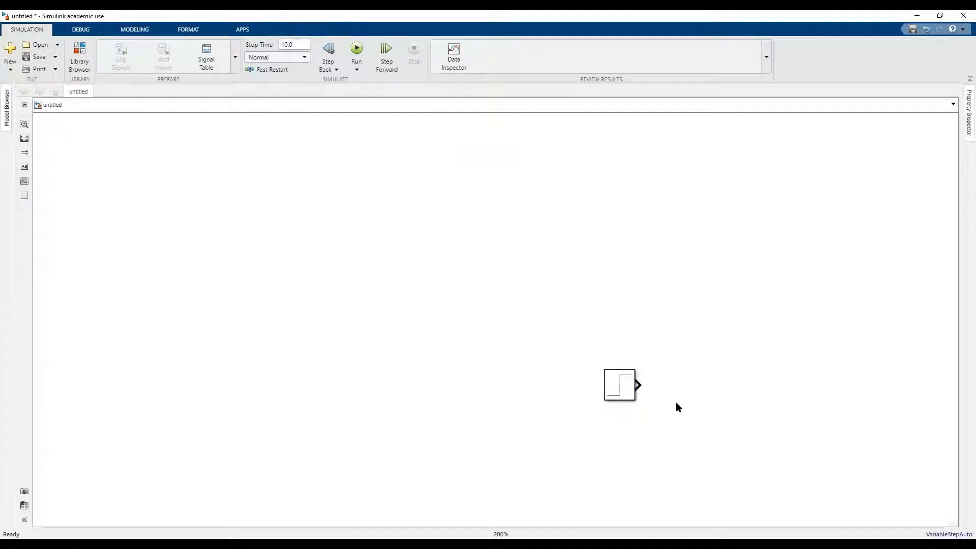
pyautogui.moveTo(625, 390); pyautogui.dragTo(365, 274)
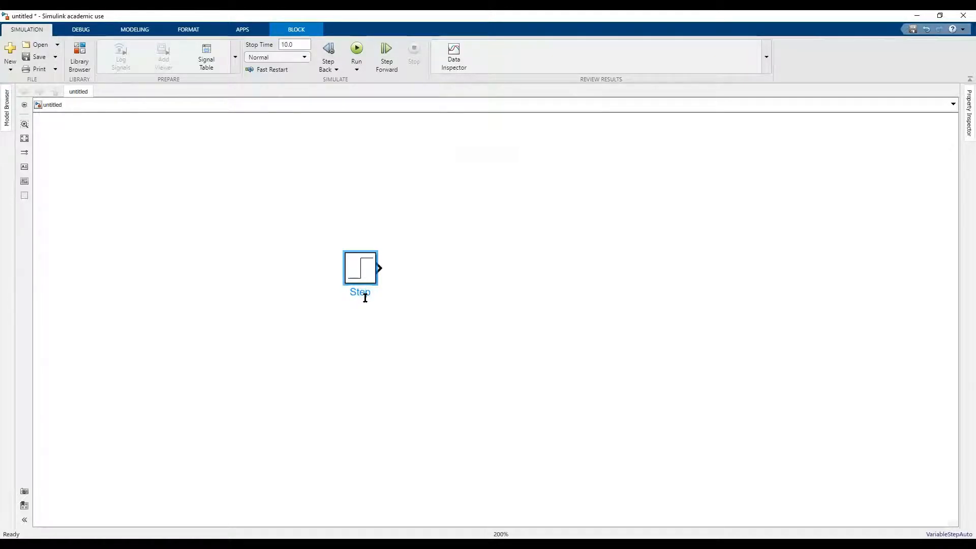
# Rename the Step block as Vs.
pyautogui.press('BackSpace')
pyautogui.press('BackSpace')
pyautogui.press('BackSpace')
pyautogui.press('BackSpace')
pyautogui.write('V')
pyautogui.press('BackSpace')
pyautogui.write('Vs')
pyautogui.click(449, 248)
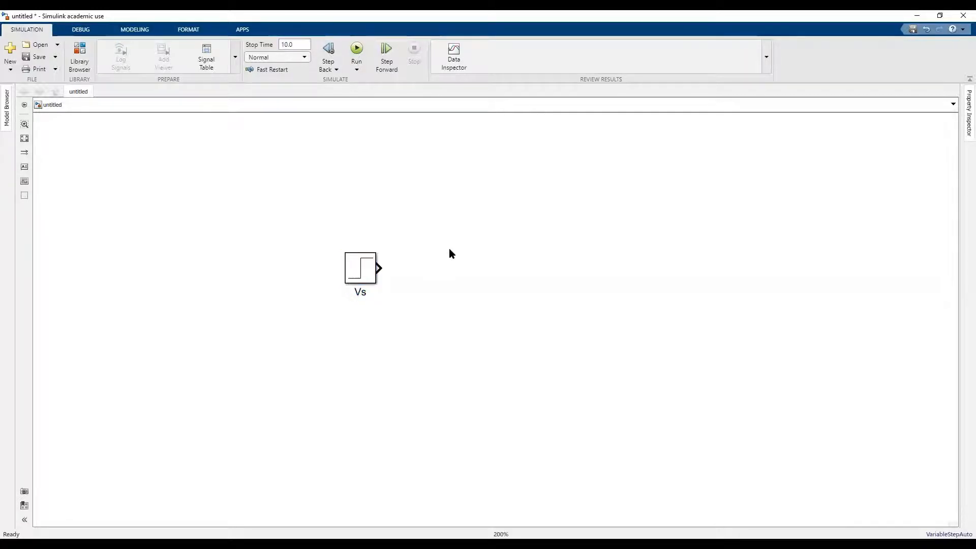
# Insert an Integrator block with default parameters and place it to the upper right of the Vs block.
pyautogui.doubleClick(450, 216)
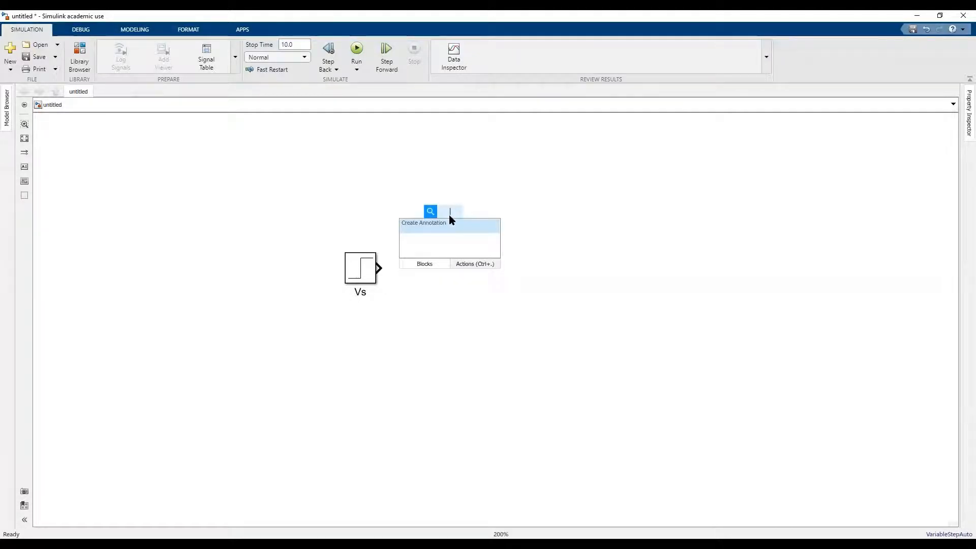
pyautogui.write('in')
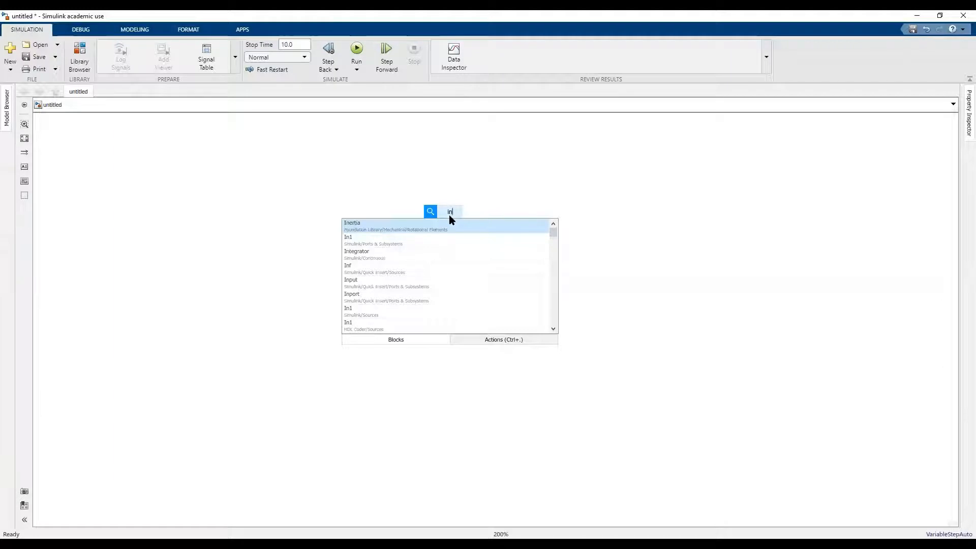
pyautogui.write('te')
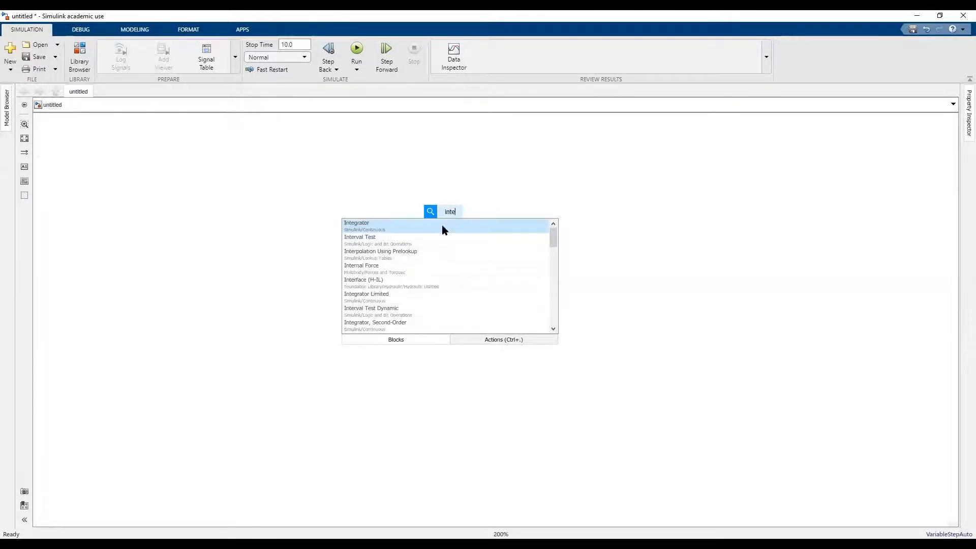
pyautogui.click(442, 230)
pyautogui.doubleClick(442, 230)
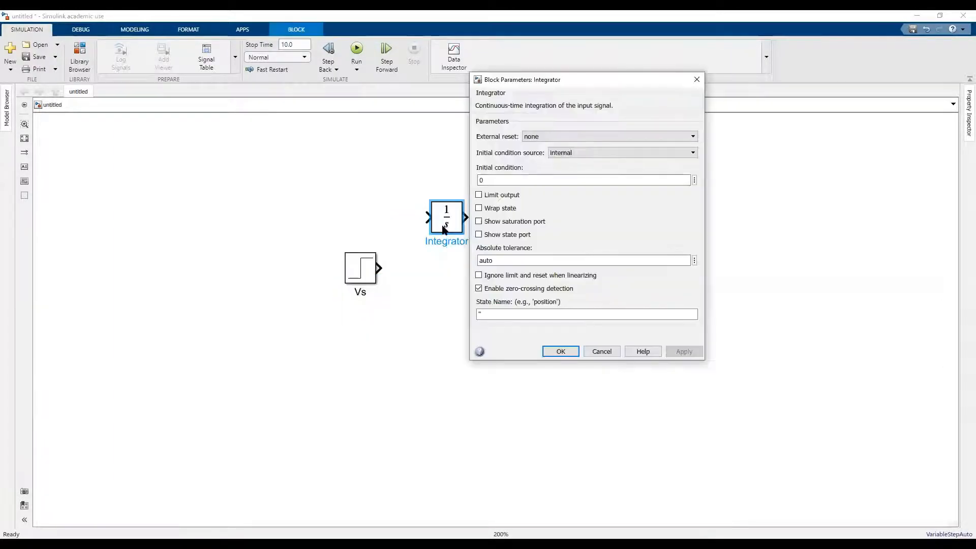
pyautogui.click(559, 351)
pyautogui.moveTo(455, 229); pyautogui.dragTo(638, 239)
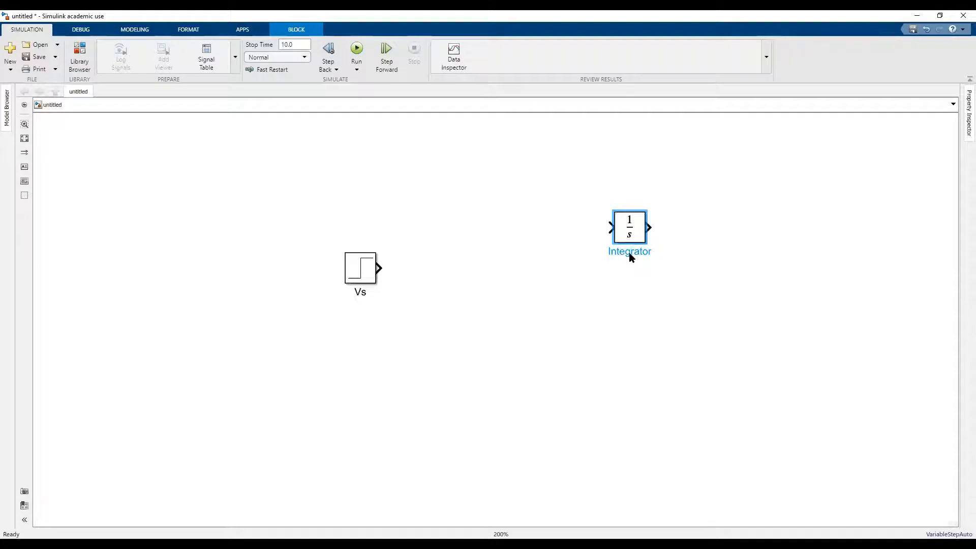
# Rename the Integrator block as i(t).
pyautogui.press('Delete')
pyautogui.press('Delete')
pyautogui.press('Delete')
pyautogui.press('Delete')
pyautogui.press('BackSpace')
pyautogui.press('BackSpace')
pyautogui.press('BackSpace')
pyautogui.press('BackSpace')
pyautogui.press('BackSpace')
pyautogui.write('li(')
pyautogui.press('BackSpace')
pyautogui.press('BackSpace')
pyautogui.press('BackSpace')
pyautogui.write('i(t')
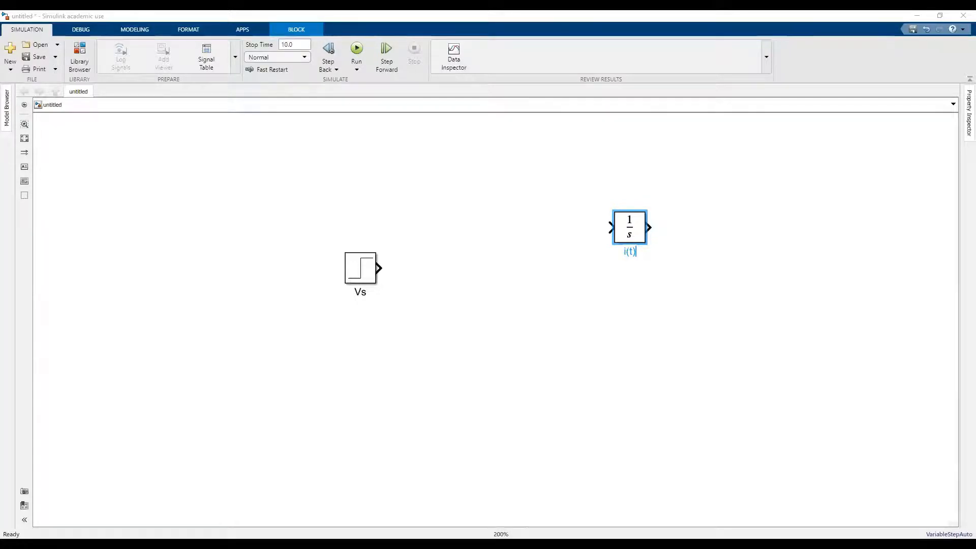
pyautogui.click(864, 234)
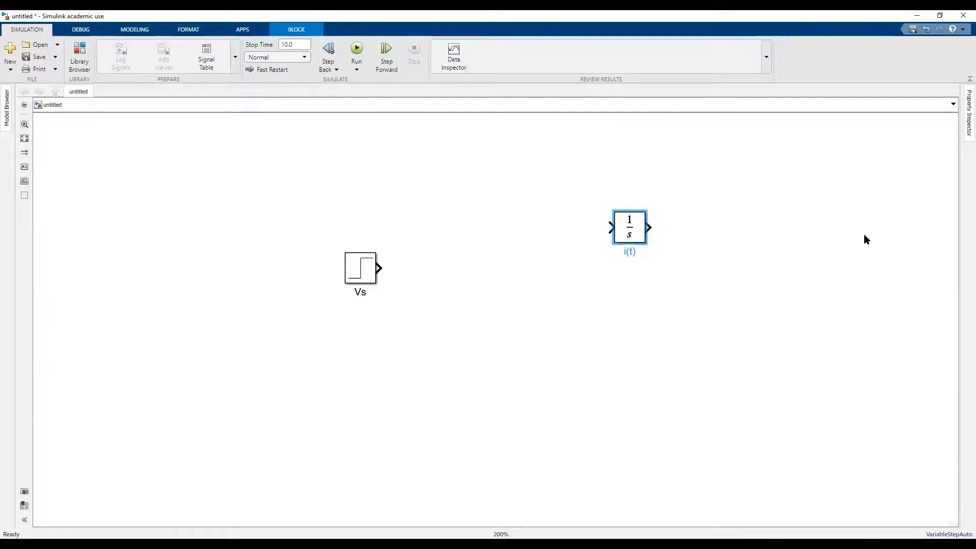
# Paste the subsystem showing the dω(t)/dt equation and place it to the upper right of the i(t) integrator.
pyautogui.rightClick(807, 197)
pyautogui.click(828, 249)
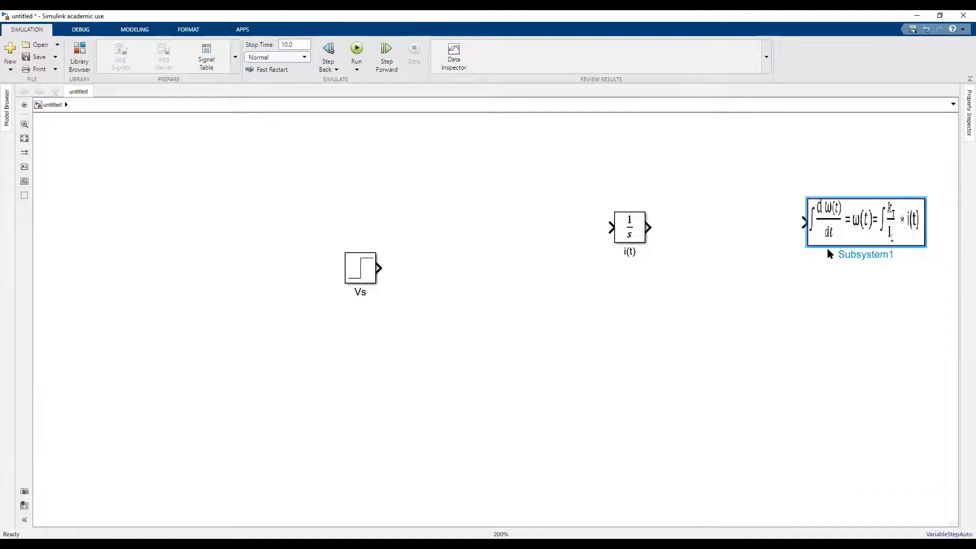
pyautogui.moveTo(825, 209); pyautogui.dragTo(790, 158)
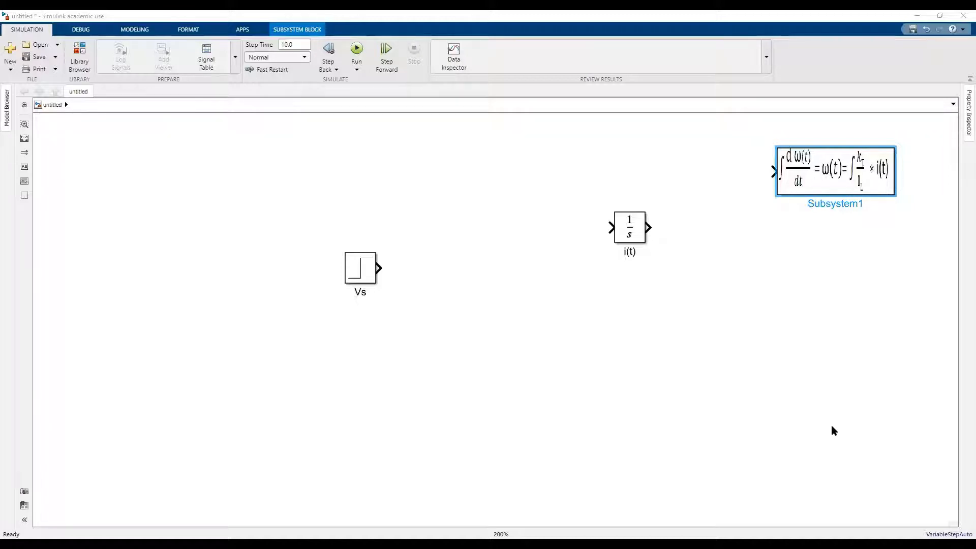
pyautogui.click(832, 264)
pyautogui.rightClick(832, 263)
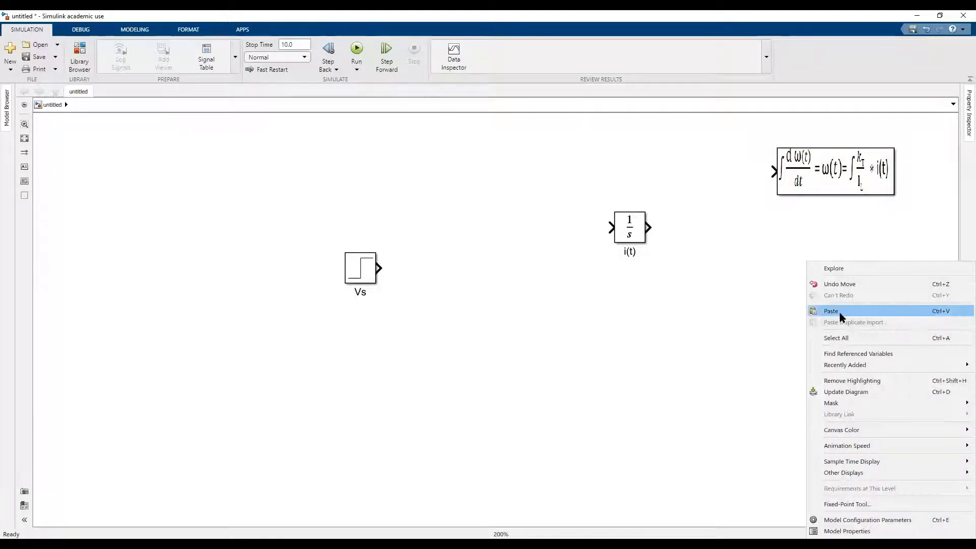
pyautogui.click(840, 314)
pyautogui.press('Delete')
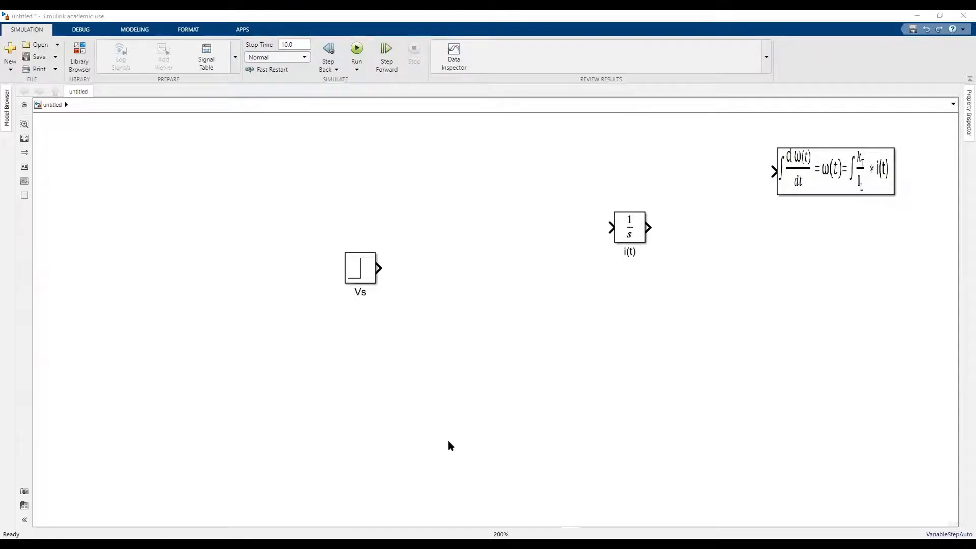
# Paste the subsystem showing the di(t)/dt equation and align it below the dω(t)/dt equation block.
pyautogui.rightClick(834, 178)
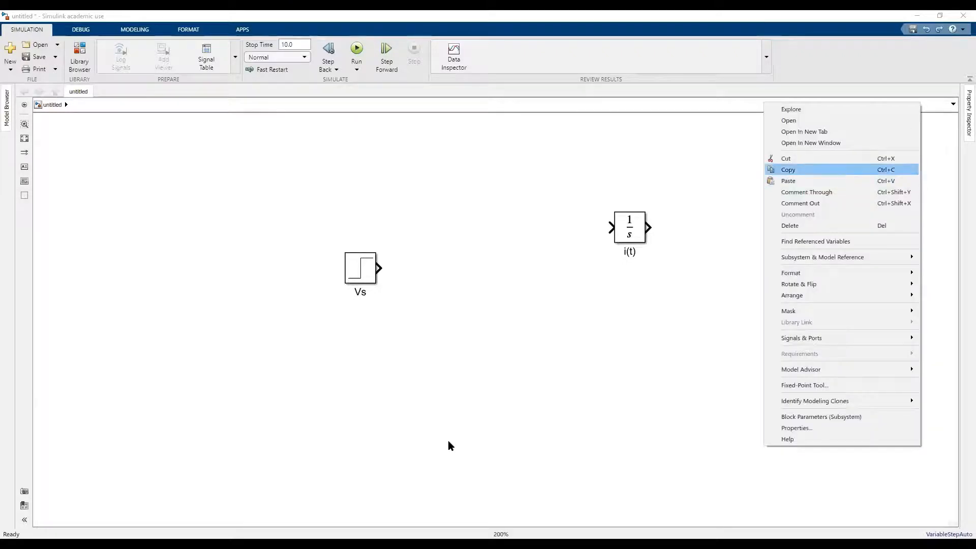
pyautogui.click(788, 170)
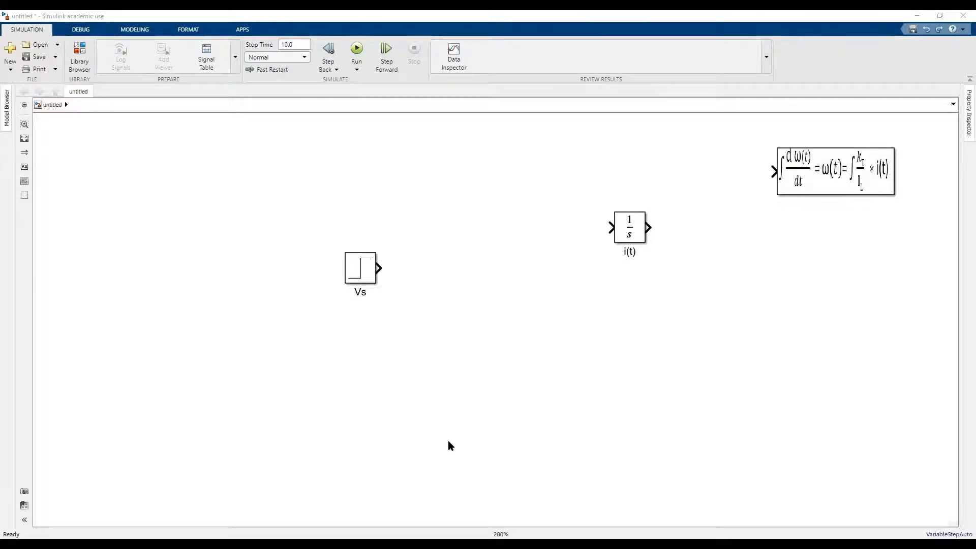
pyautogui.hotkey('ctrl', 'v')
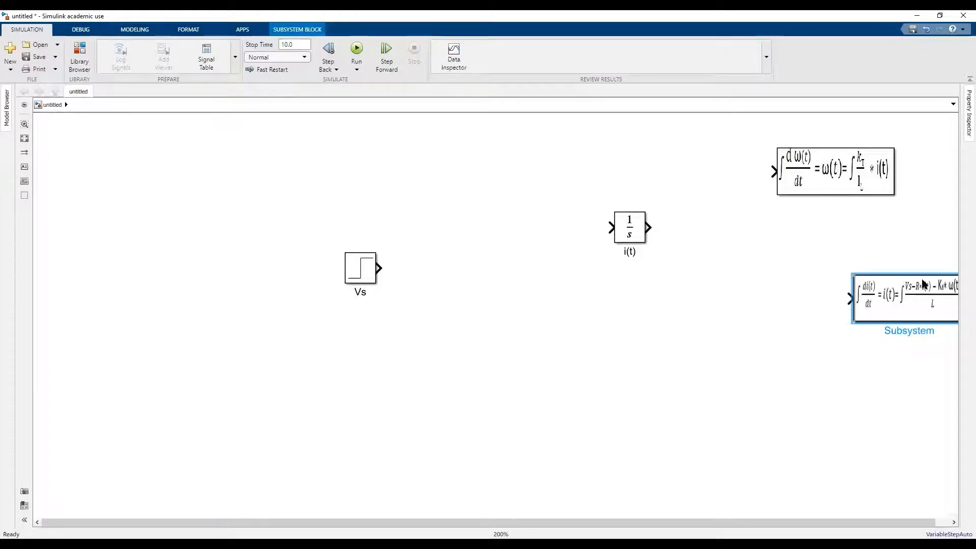
pyautogui.moveTo(926, 283); pyautogui.dragTo(854, 287)
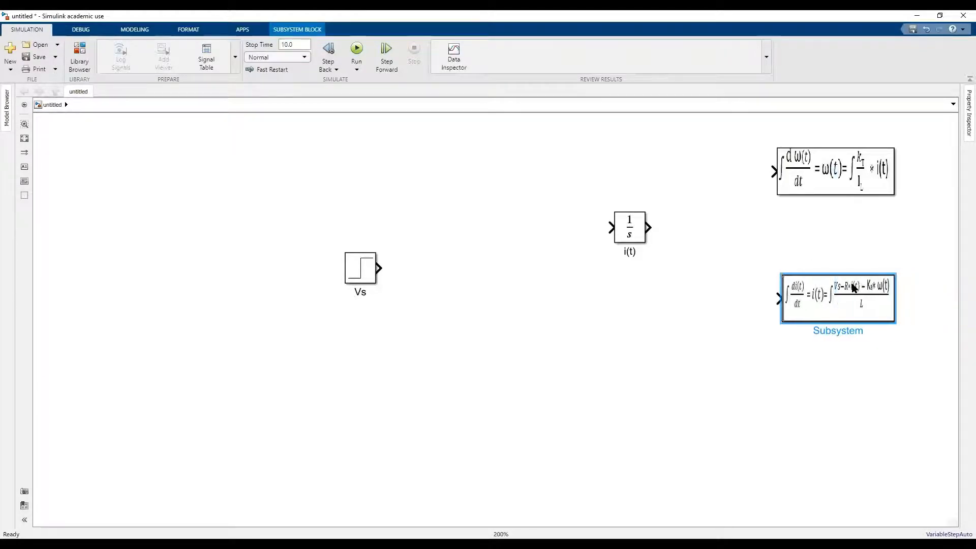
pyautogui.click(802, 404)
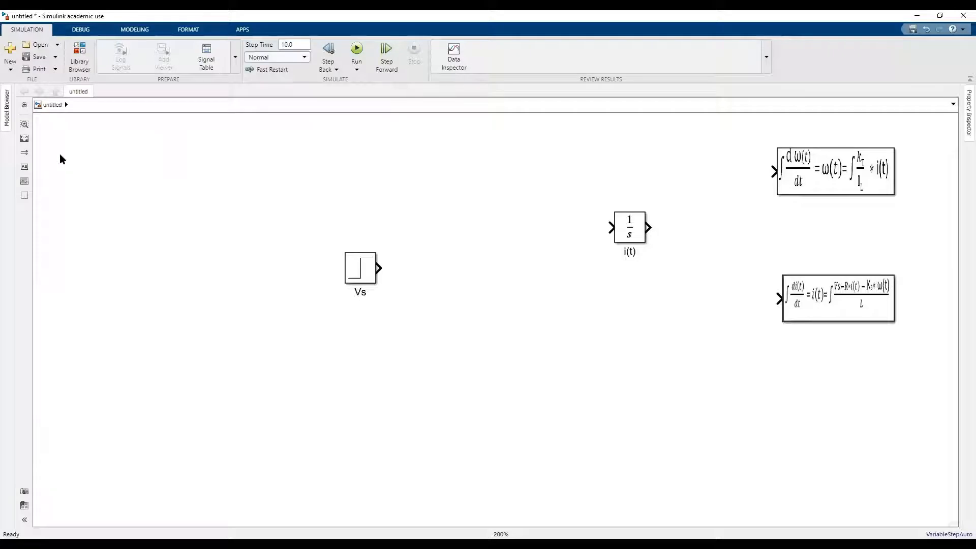
# Insert a Gain block with the default gain next to the Vs block and name it R.
pyautogui.doubleClick(399, 245)
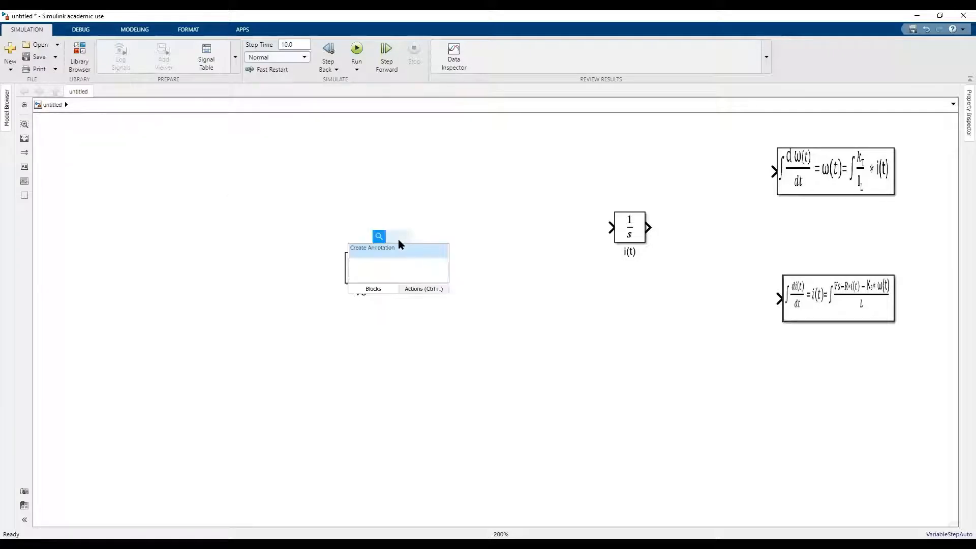
pyautogui.write('gain')
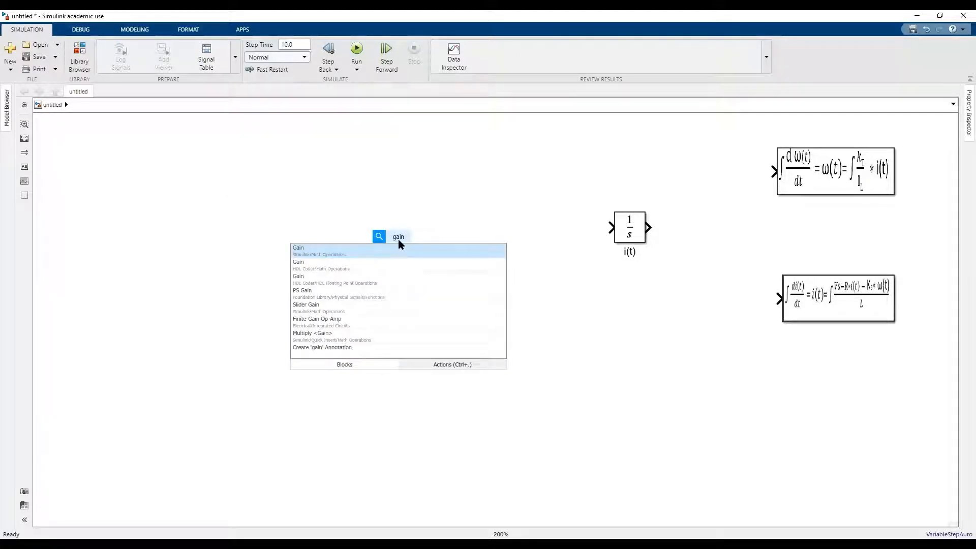
pyautogui.press('Return')
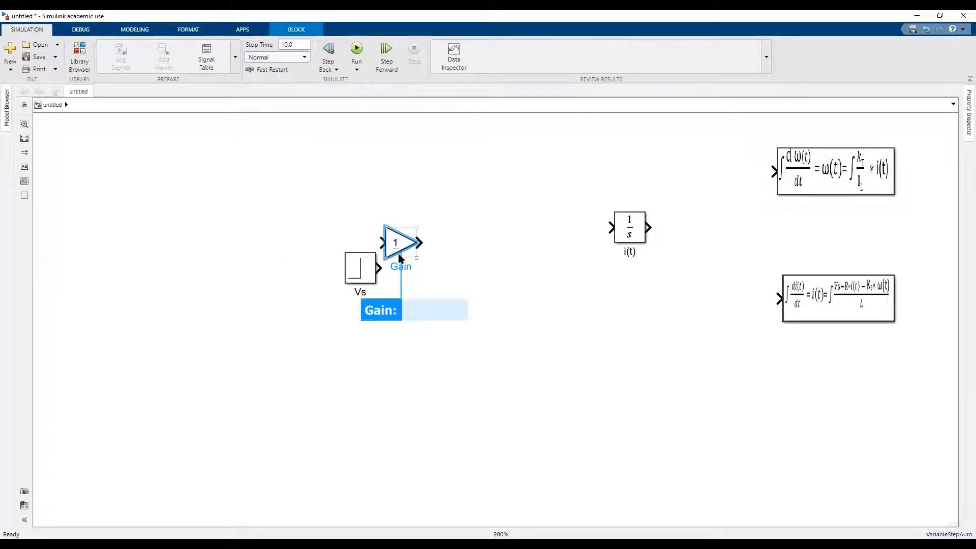
pyautogui.press('Escape')
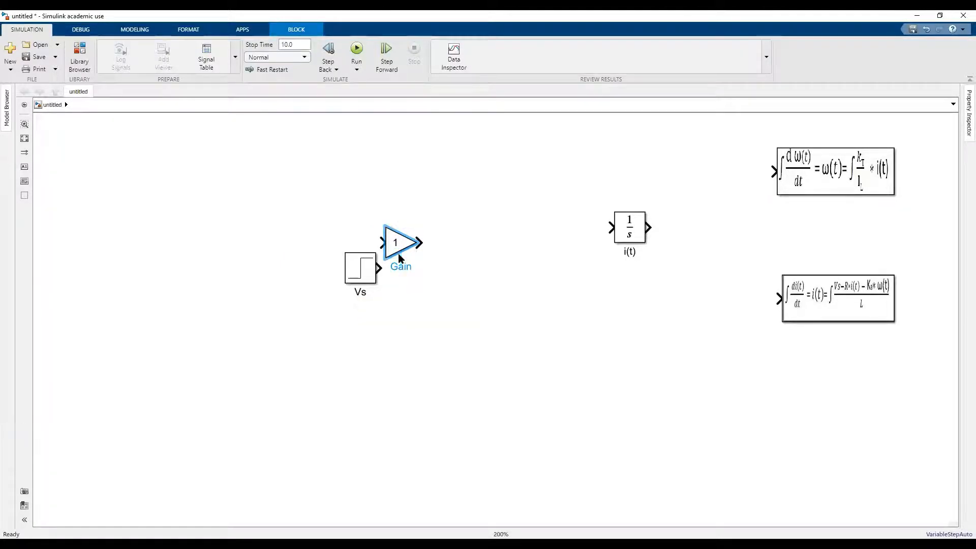
pyautogui.click(400, 258)
pyautogui.press('BackSpace')
pyautogui.press('BackSpace')
pyautogui.press('BackSpace')
pyautogui.press('BackSpace')
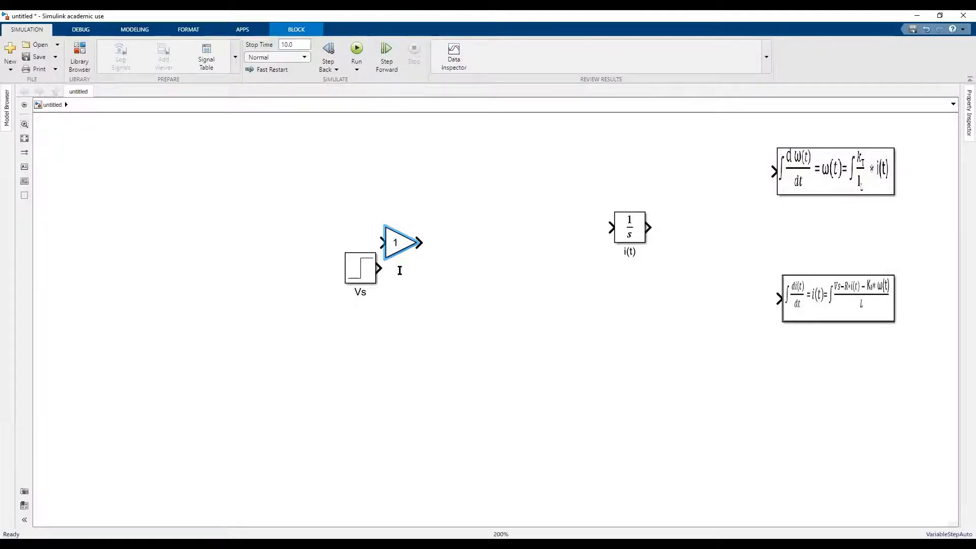
pyautogui.write('R')
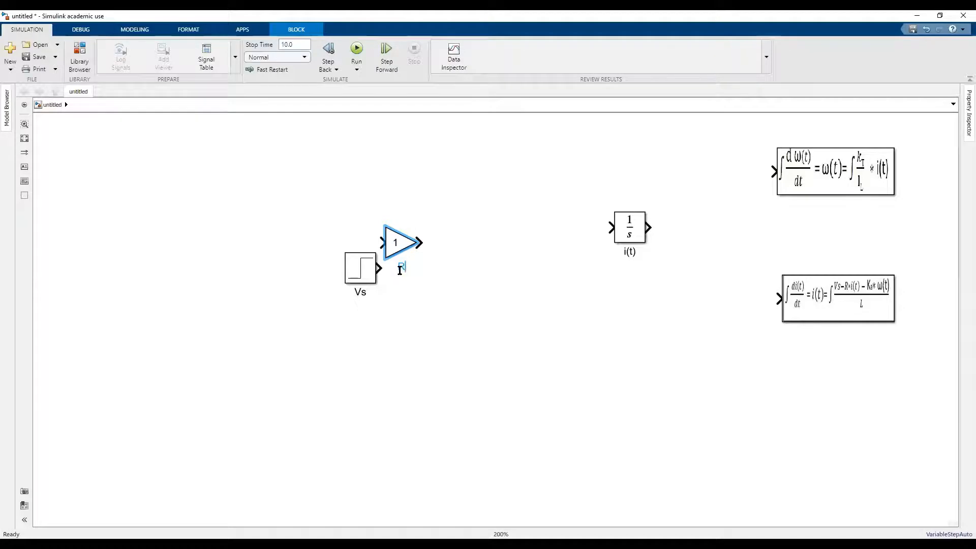
# Place the R gain block above Vs and connect the output of the i(t) integrator to its input.
pyautogui.click(401, 235)
pyautogui.moveTo(401, 233); pyautogui.dragTo(408, 179)
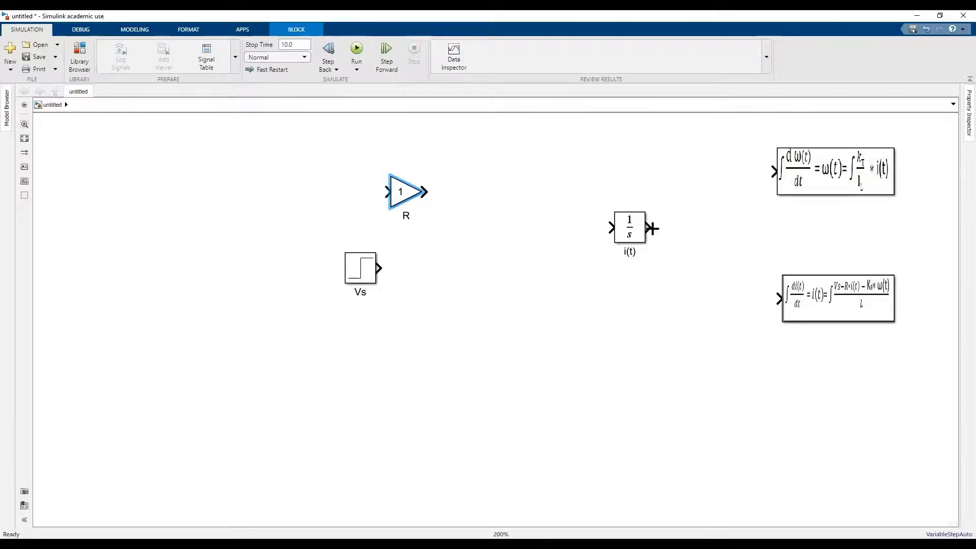
pyautogui.moveTo(653, 229); pyautogui.dragTo(387, 191)
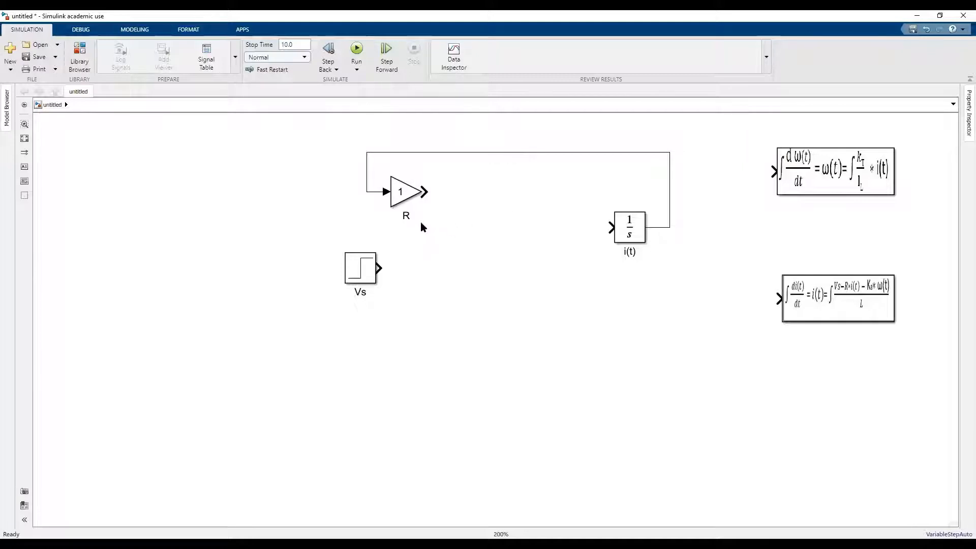
pyautogui.click(628, 225)
# Insert a Gain block with a gain of 1 in the empty area below and to the right of Vs.
pyautogui.doubleClick(481, 391)
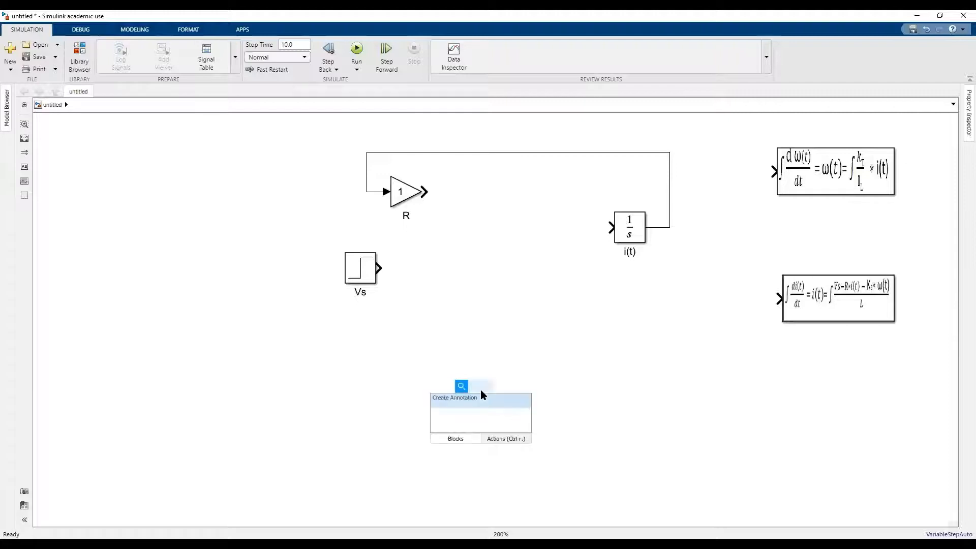
pyautogui.write('GAIN')
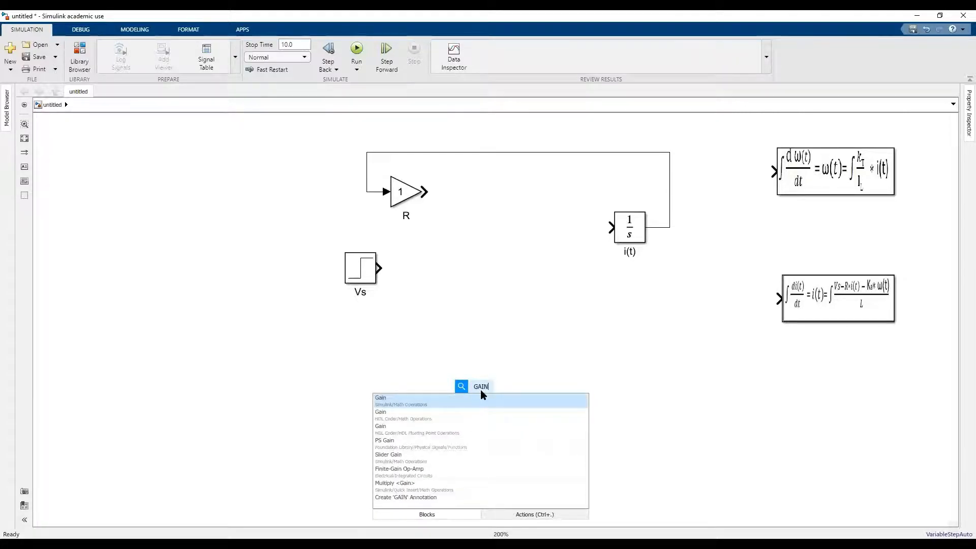
pyautogui.press('Return')
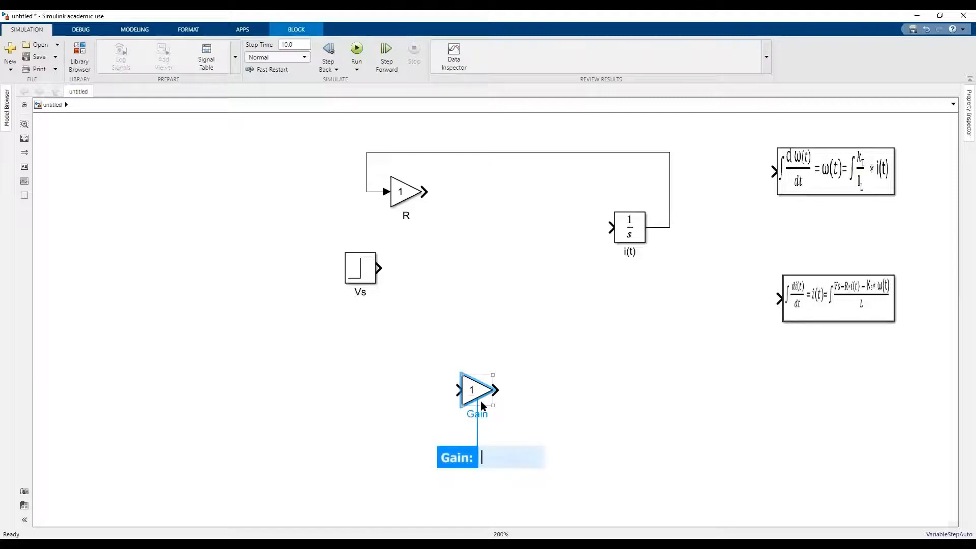
pyautogui.write('1')
pyautogui.press('Return')
# Rename the new Gain block as Kb.
pyautogui.click(482, 403)
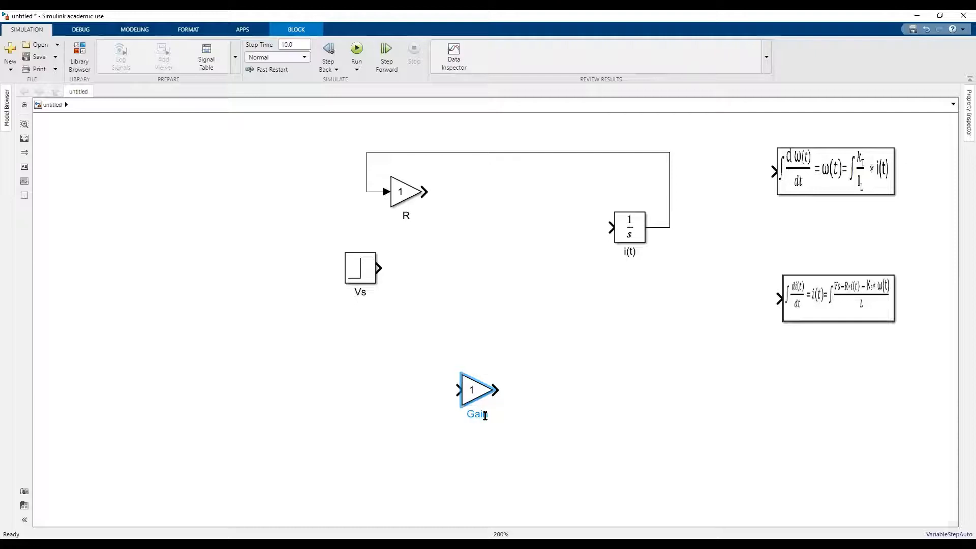
pyautogui.press('BackSpace')
pyautogui.press('BackSpace')
pyautogui.press('BackSpace')
pyautogui.press('BackSpace')
pyautogui.write('KB')
pyautogui.press('BackSpace')
pyautogui.write('b')
pyautogui.click(509, 417)
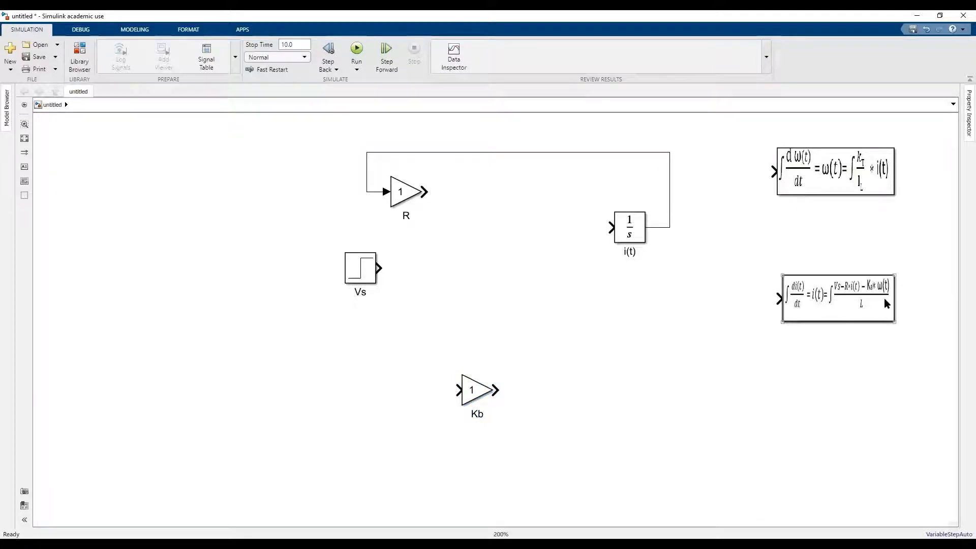
pyautogui.click(863, 295)
# Insert an Integrator block with default parameters between Vs and i(t), and name it w(t).
pyautogui.doubleClick(499, 273)
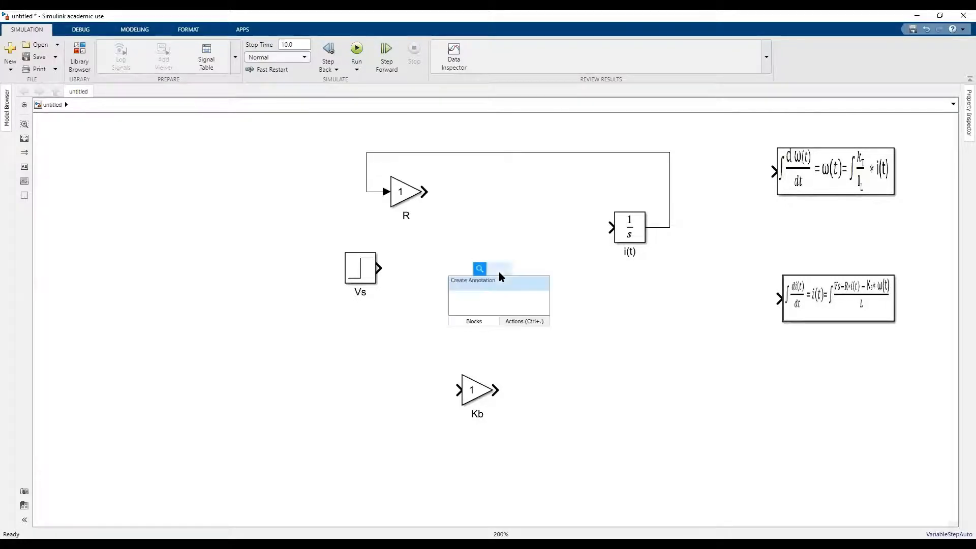
pyautogui.write('integr')
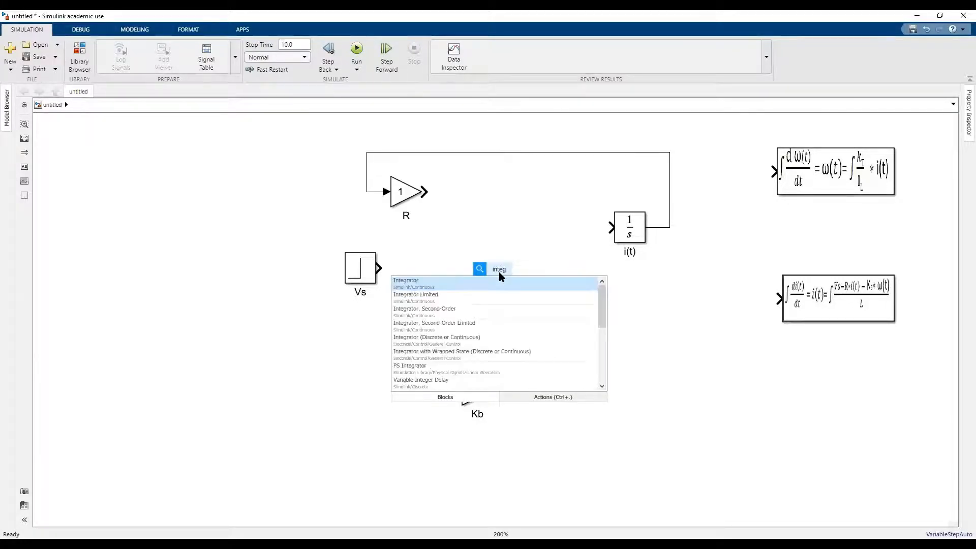
pyautogui.click(492, 283)
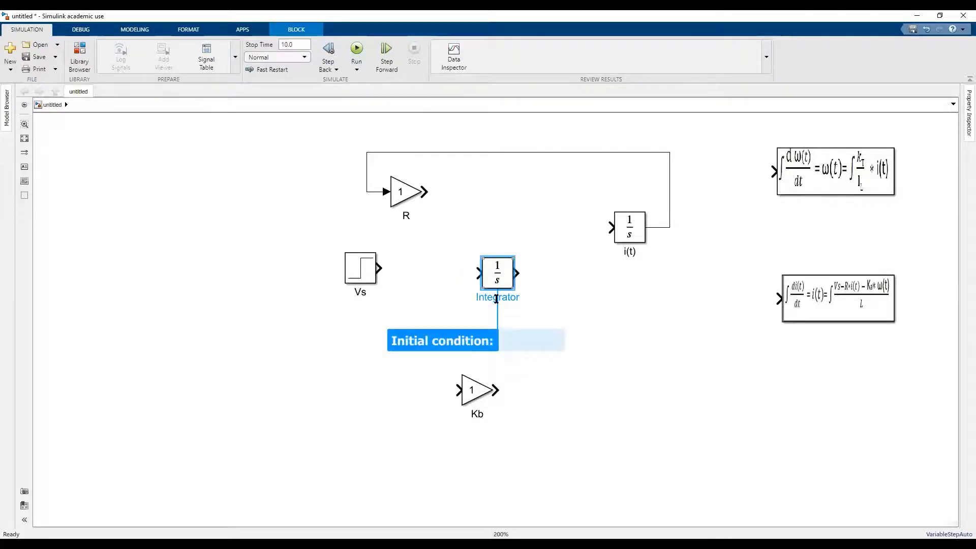
pyautogui.click(496, 299)
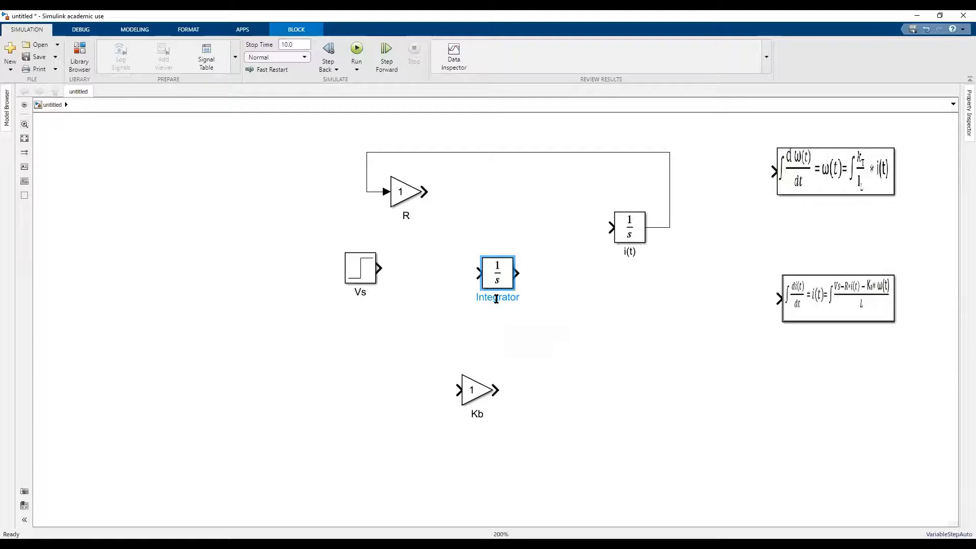
pyautogui.doubleClick(496, 299)
pyautogui.press('BackSpace')
pyautogui.write('w(t)')
# Duplicate the Kb gain block to the left of the w(t) integrator and rename the copy as kt/IL.
pyautogui.click(472, 399)
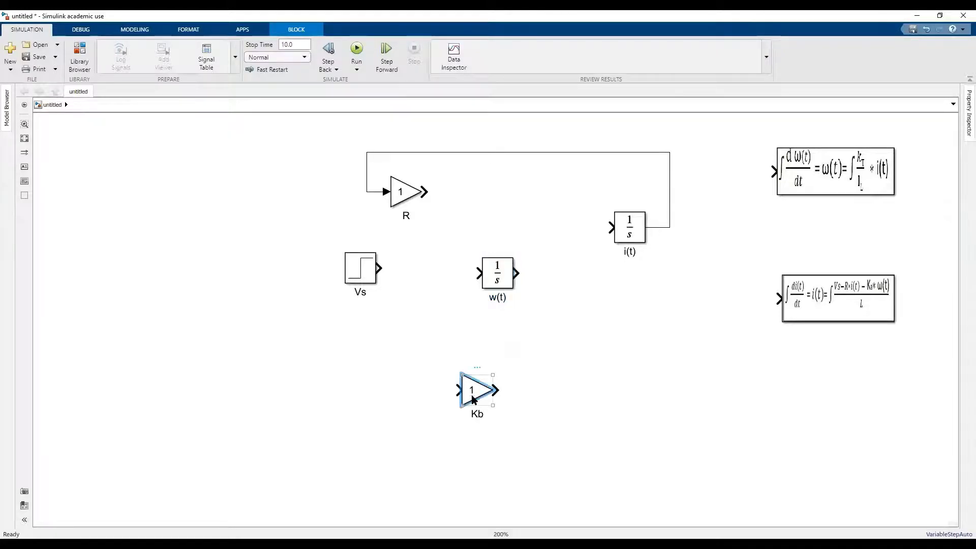
pyautogui.moveTo(472, 399); pyautogui.dragTo(429, 299)
pyautogui.doubleClick(441, 322)
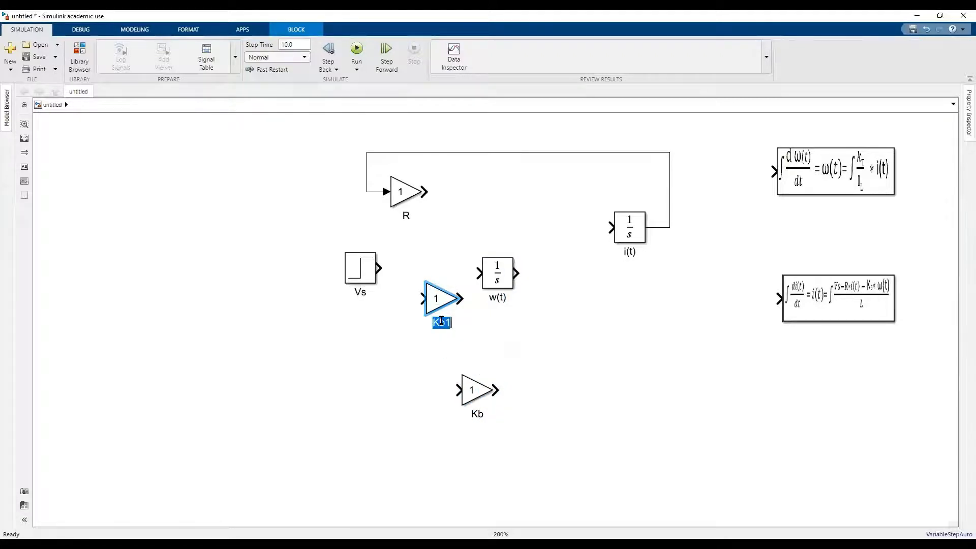
pyautogui.write('Kt/')
pyautogui.write('IL')
pyautogui.click(453, 306)
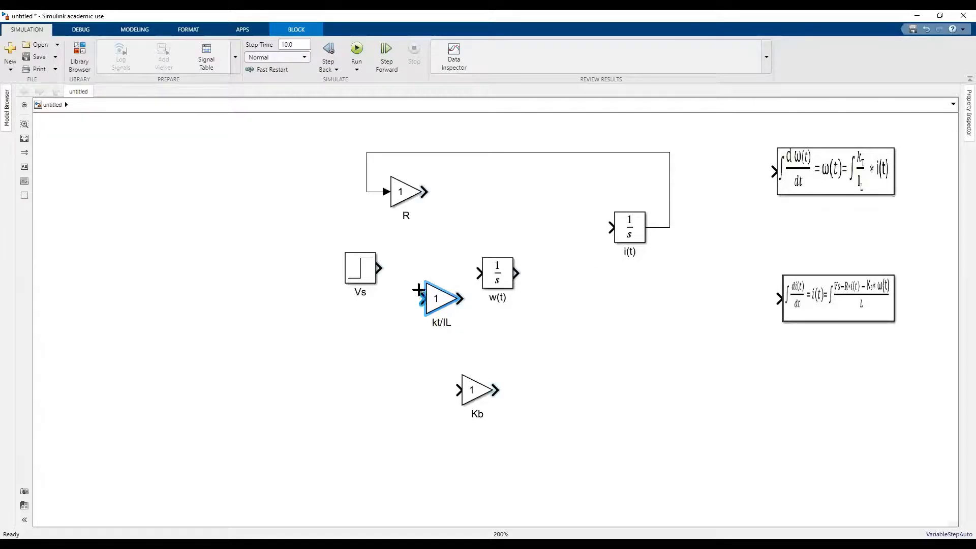
# Wire the i(t) output signal through the kt/IL gain and the w(t) integrator into the Kb gain's input.
pyautogui.moveTo(422, 299)
pyautogui.mouseDown()
pyautogui.moveTo(538, 246)
pyautogui.moveTo(598, 273)
pyautogui.moveTo(758, 288)
pyautogui.moveTo(674, 224)
pyautogui.mouseUp()
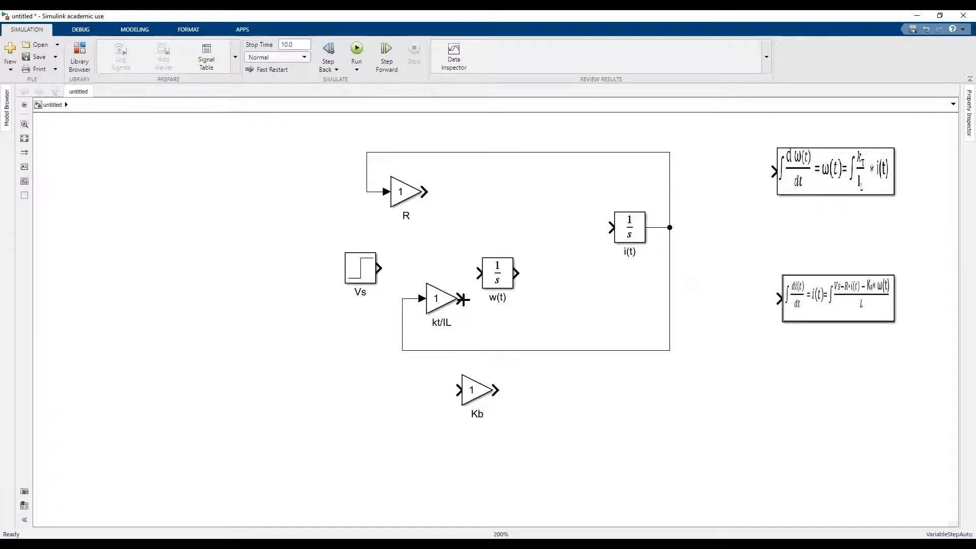
pyautogui.moveTo(463, 299); pyautogui.dragTo(476, 273)
pyautogui.moveTo(518, 273); pyautogui.dragTo(459, 389)
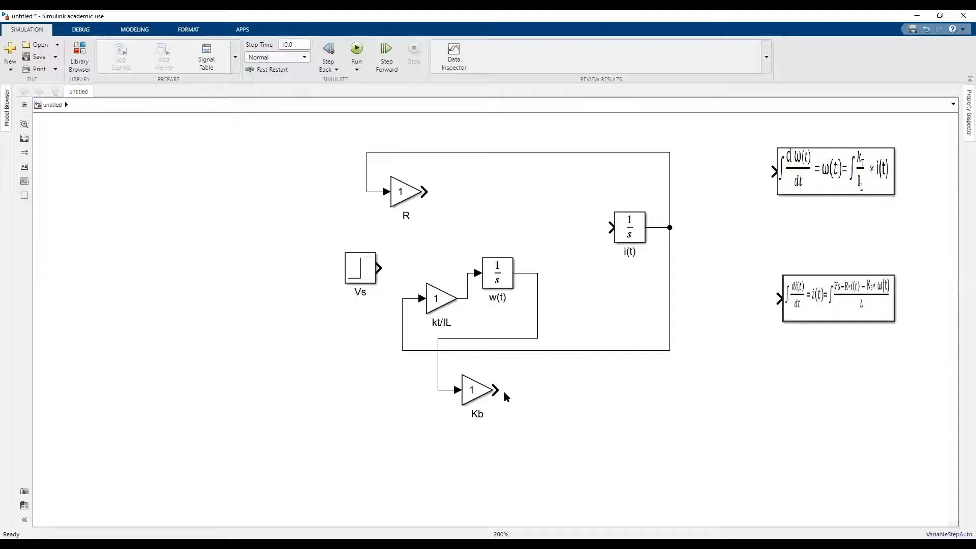
# Insert an Add block with the list of signs +++ and place it above the w(t) integrator, level with i(t).
pyautogui.click(903, 294)
pyautogui.click(834, 271)
pyautogui.click(648, 331)
pyautogui.doubleClick(559, 380)
pyautogui.write('ADD')
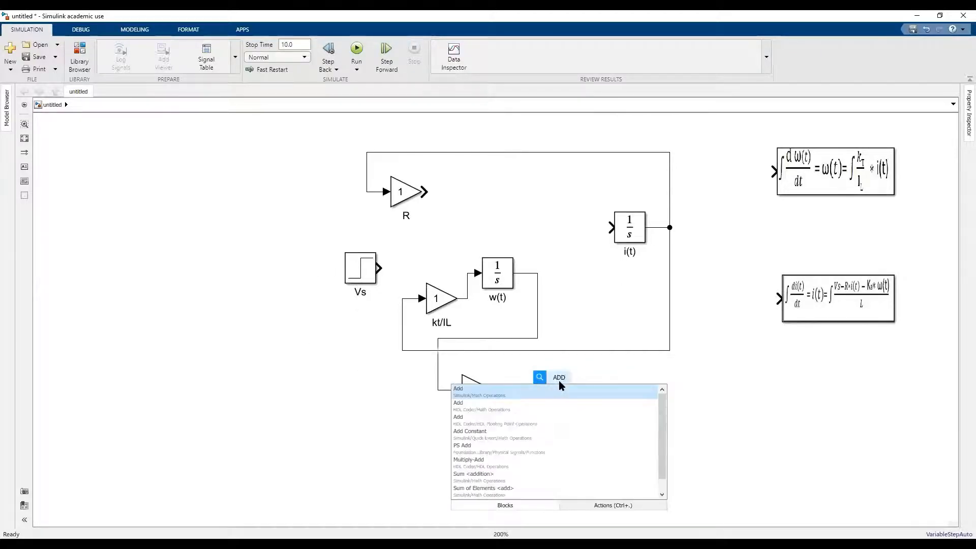
pyautogui.click(529, 392)
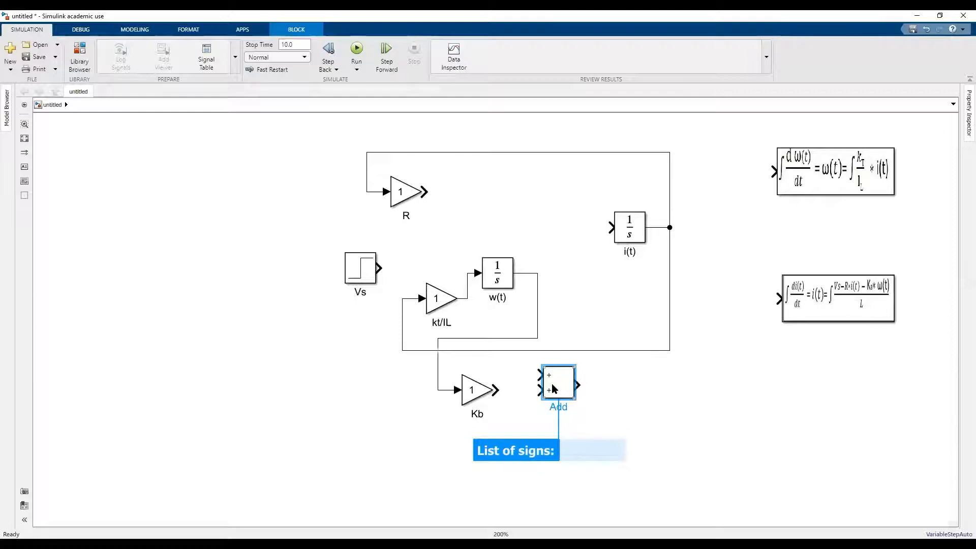
pyautogui.write('+++')
pyautogui.press('Return')
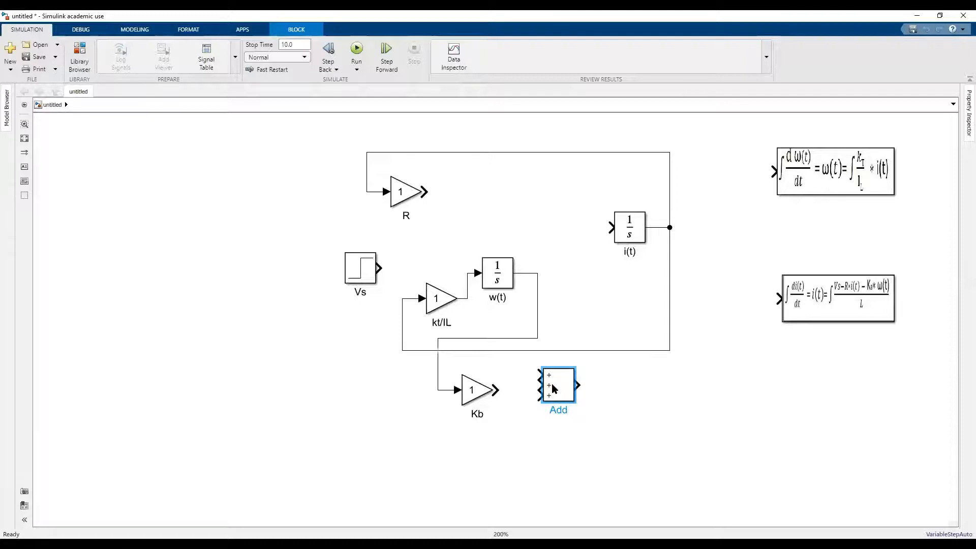
pyautogui.moveTo(554, 389); pyautogui.dragTo(478, 230)
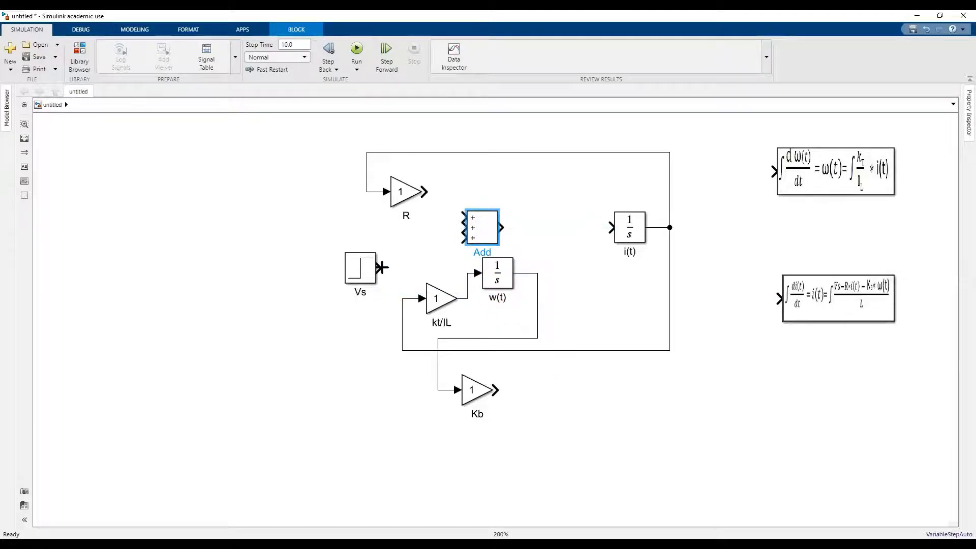
# Connect the outputs of Vs, R and Kb to the first, second and third inputs of the Add block, respectively.
pyautogui.moveTo(382, 268); pyautogui.dragTo(466, 217)
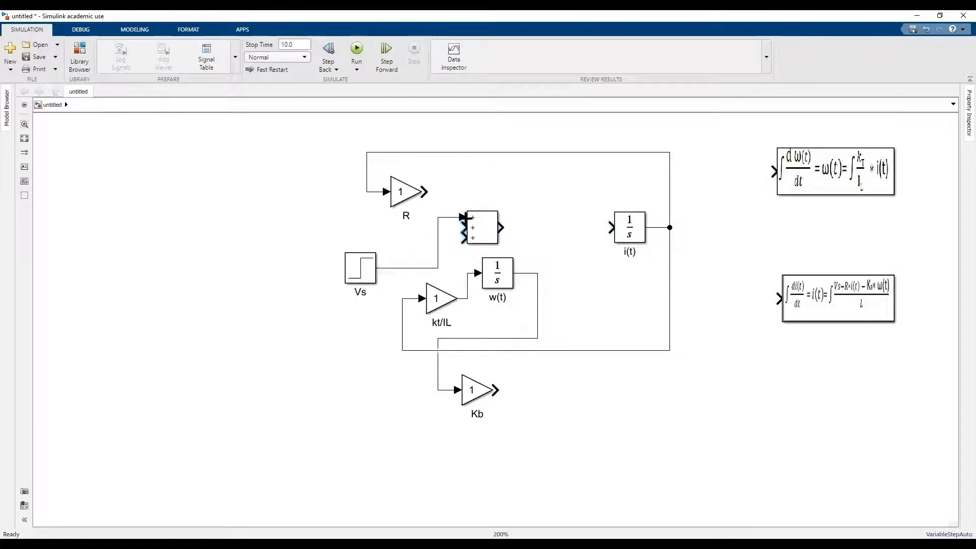
pyautogui.click(500, 281)
pyautogui.click(813, 307)
pyautogui.click(477, 232)
pyautogui.click(456, 208)
pyautogui.moveTo(429, 192); pyautogui.dragTo(460, 227)
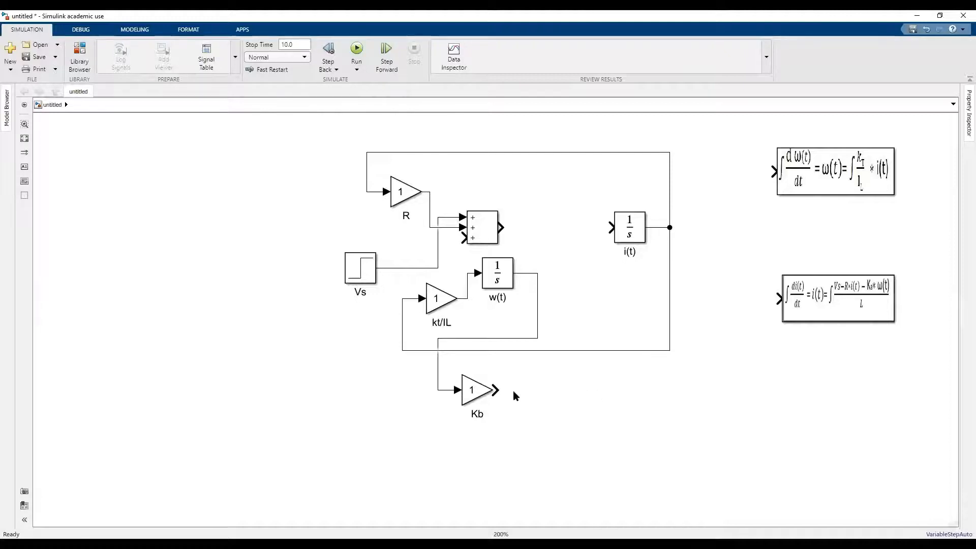
pyautogui.moveTo(498, 388); pyautogui.dragTo(460, 237)
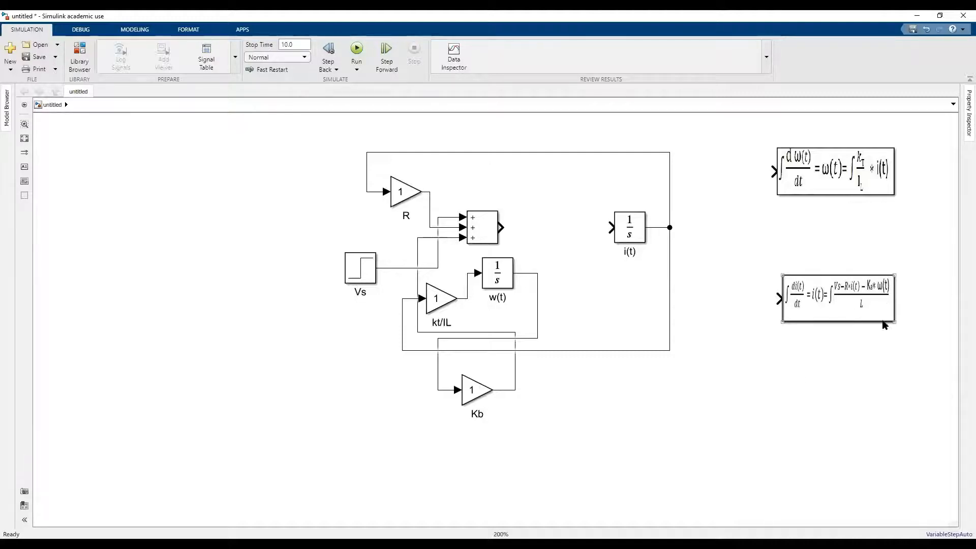
# Insert a Gain block with the default gain between the w(t) and i(t) integrators.
pyautogui.doubleClick(578, 266)
pyautogui.write('GAIN')
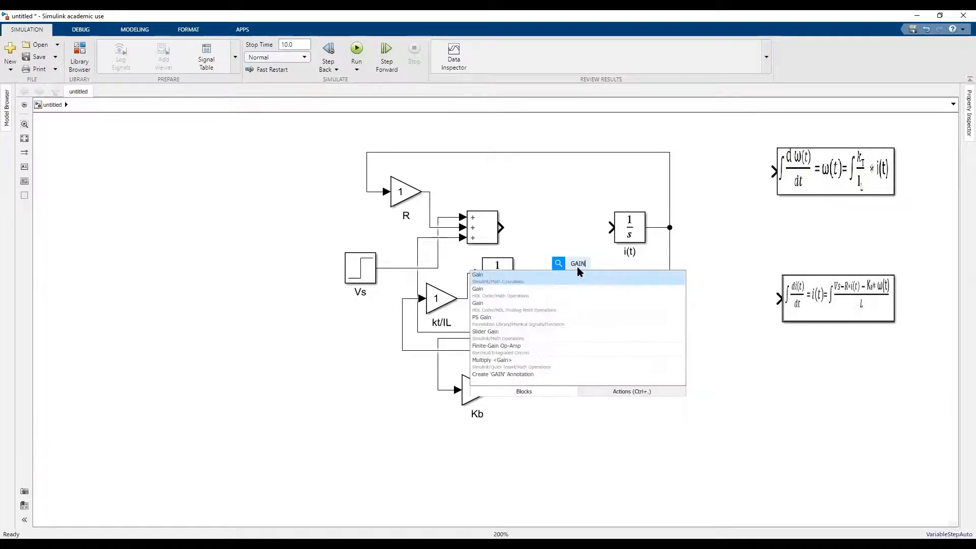
pyautogui.press('Return')
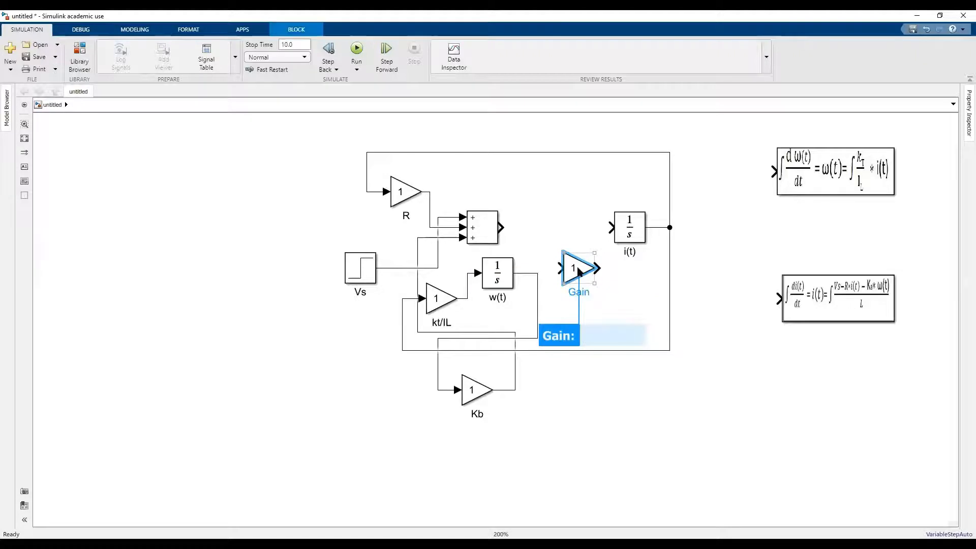
pyautogui.press('Return')
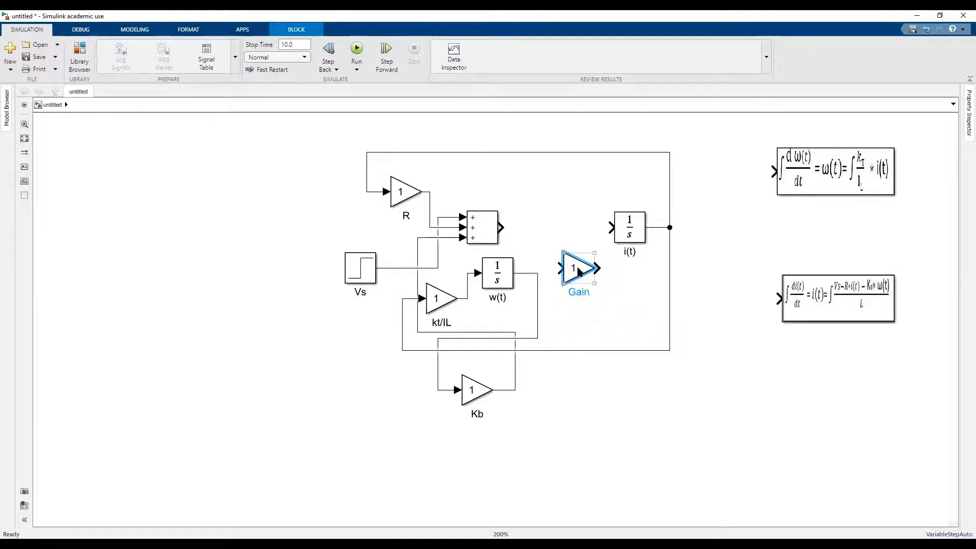
# Rename the new Gain block as 1/L and connect the Add block's output to its input.
pyautogui.click(583, 295)
pyautogui.press('BackSpace')
pyautogui.press('BackSpace')
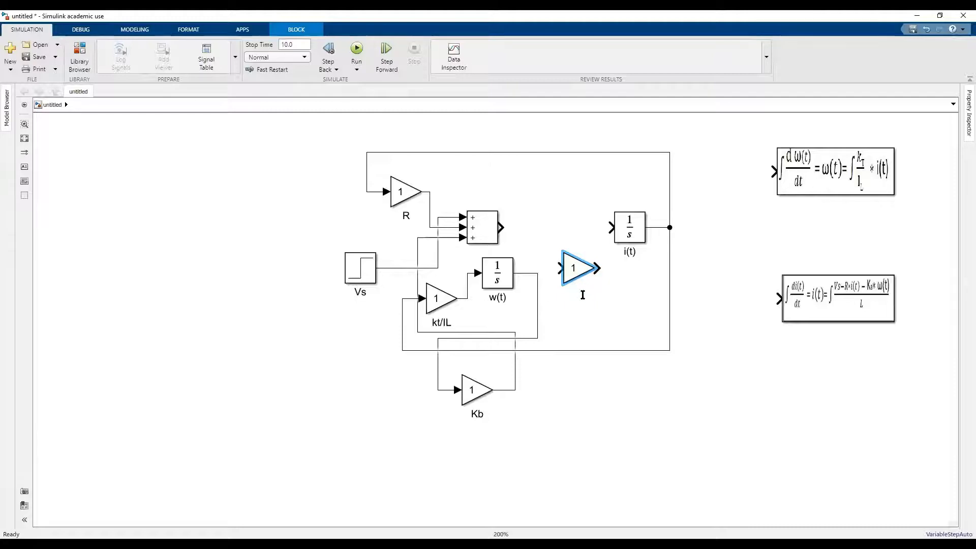
pyautogui.write('1/L')
pyautogui.click(598, 322)
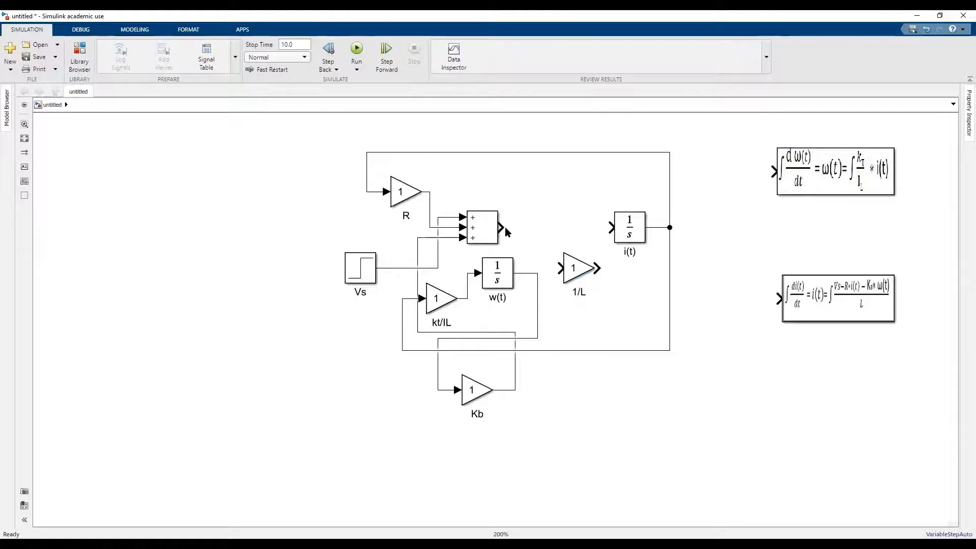
pyautogui.moveTo(500, 227)
pyautogui.mouseDown()
pyautogui.moveTo(534, 269)
pyautogui.moveTo(561, 268)
pyautogui.mouseUp()
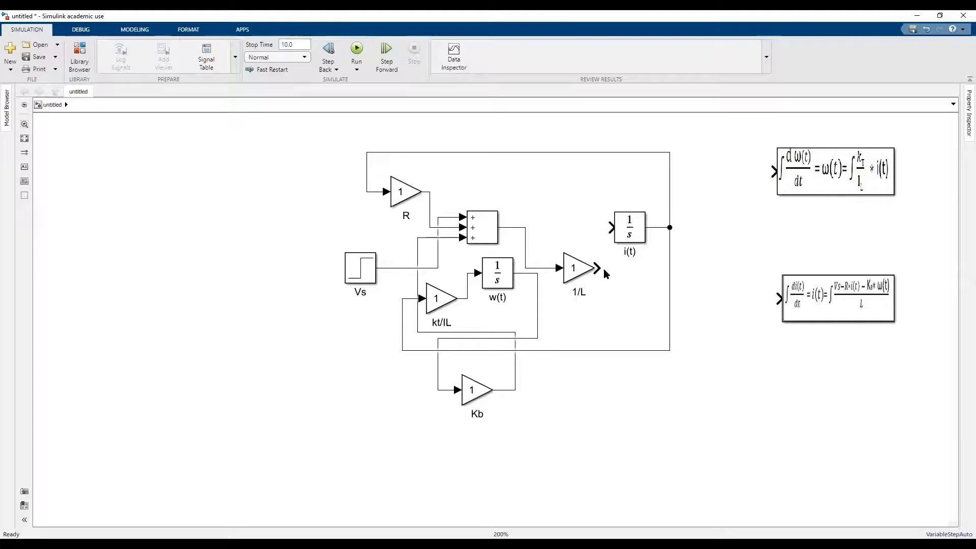
# Connect the 1/L gain's output to the i(t) integrator's input and place a new Scope block level with i(t), beyond its output.
pyautogui.moveTo(603, 270); pyautogui.dragTo(611, 228)
pyautogui.doubleClick(636, 404)
pyautogui.write('sc')
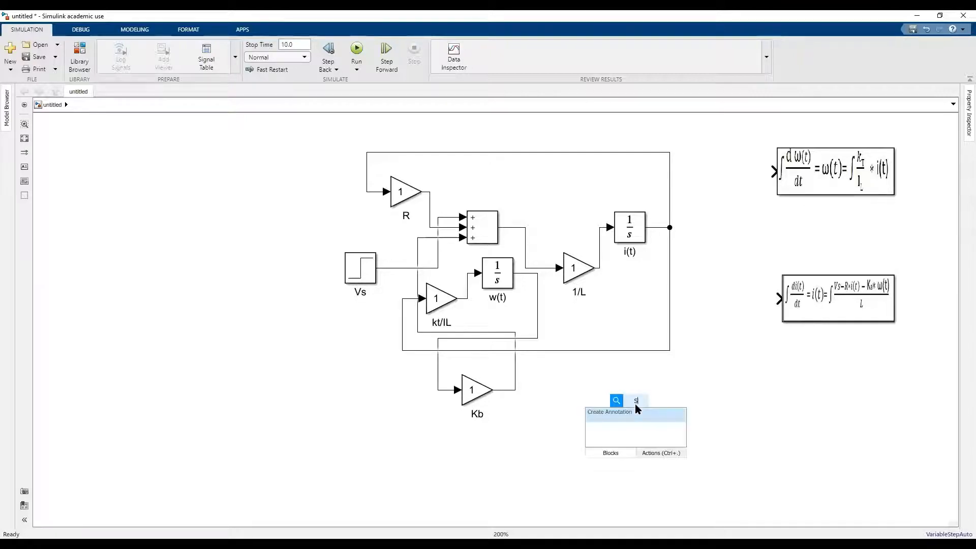
pyautogui.write('ope')
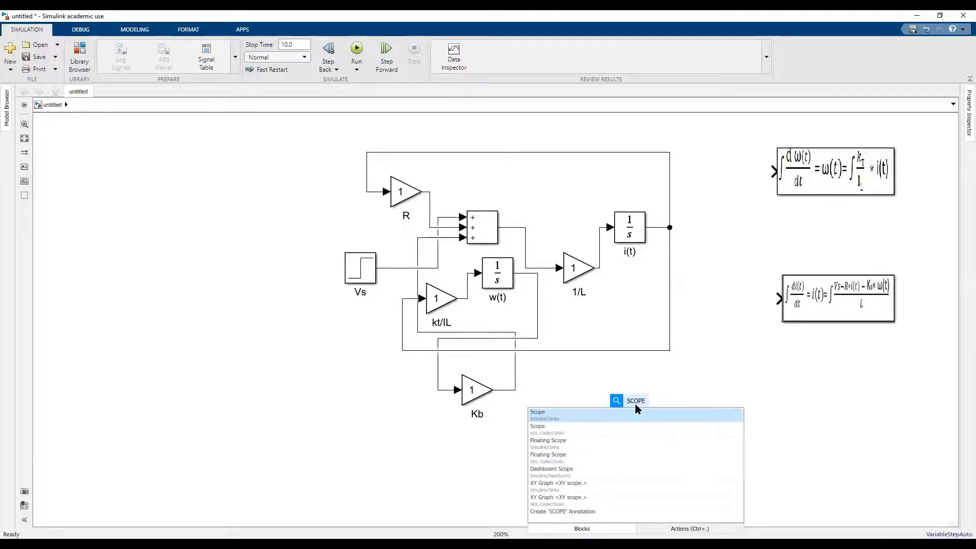
pyautogui.press('Return')
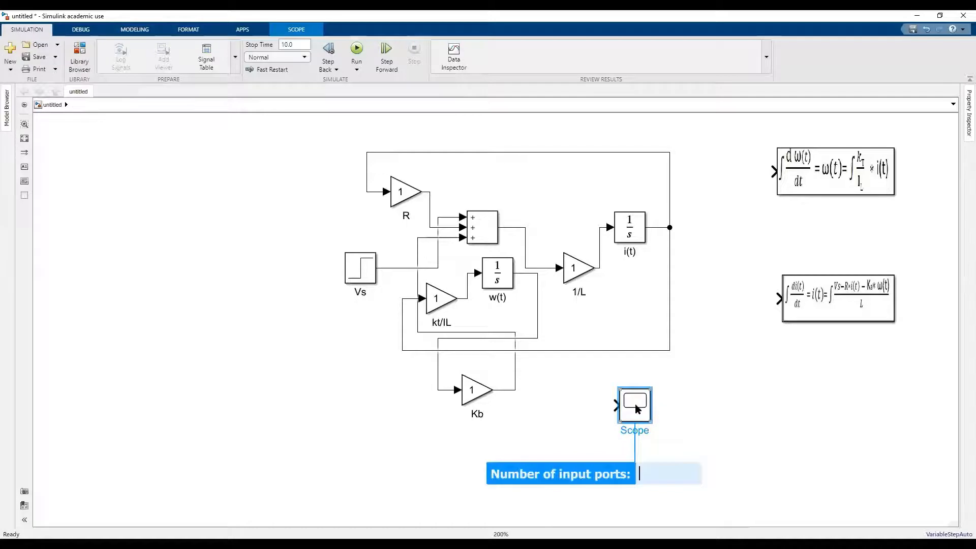
pyautogui.moveTo(639, 409); pyautogui.dragTo(738, 230)
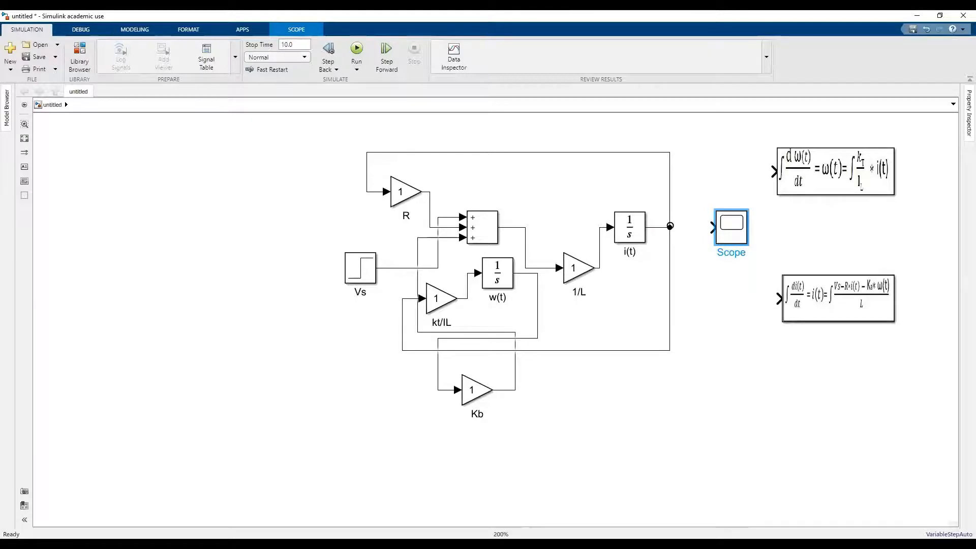
# Connect the i(t) integrator's output to the Scope block and rename the scope I OUT.
pyautogui.moveTo(670, 226)
pyautogui.mouseDown()
pyautogui.moveTo(697, 226)
pyautogui.moveTo(675, 227)
pyautogui.mouseUp()
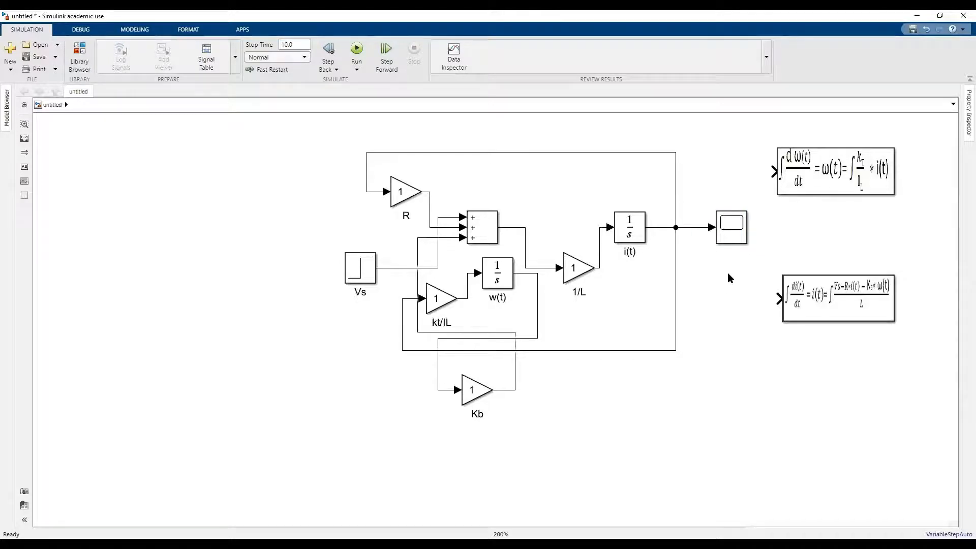
pyautogui.click(725, 230)
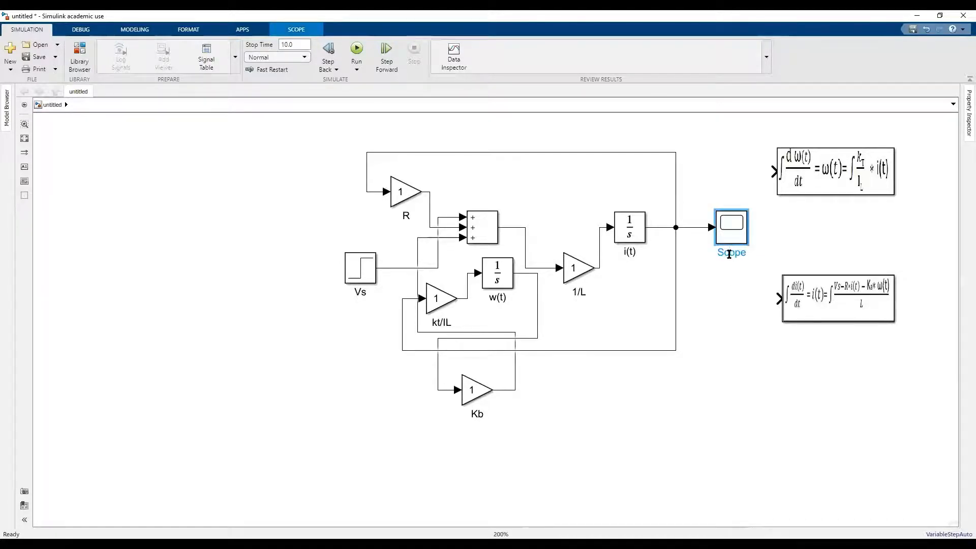
pyautogui.press('Delete')
pyautogui.press('Delete')
pyautogui.press('Delete')
pyautogui.press('BackSpace')
pyautogui.press('BackSpace')
pyautogui.write('I OUT')
pyautogui.press('Return')
pyautogui.click(732, 275)
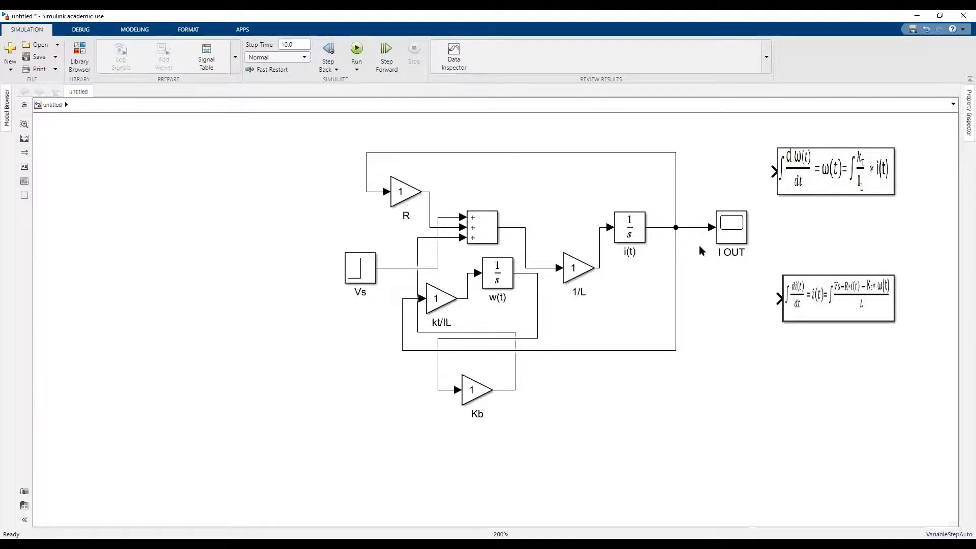
# Duplicate the I OUT scope, place the copy below the i(t) feedback loop and connect it to the w(t) integrator's output.
pyautogui.click(738, 232)
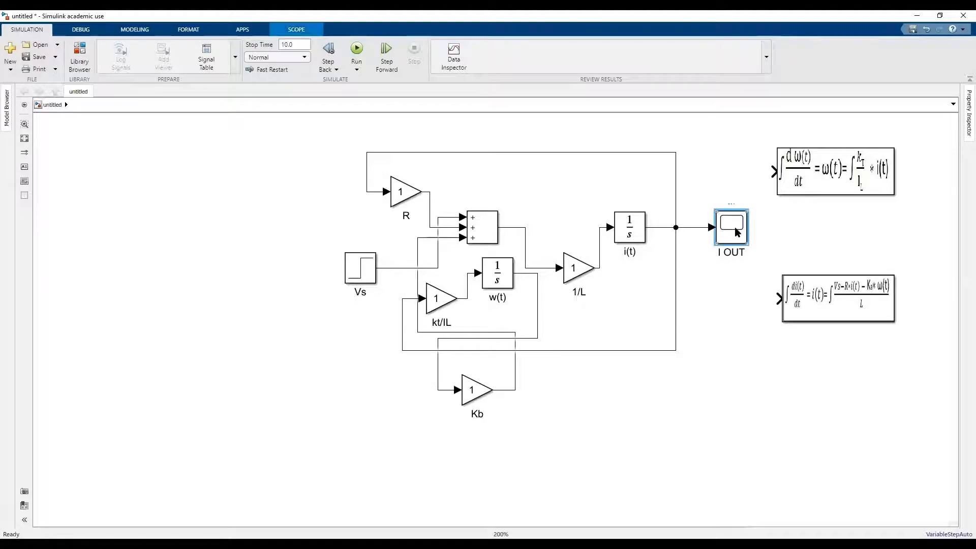
pyautogui.hotkey('ctrl', 'c')
pyautogui.hotkey('ctrl', 'v')
pyautogui.moveTo(745, 243); pyautogui.dragTo(711, 415)
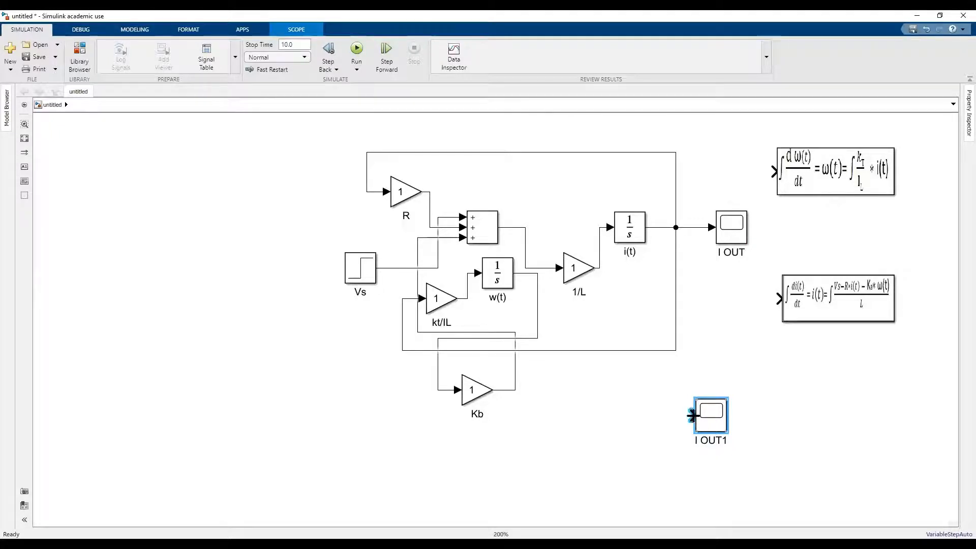
pyautogui.moveTo(693, 416); pyautogui.dragTo(538, 317)
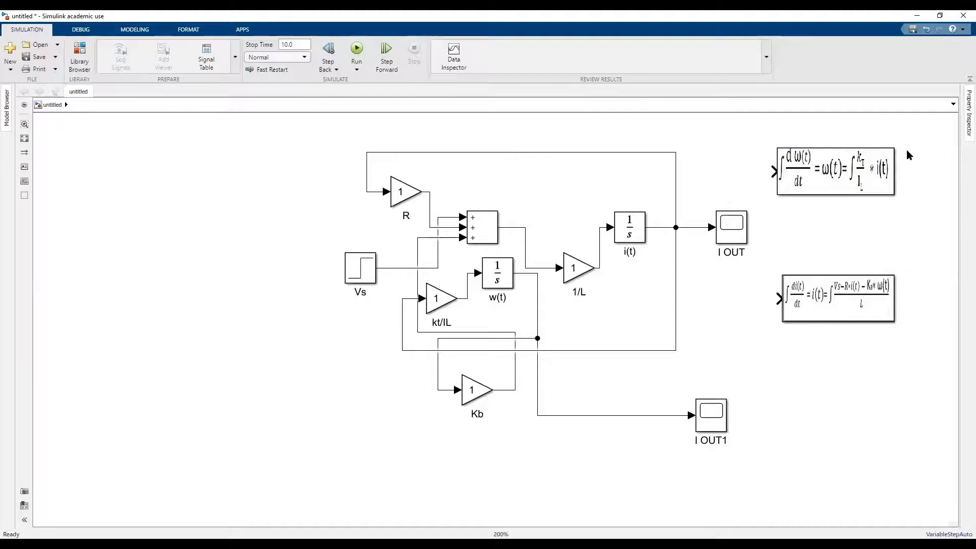
# Comment out both subsystem blocks that display the angular velocity and current equations.
pyautogui.moveTo(908, 150); pyautogui.dragTo(895, 175)
pyautogui.click(928, 217)
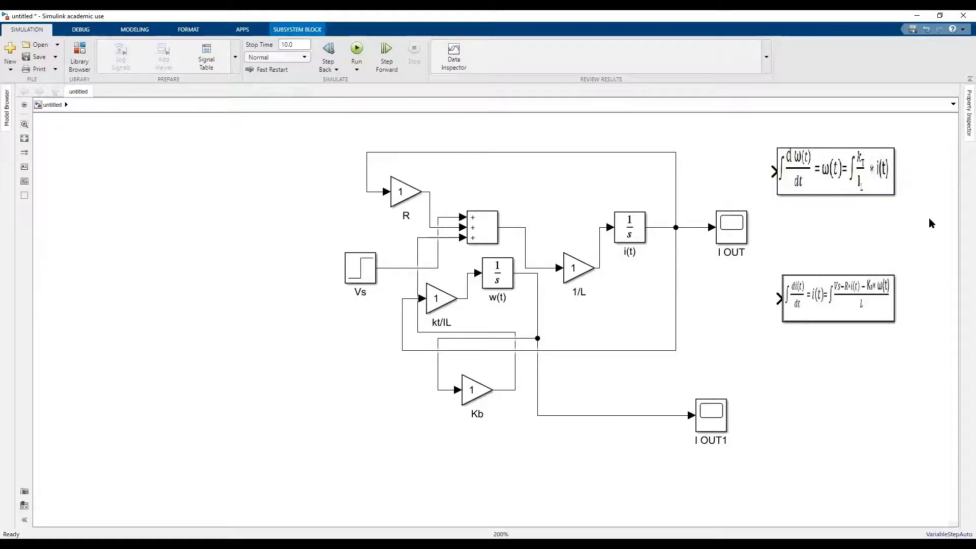
pyautogui.rightClick(858, 178)
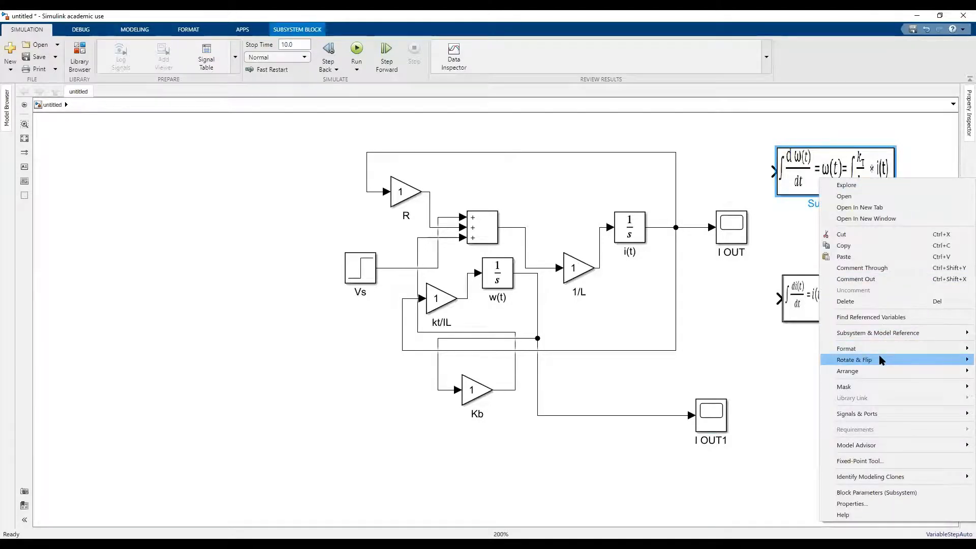
pyautogui.click(869, 280)
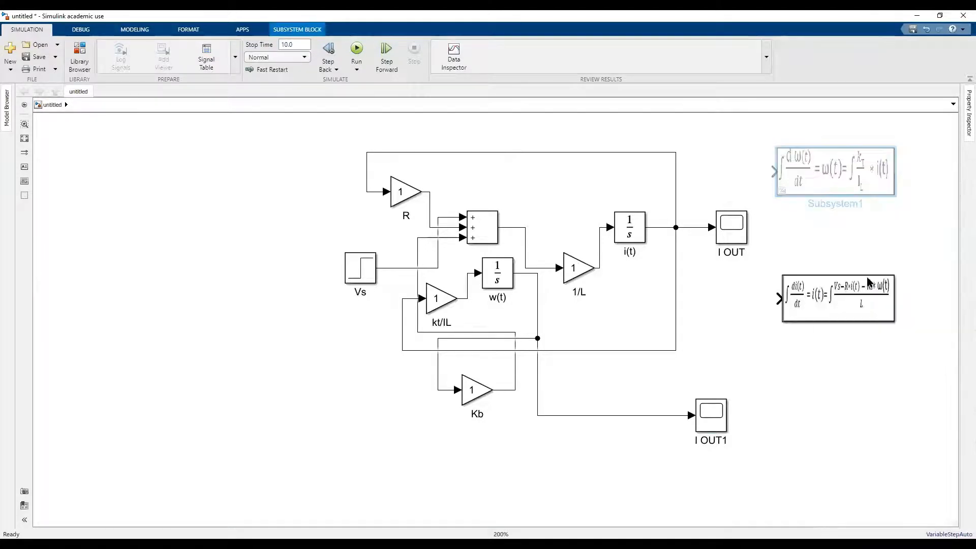
pyautogui.rightClick(859, 289)
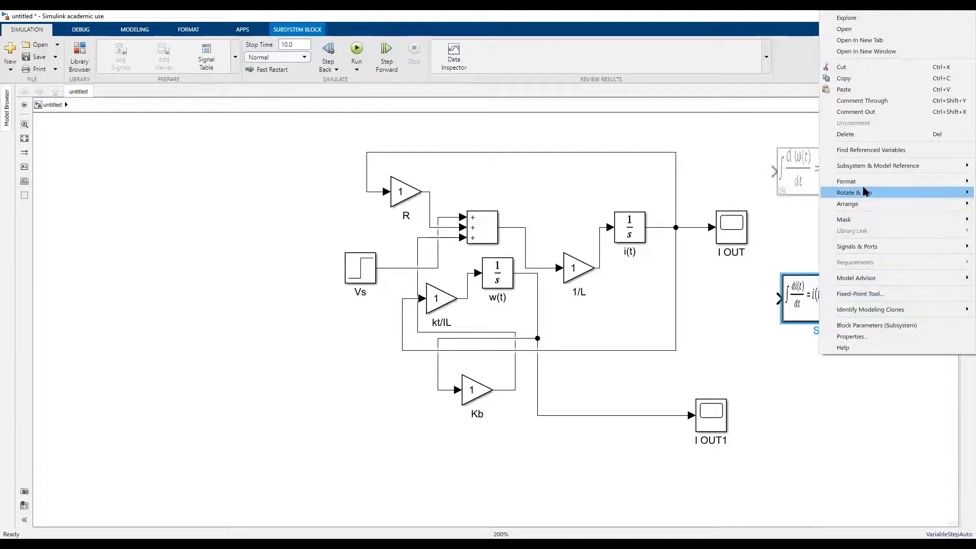
pyautogui.click(874, 113)
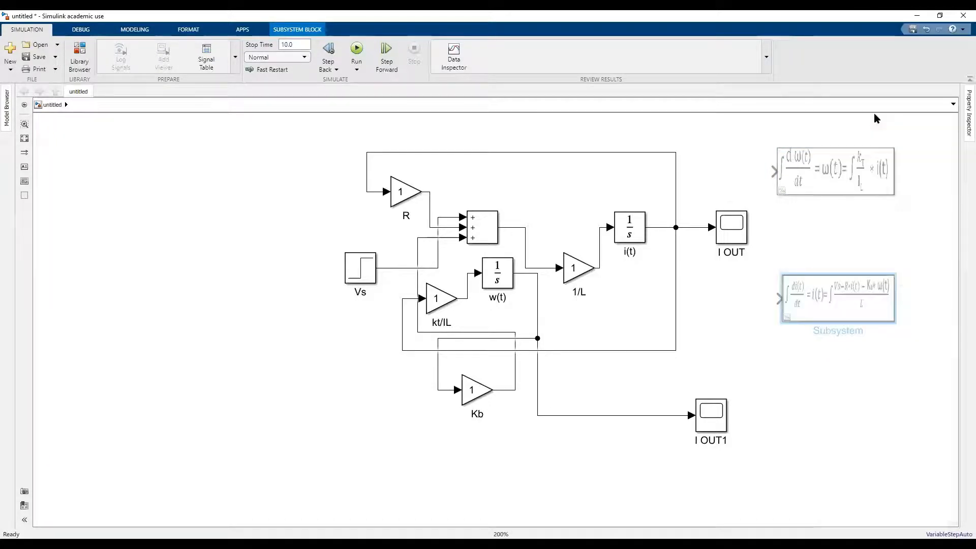
# Run the simulation and examine the current plot in the I OUT scope.
pyautogui.click(359, 51)
pyautogui.click(727, 234)
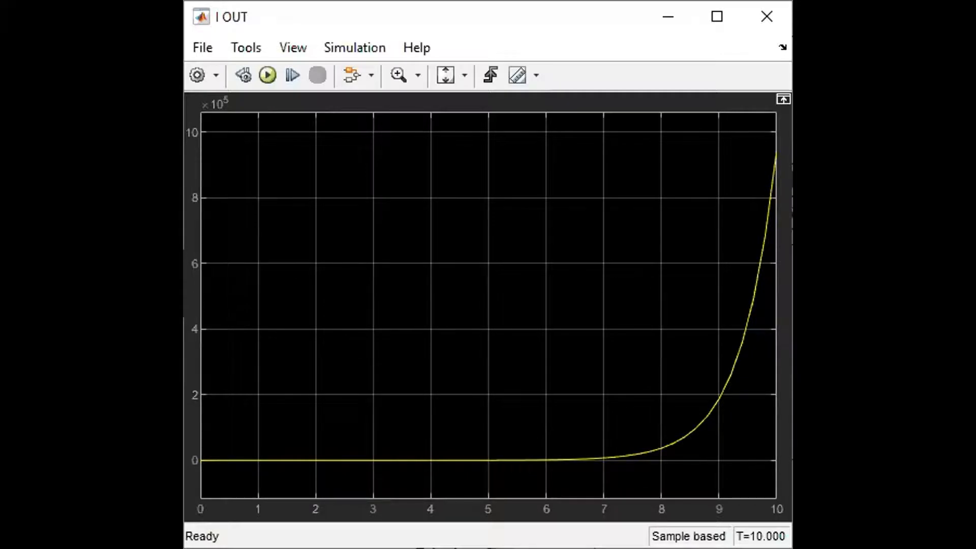
pyautogui.click(763, 23)
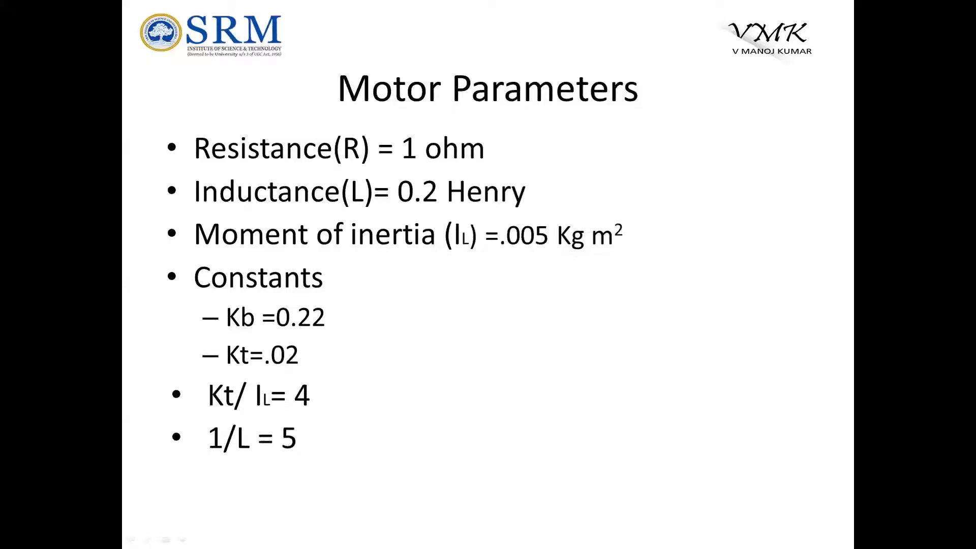
pyautogui.click(586, 346)
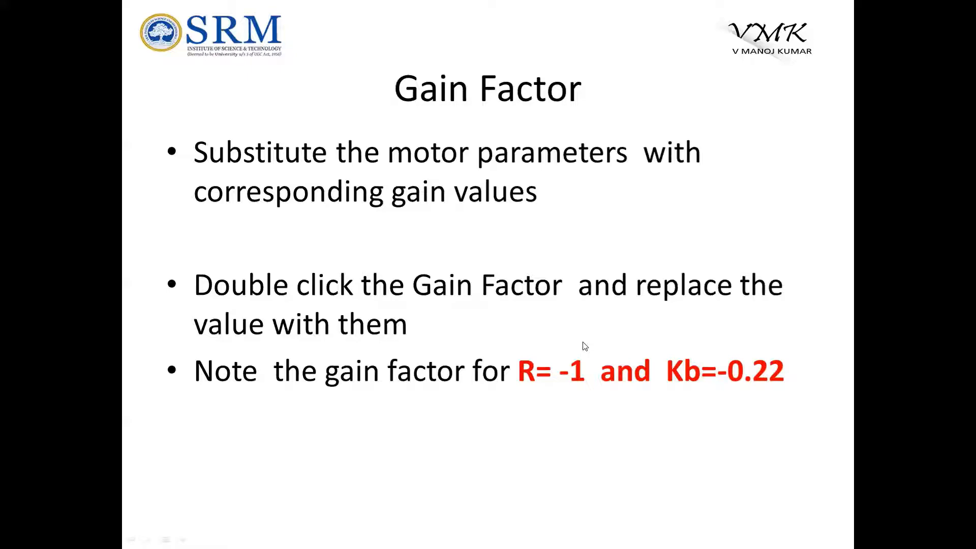
pyautogui.click(585, 346)
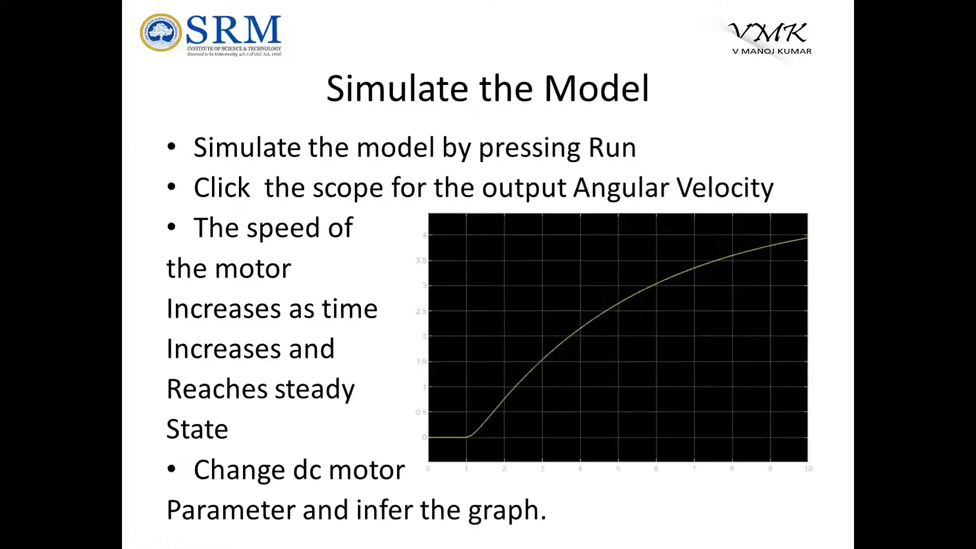
pyautogui.press('Right')
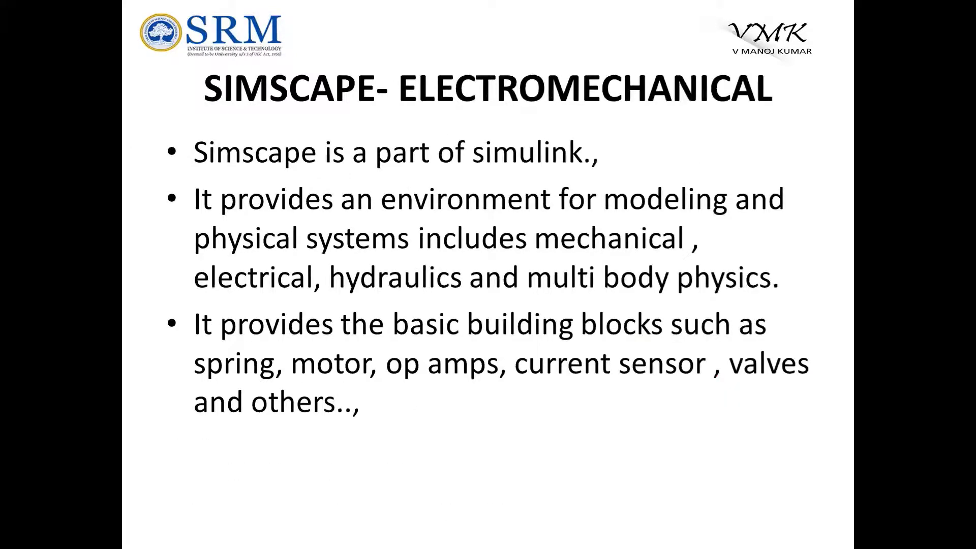
pyautogui.press('Left')
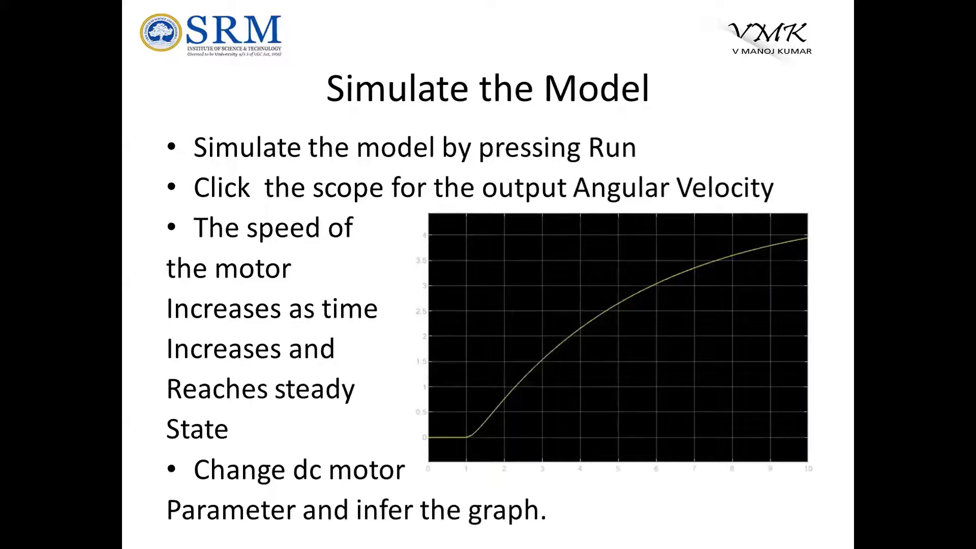
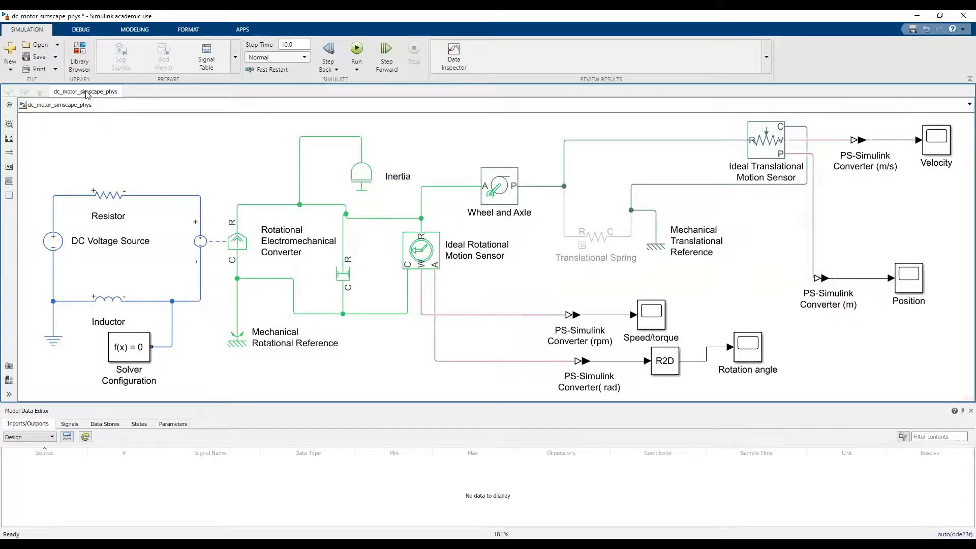
pyautogui.click(10, 69)
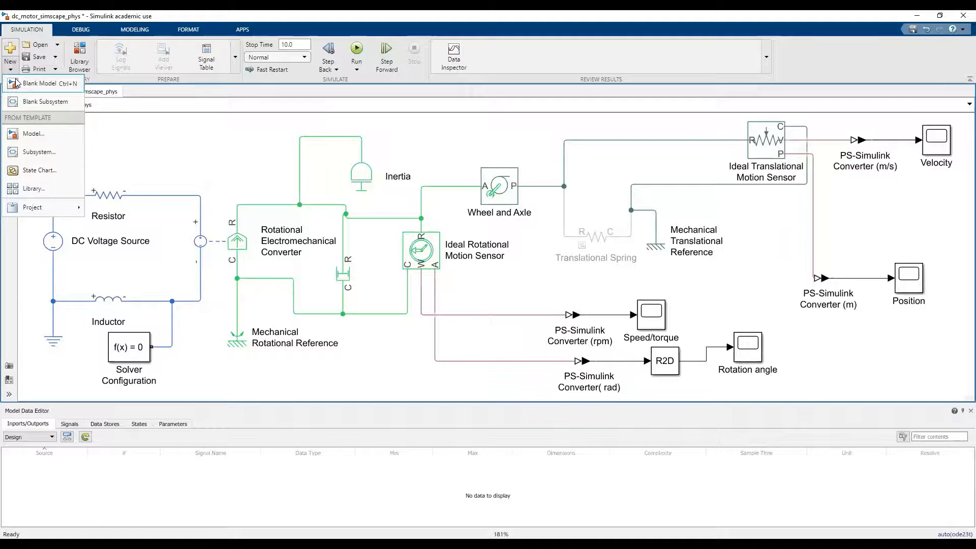
pyautogui.click(51, 90)
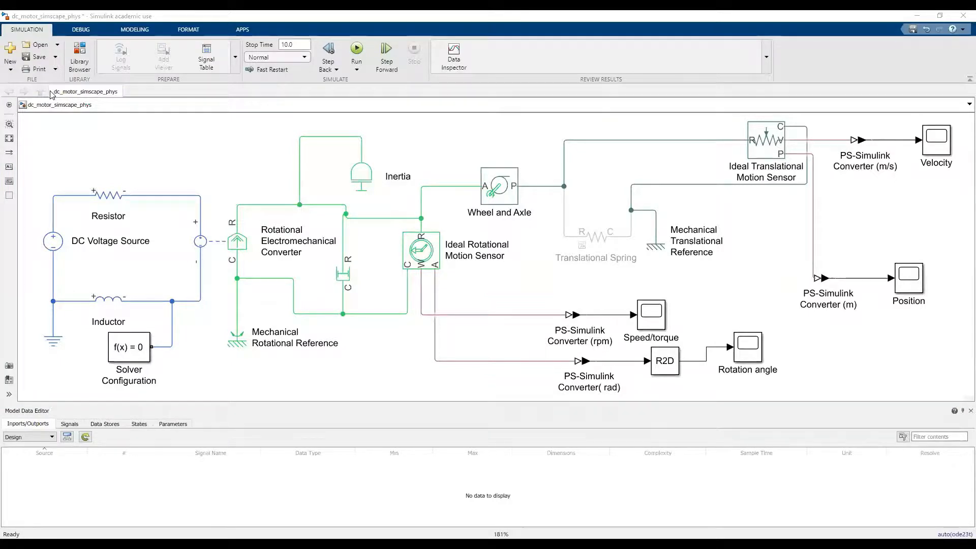
pyautogui.click(250, 197)
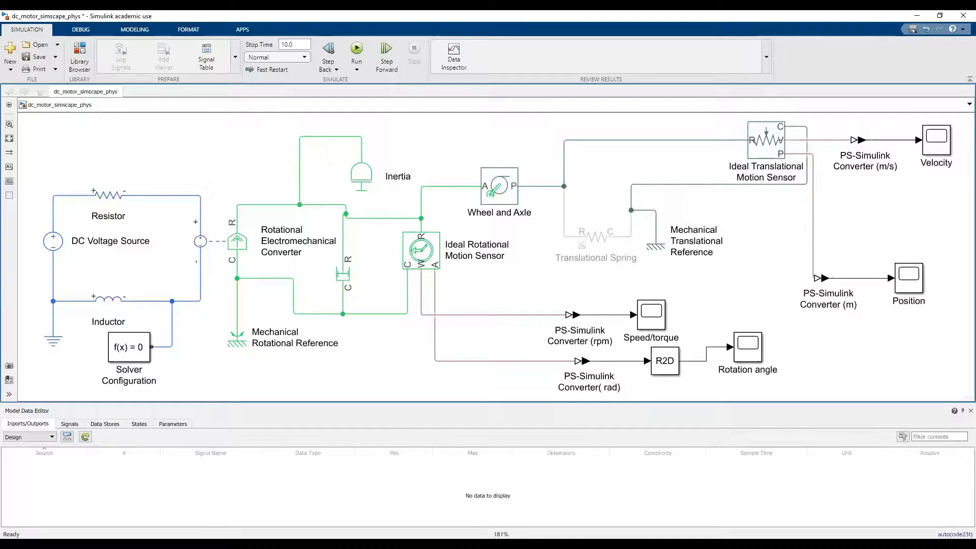
# Switch to MATLAB and run the ssc_new command to create a new Simscape model.
pyautogui.hotkey('alt', 'Tab')
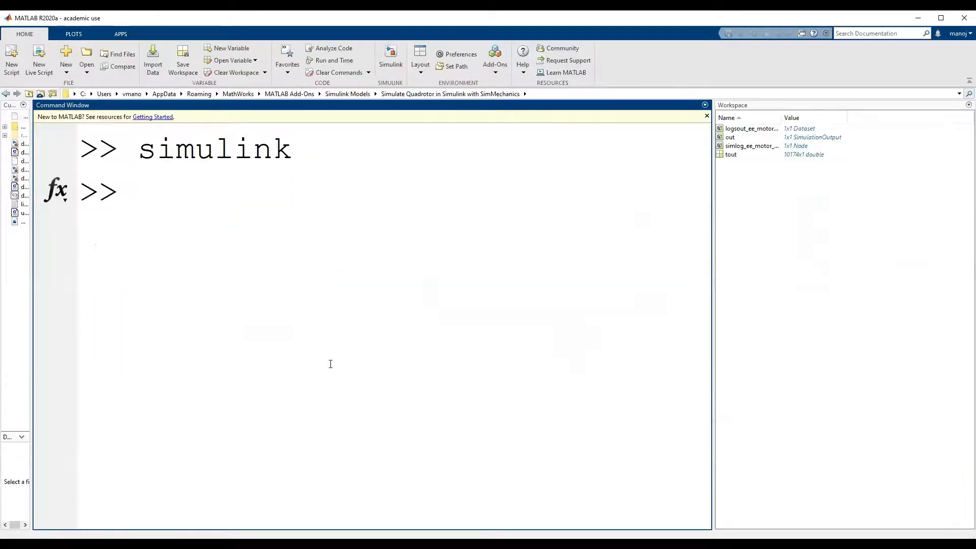
pyautogui.write('SSC_')
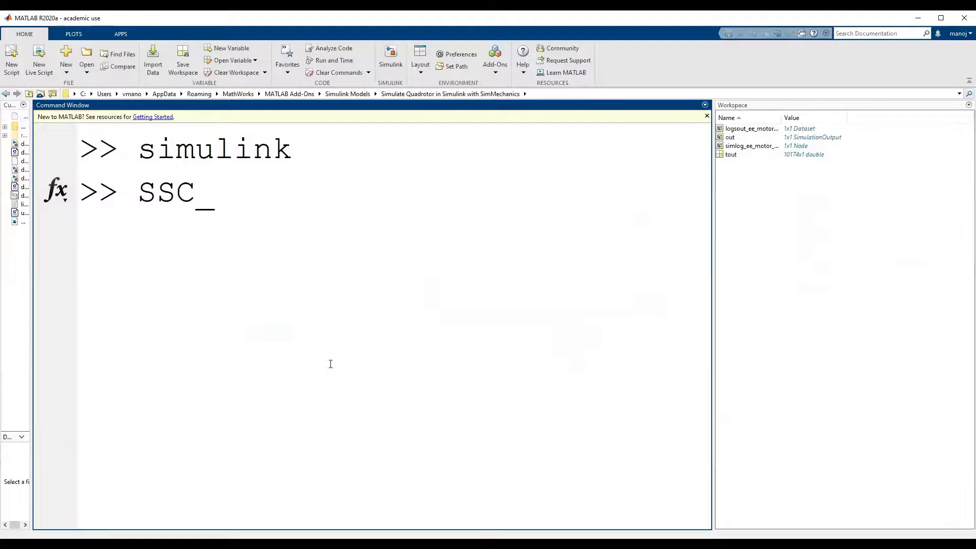
pyautogui.press('BackSpace')
pyautogui.press('BackSpace')
pyautogui.press('BackSpace')
pyautogui.write('ss')
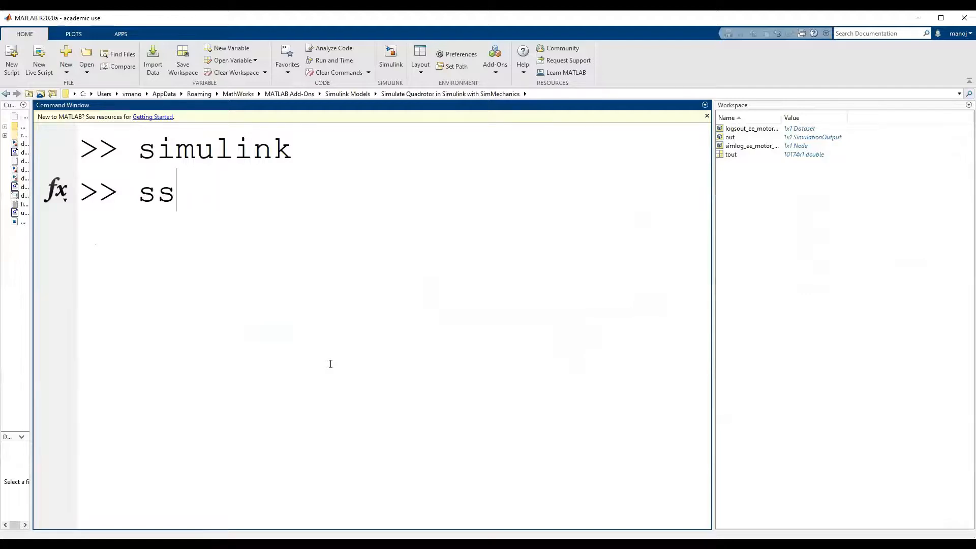
pyautogui.write('c_new')
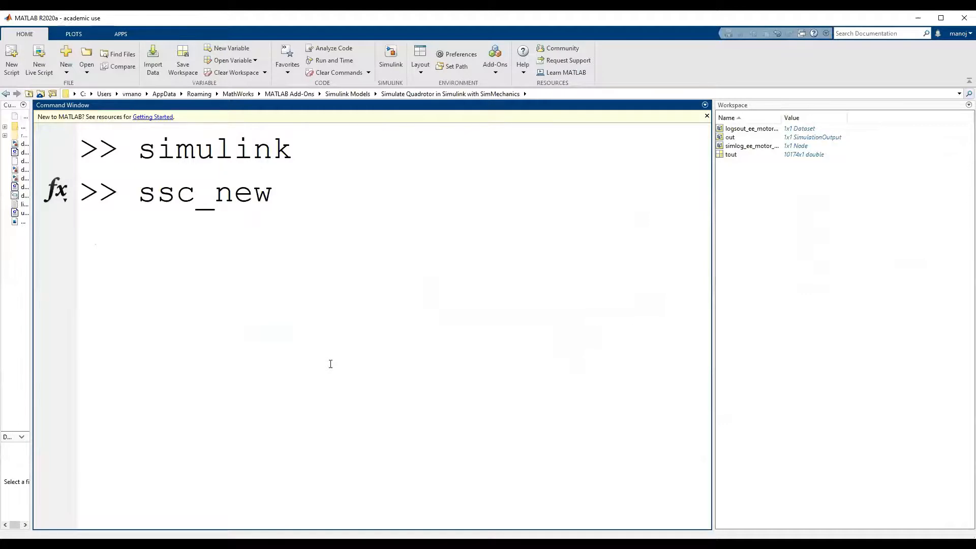
pyautogui.press('Return')
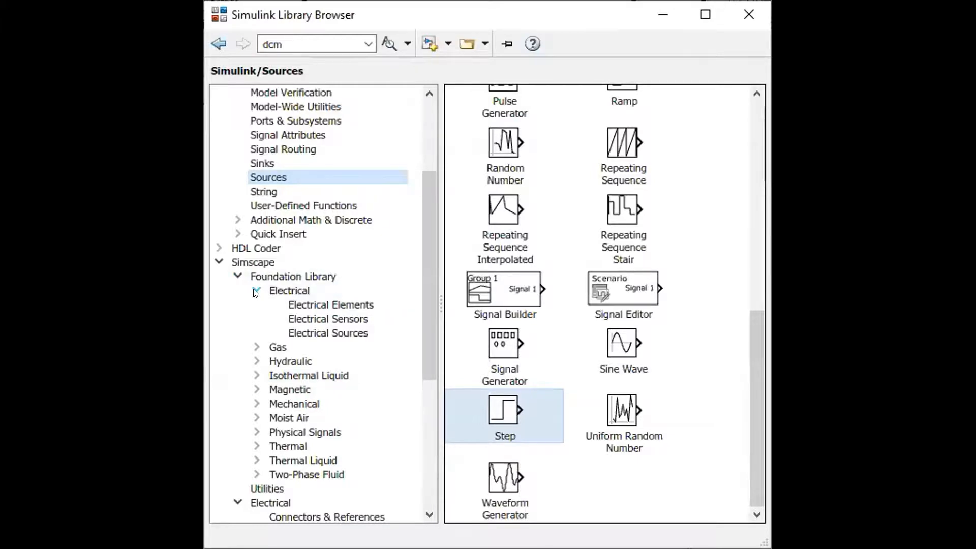
# Add a DC Voltage Source from the Simscape Foundation Library's electrical sources to the new model and delete the Simulink-PS Converter.
pyautogui.click(295, 306)
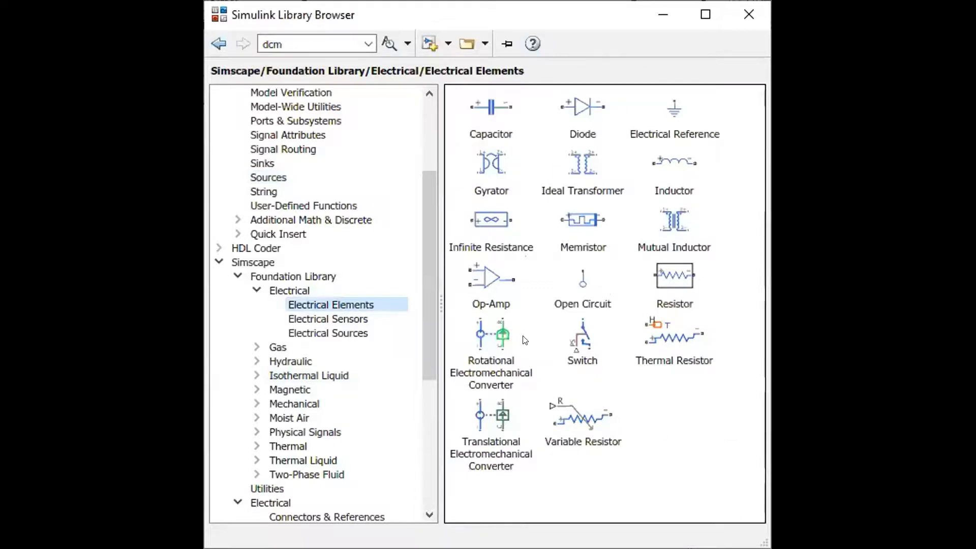
pyautogui.moveTo(496, 403)
pyautogui.click(372, 336)
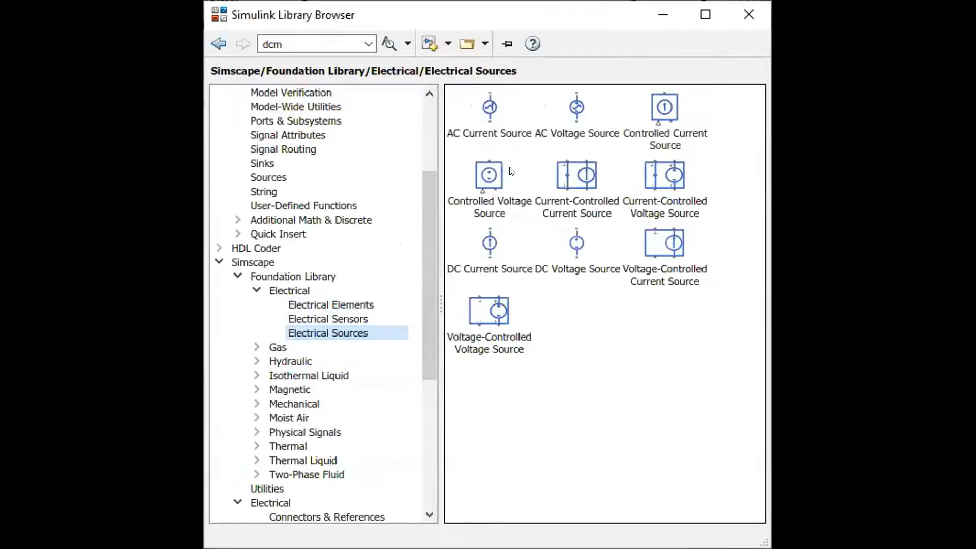
pyautogui.click(573, 250)
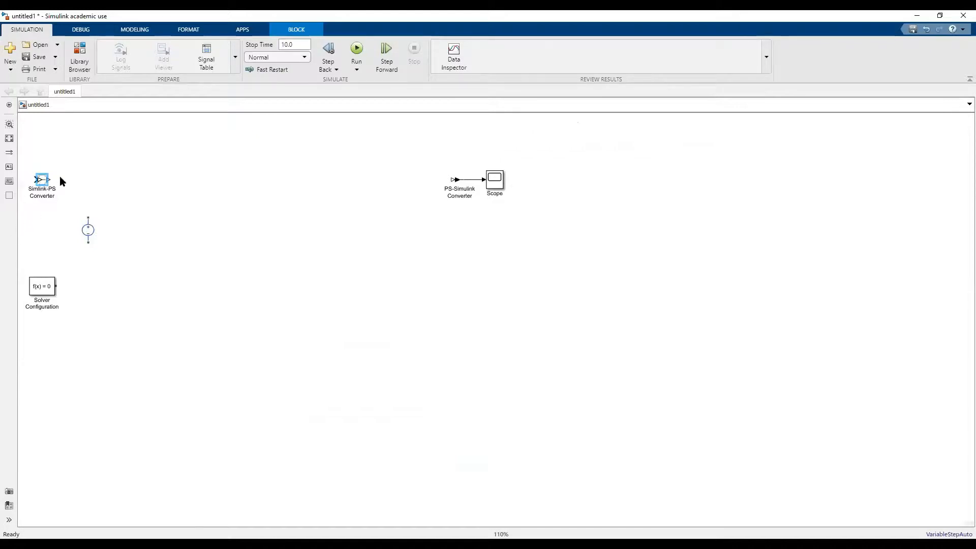
pyautogui.moveTo(67, 173); pyautogui.dragTo(21, 201)
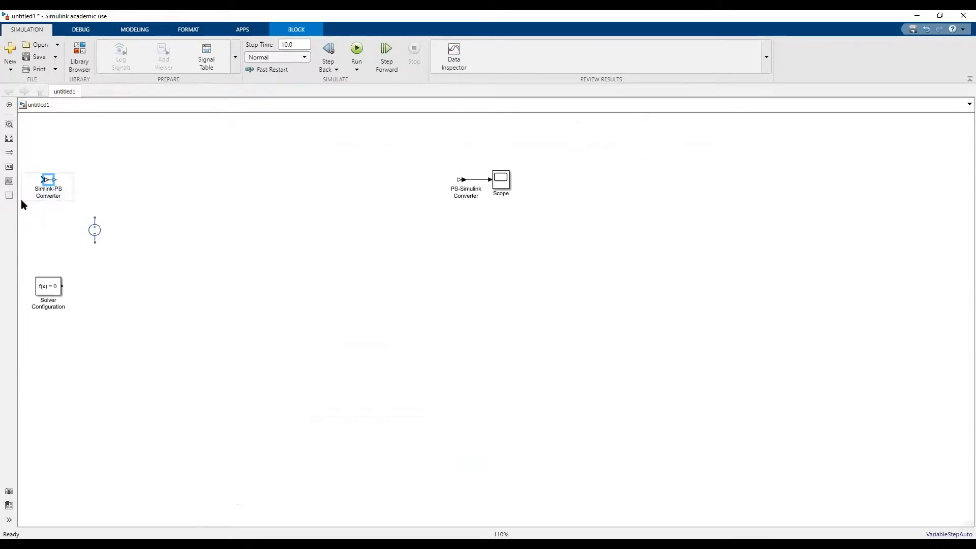
pyautogui.press('Delete')
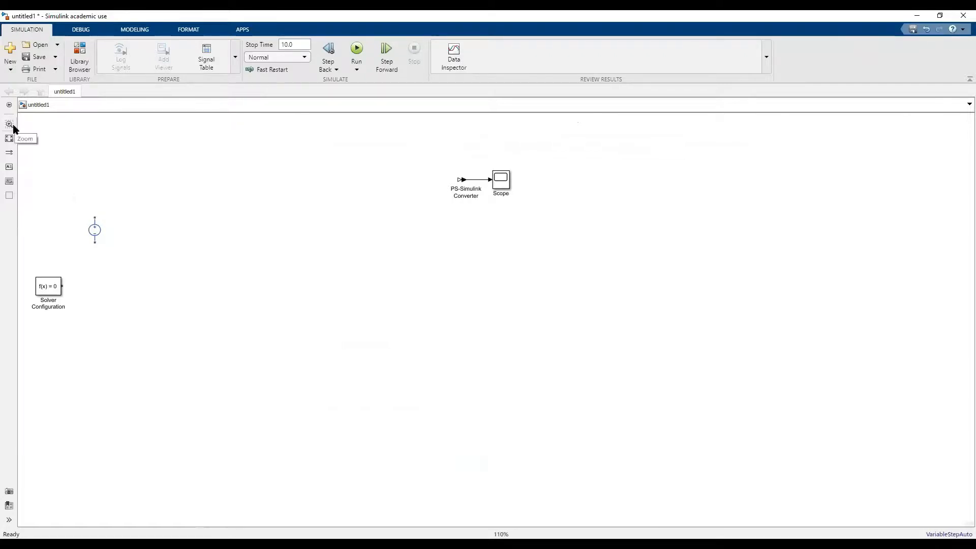
# Insert a Resistor block from the Foundation Library above and beside the DC voltage source.
pyautogui.doubleClick(135, 194)
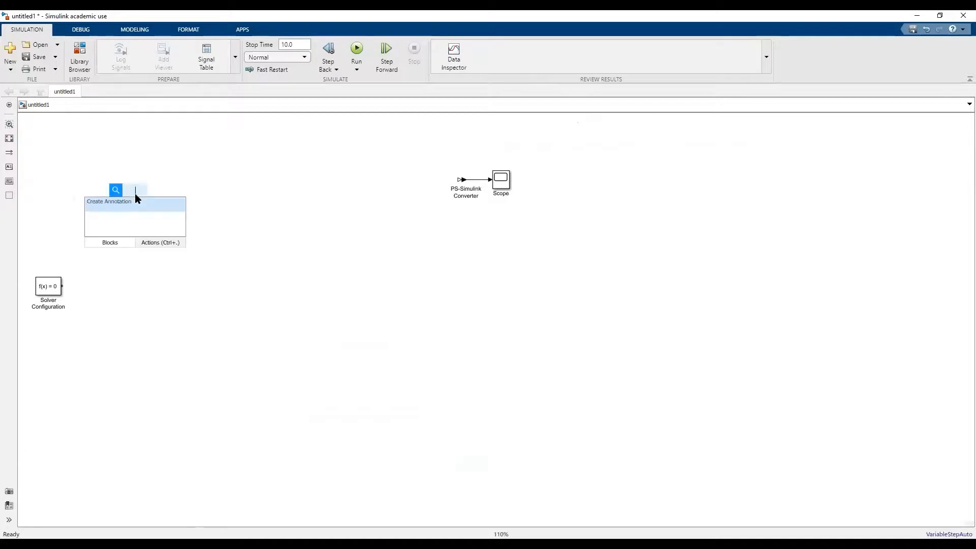
pyautogui.write('re')
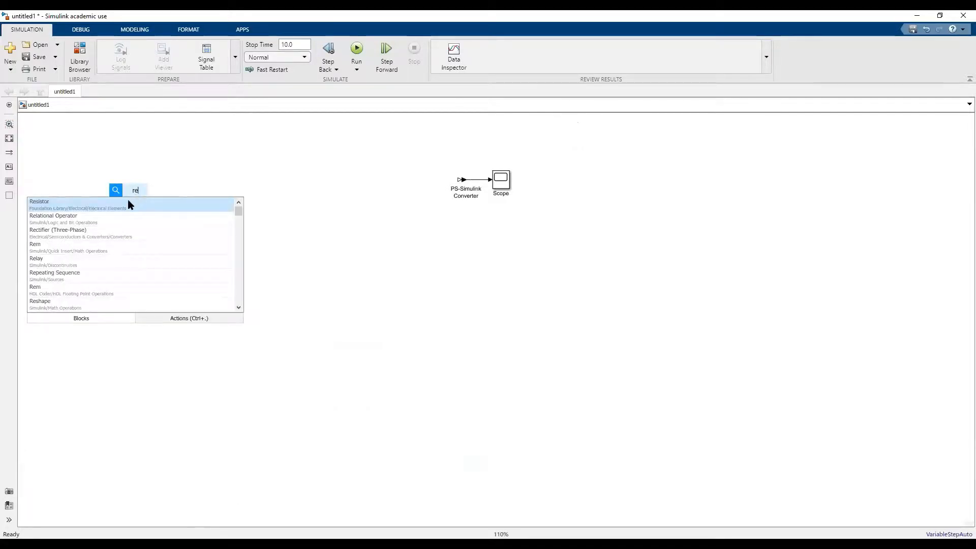
pyautogui.click(127, 200)
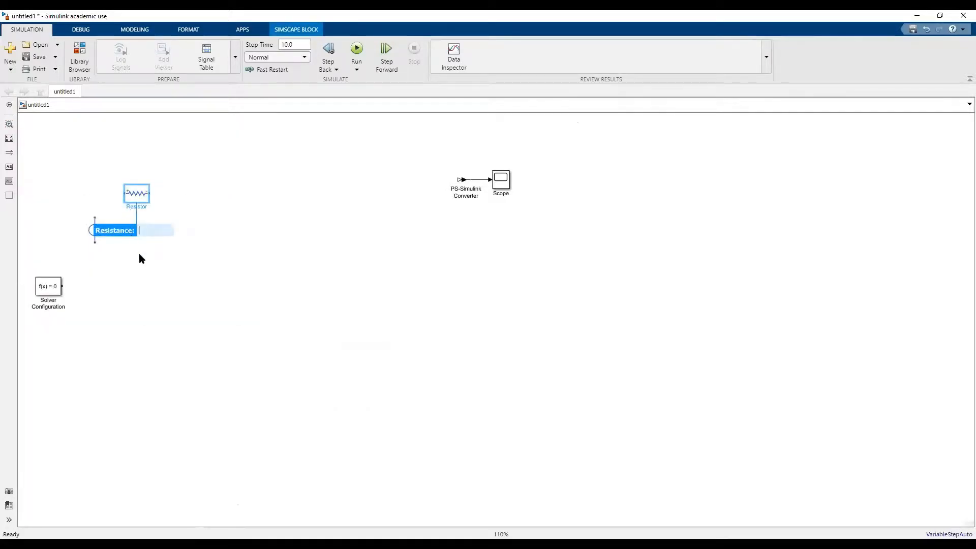
pyautogui.doubleClick(142, 272)
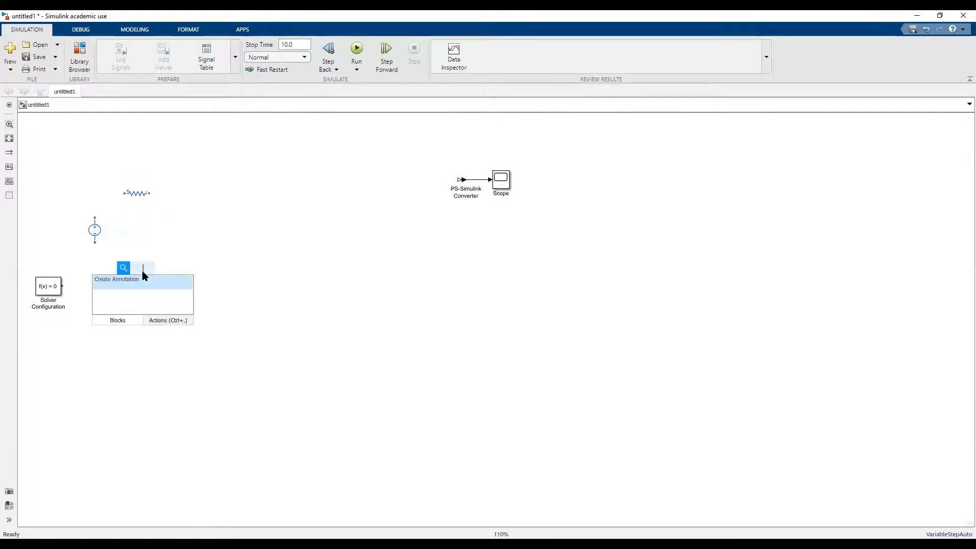
pyautogui.write('industor')
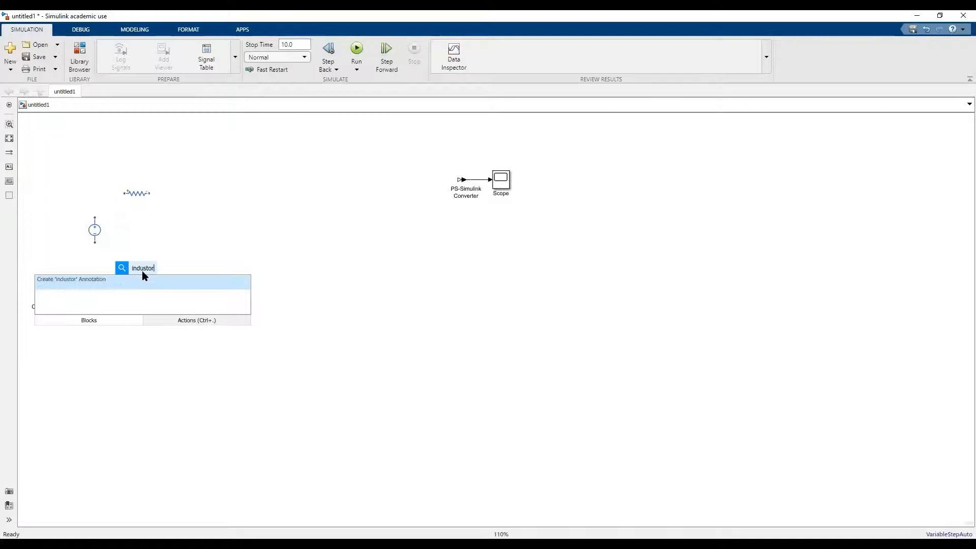
pyautogui.press('Return')
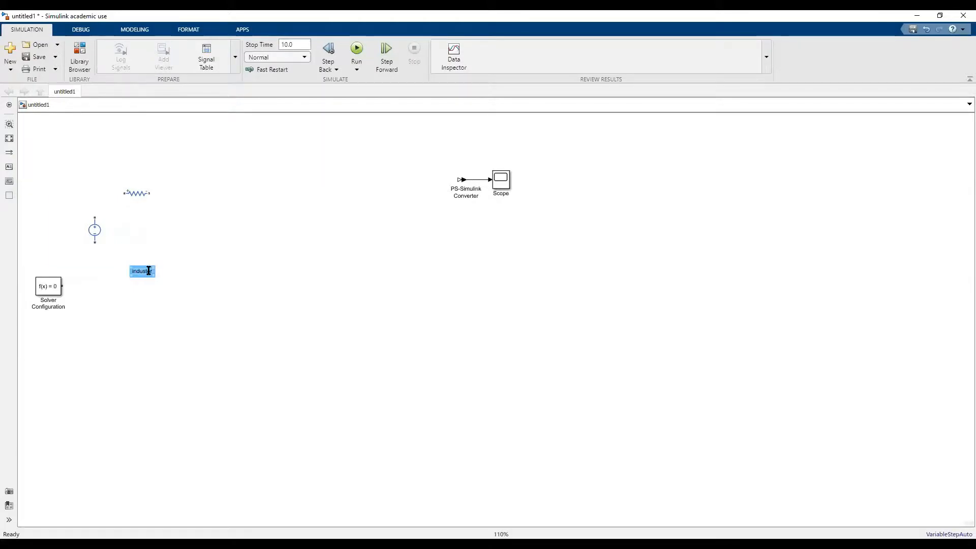
pyautogui.click(149, 271)
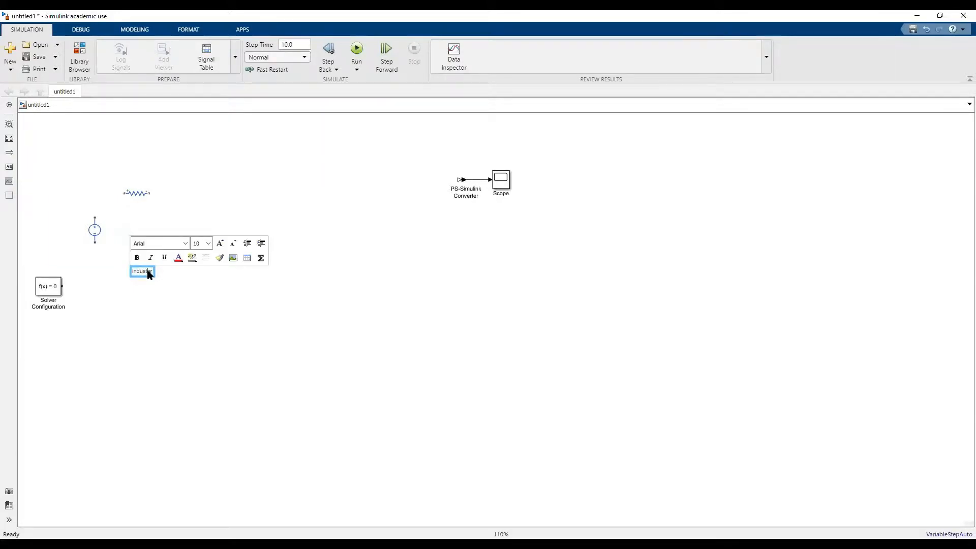
pyautogui.press('BackSpace')
pyautogui.press('BackSpace')
pyautogui.press('BackSpace')
pyautogui.press('BackSpace')
pyautogui.press('BackSpace')
pyautogui.click(159, 216)
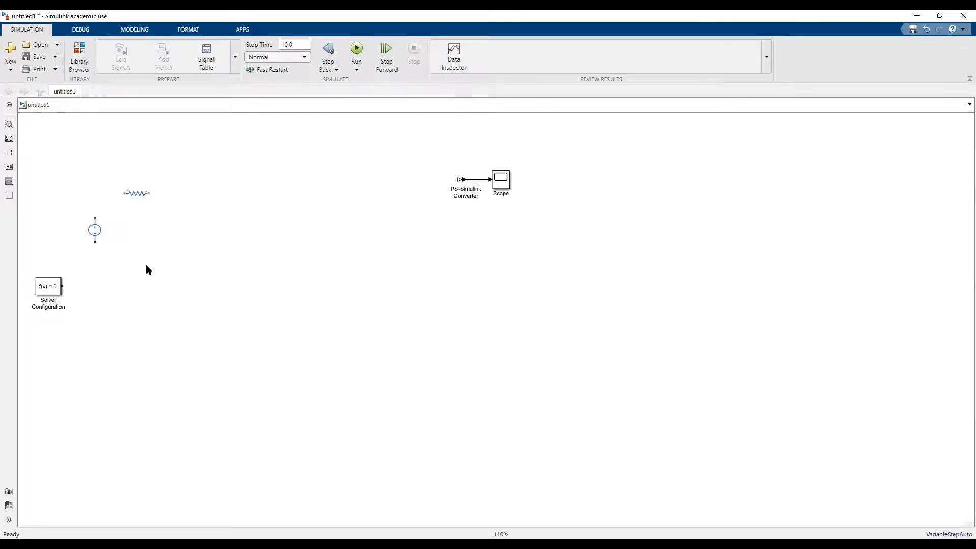
# Insert a Foundation Library Inductor below the resistor and wire the DC voltage source's terminals to the resistor and the inductor.
pyautogui.doubleClick(136, 231)
pyautogui.write('ind')
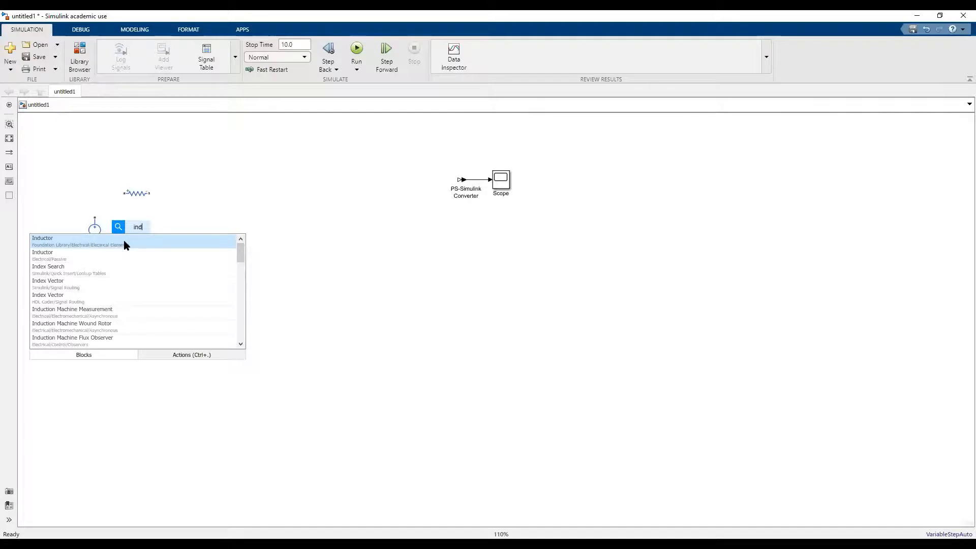
pyautogui.click(126, 246)
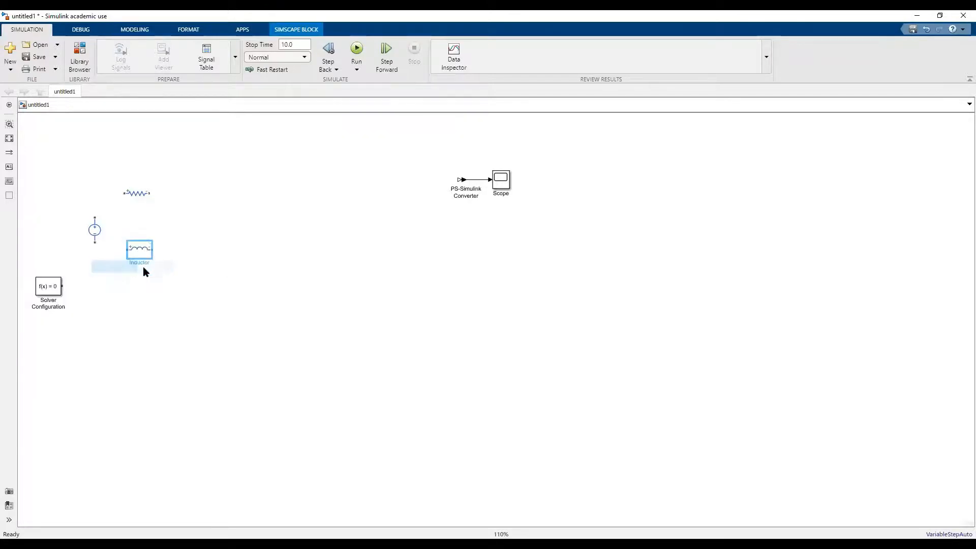
pyautogui.moveTo(143, 257); pyautogui.dragTo(149, 280)
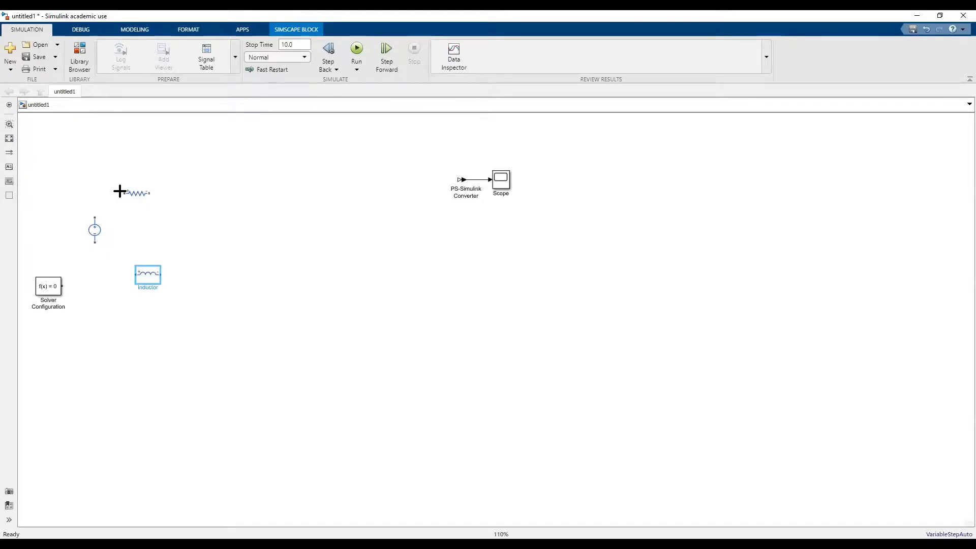
pyautogui.moveTo(120, 192)
pyautogui.mouseDown()
pyautogui.moveTo(95, 211)
pyautogui.moveTo(111, 273)
pyautogui.moveTo(129, 275)
pyautogui.mouseUp()
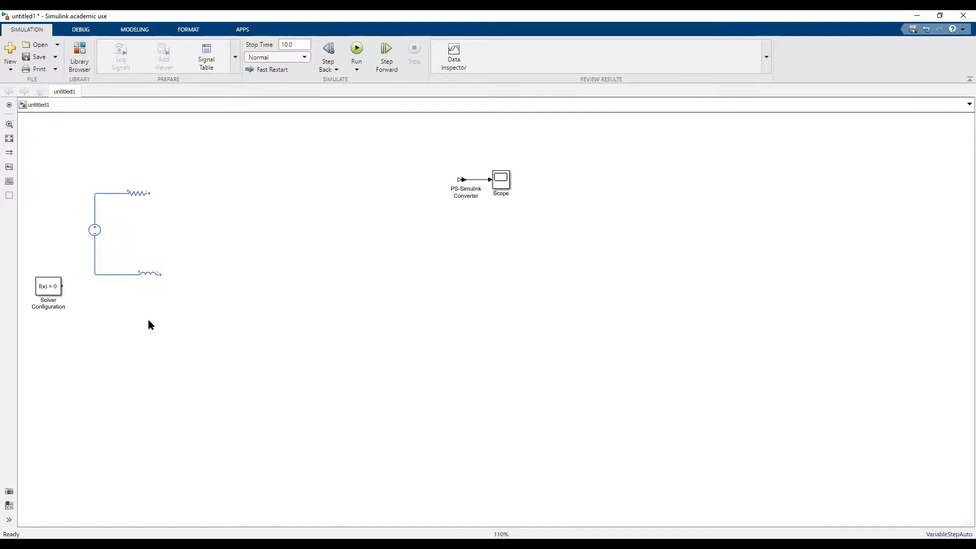
# Insert an Electrical Reference block below the DC voltage source and connect it to the wire between the source and the inductor.
pyautogui.doubleClick(191, 244)
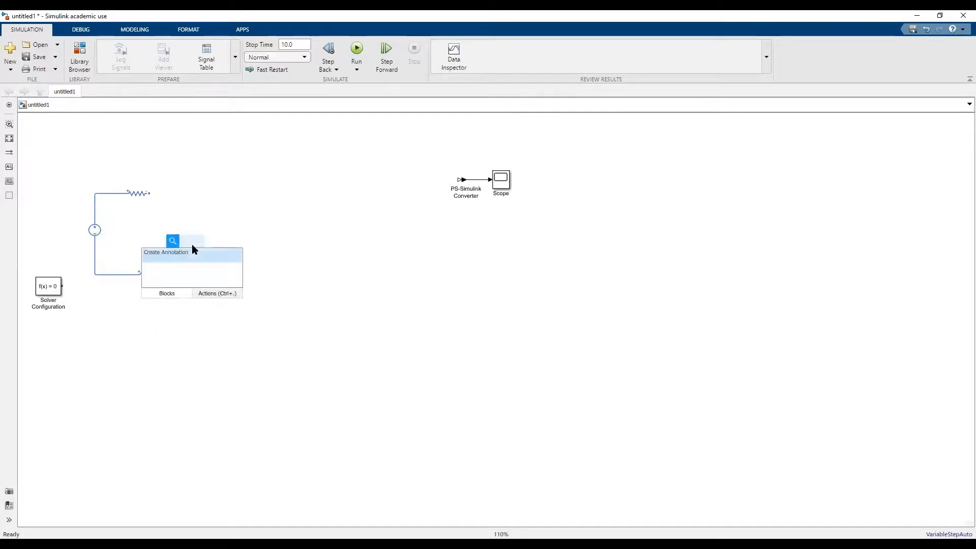
pyautogui.write('refere')
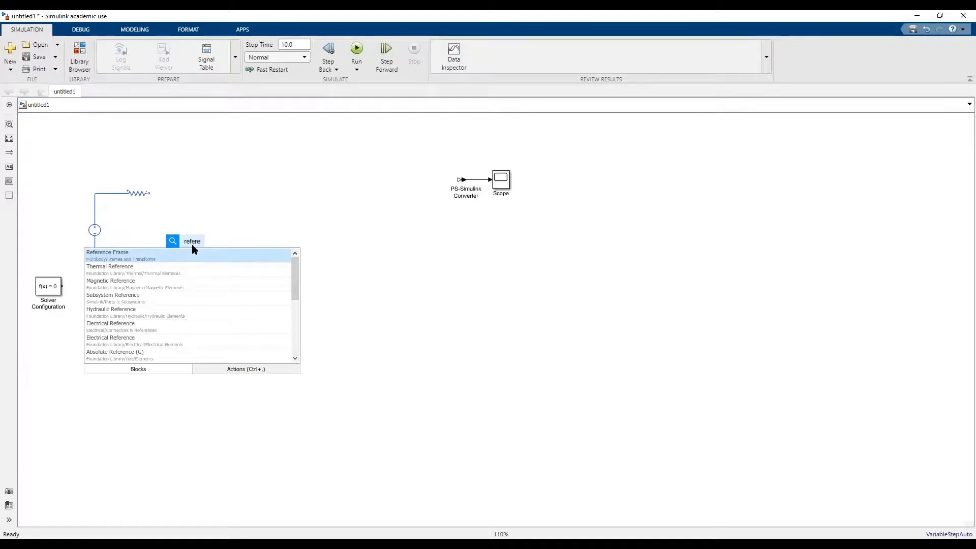
pyautogui.click(165, 325)
pyautogui.moveTo(197, 245)
pyautogui.mouseDown()
pyautogui.moveTo(99, 308)
pyautogui.moveTo(95, 277)
pyautogui.mouseUp()
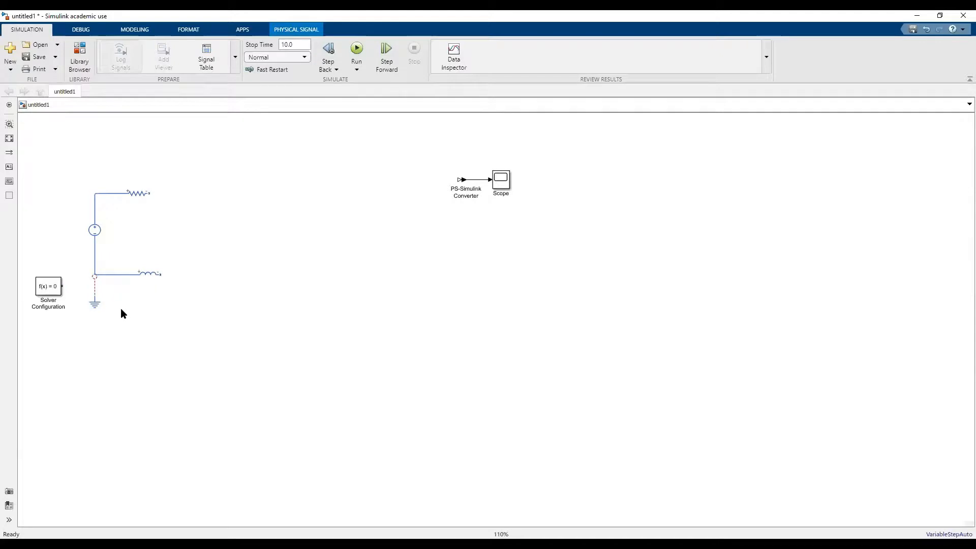
pyautogui.doubleClick(96, 275)
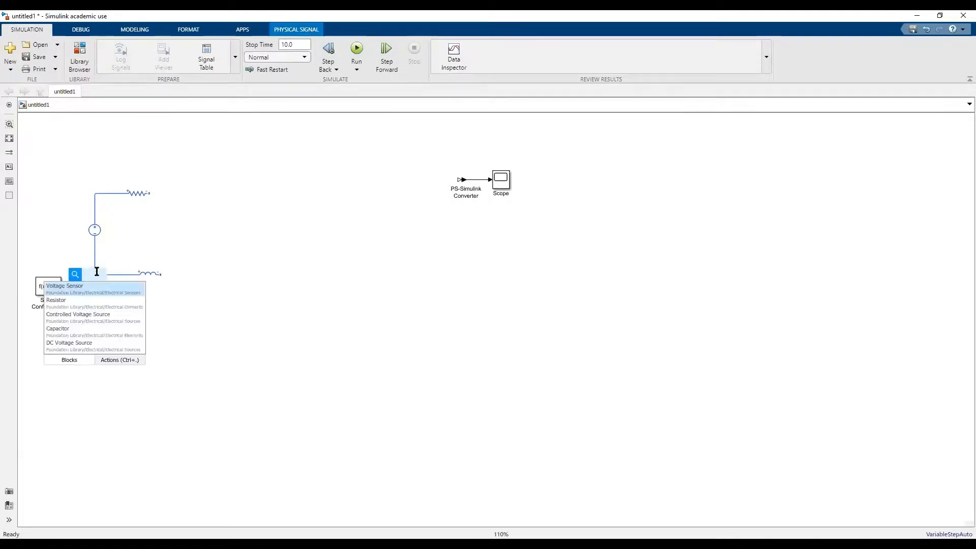
pyautogui.click(101, 260)
pyautogui.moveTo(95, 275); pyautogui.dragTo(94, 275)
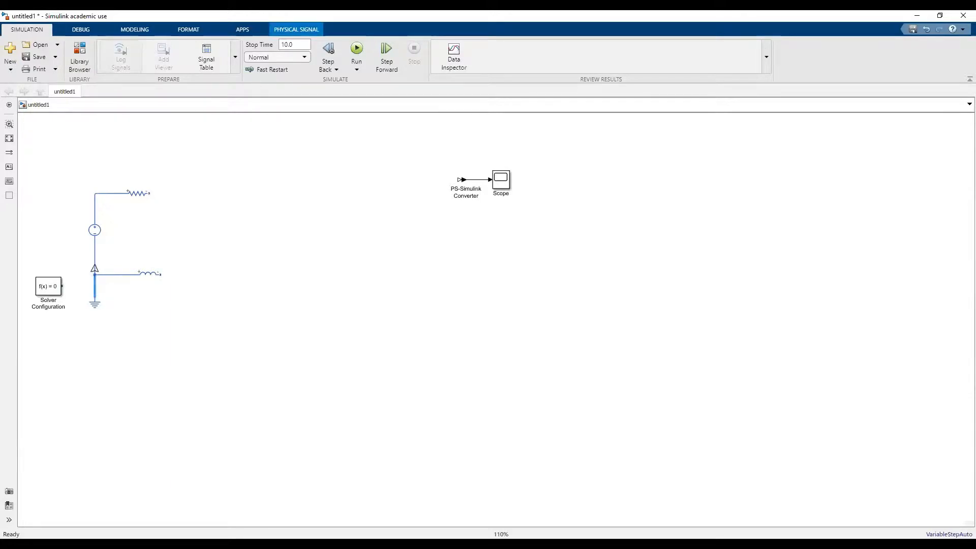
pyautogui.click(238, 319)
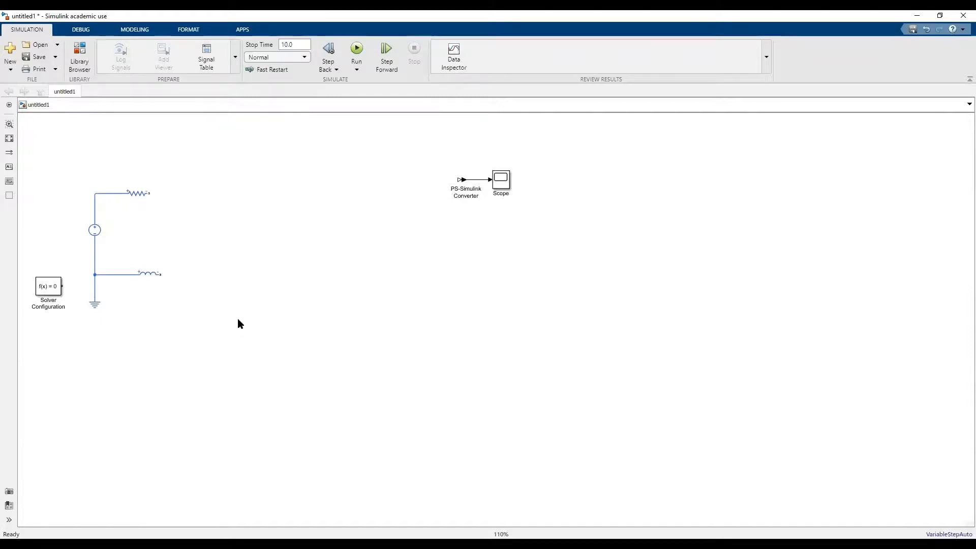
# Insert a Foundation Library Rotational Electromechanical Converter between the resistor and inductor branches and wire its electrical terminals to the resistor and the inductor.
pyautogui.doubleClick(194, 230)
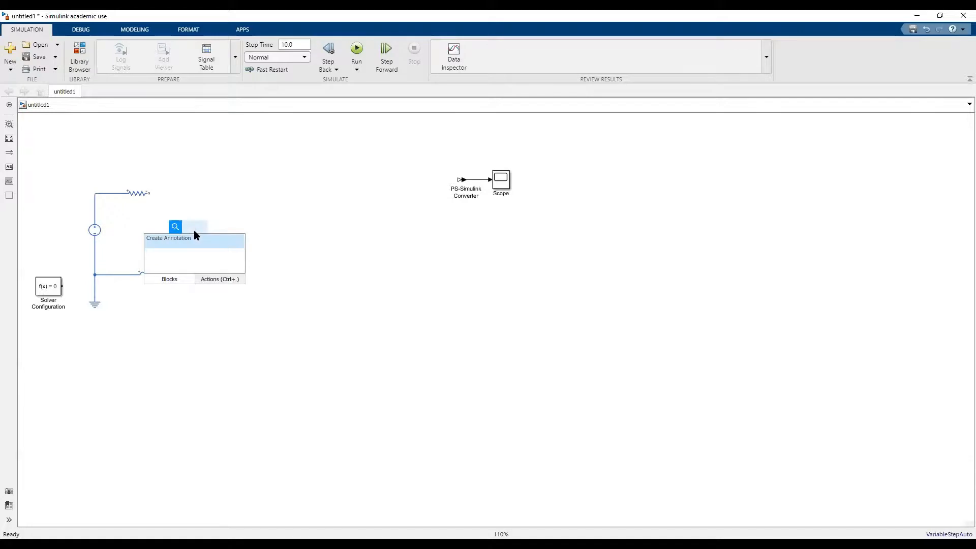
pyautogui.write('le')
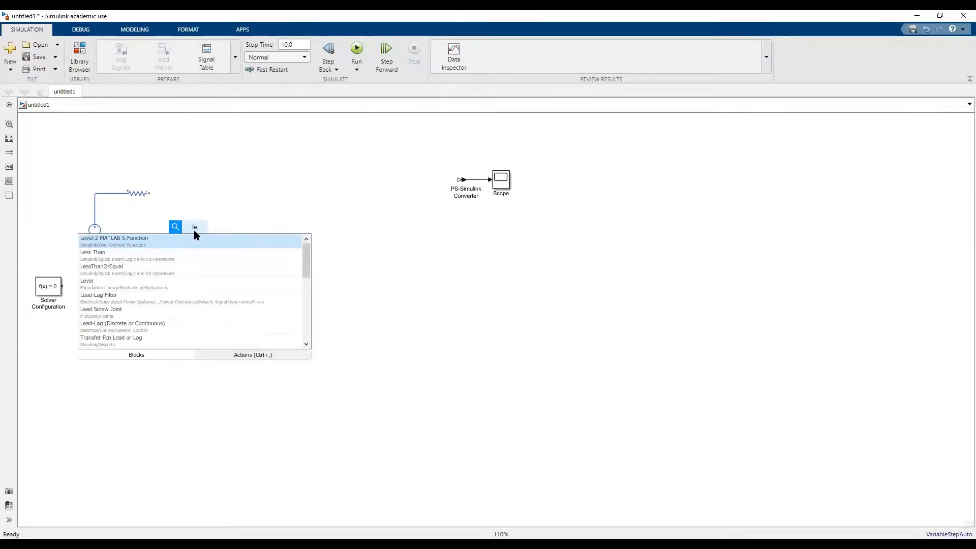
pyautogui.write('ctr')
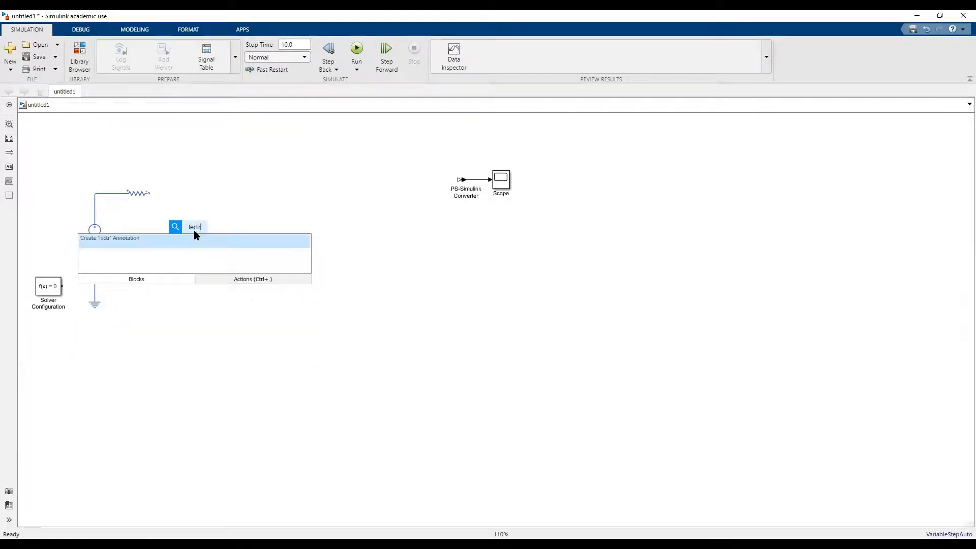
pyautogui.press('BackSpace')
pyautogui.press('BackSpace')
pyautogui.press('BackSpace')
pyautogui.press('BackSpace')
pyautogui.press('BackSpace')
pyautogui.write('elect')
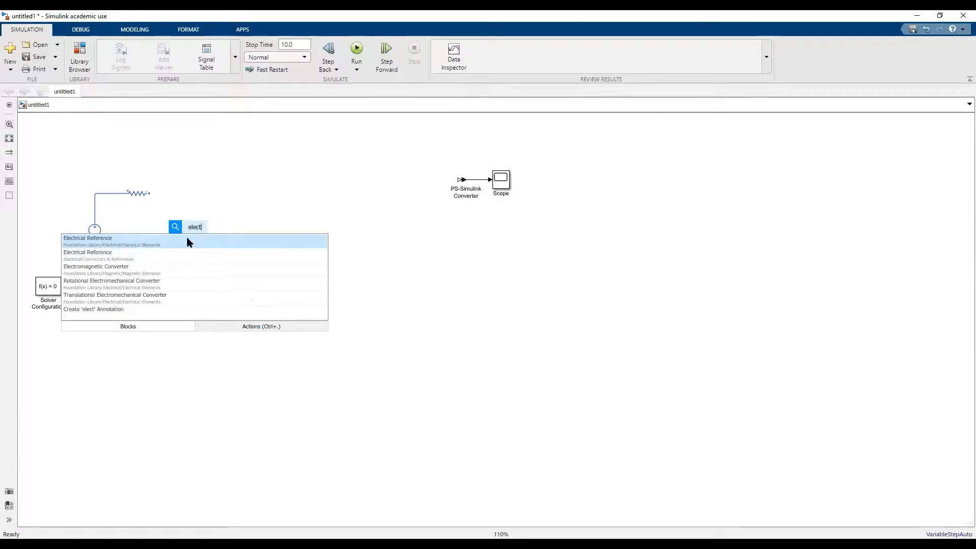
pyautogui.click(154, 282)
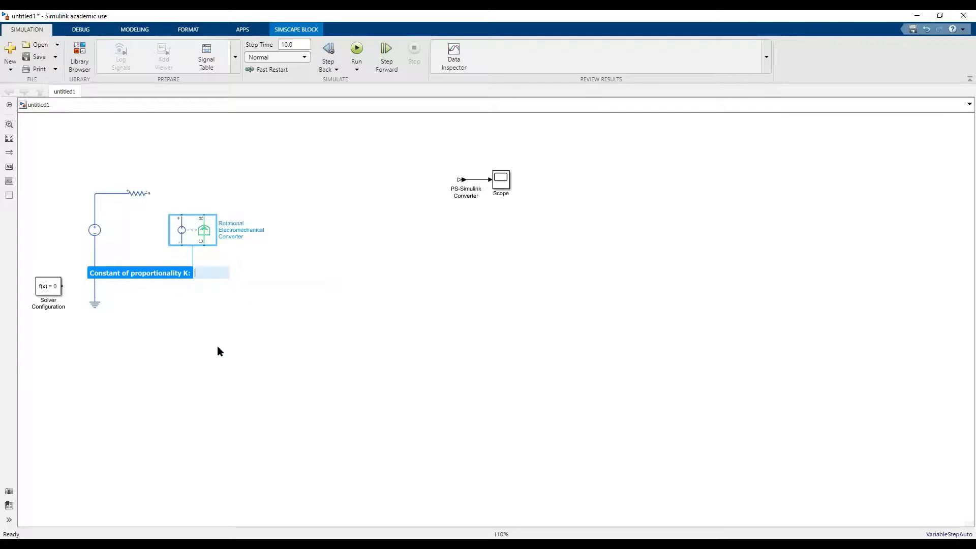
pyautogui.press('Escape')
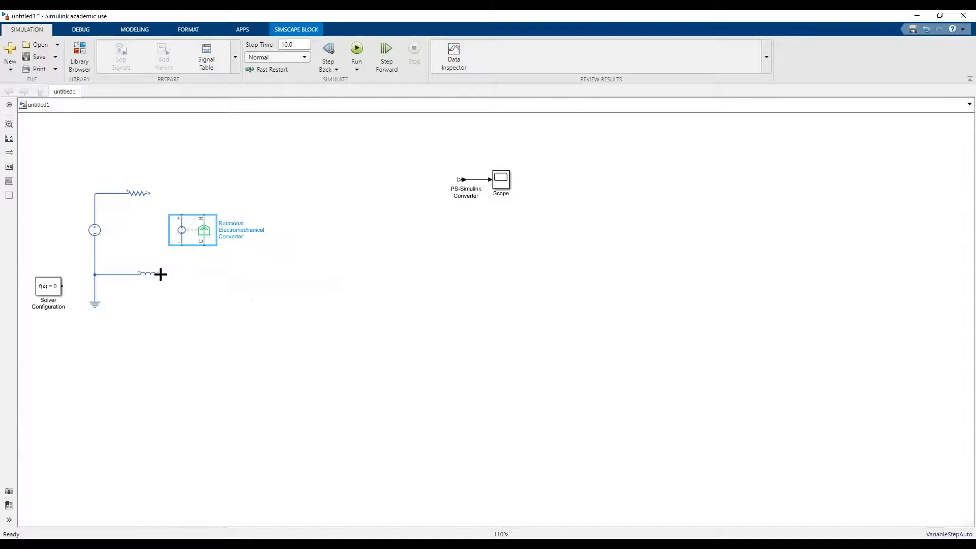
pyautogui.moveTo(160, 275); pyautogui.dragTo(181, 244)
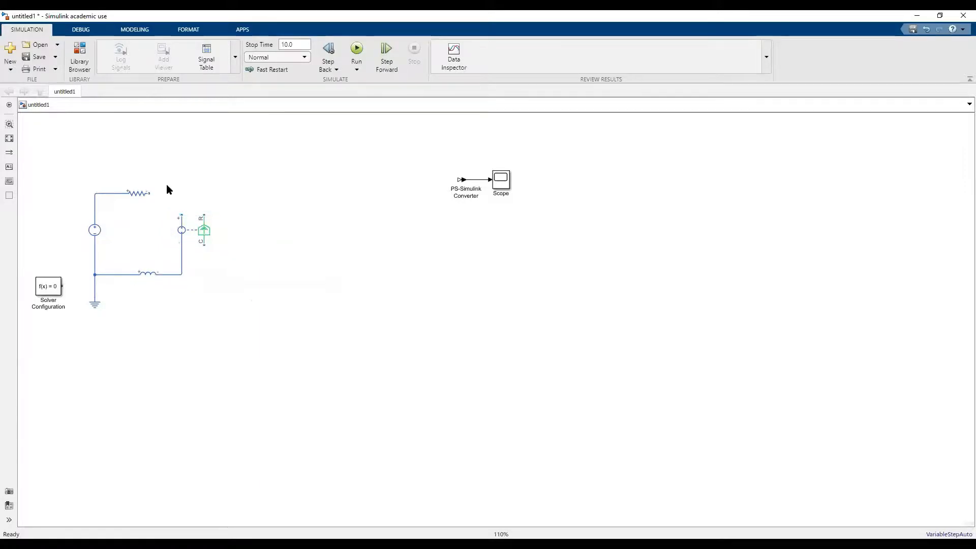
pyautogui.moveTo(149, 191); pyautogui.dragTo(181, 215)
pyautogui.click(147, 200)
pyautogui.doubleClick(147, 201)
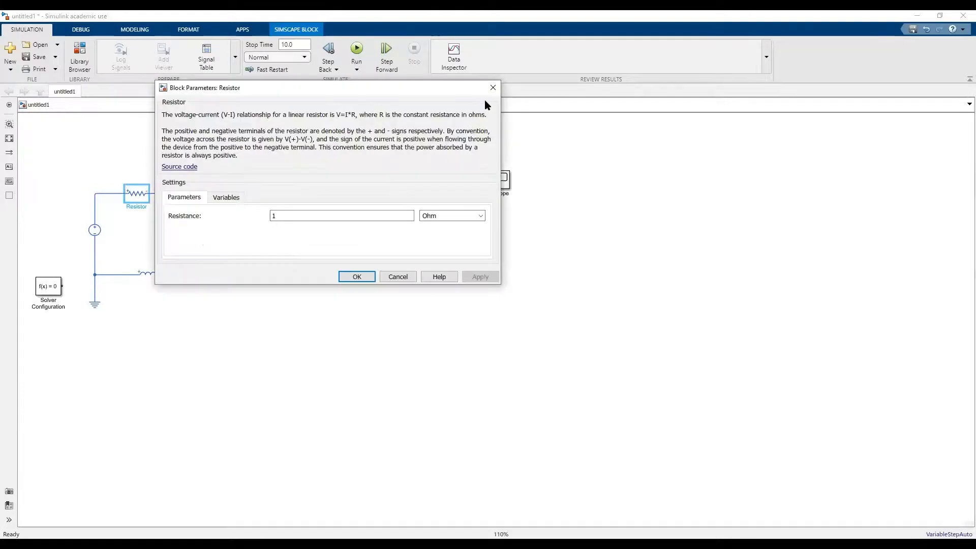
pyautogui.click(494, 88)
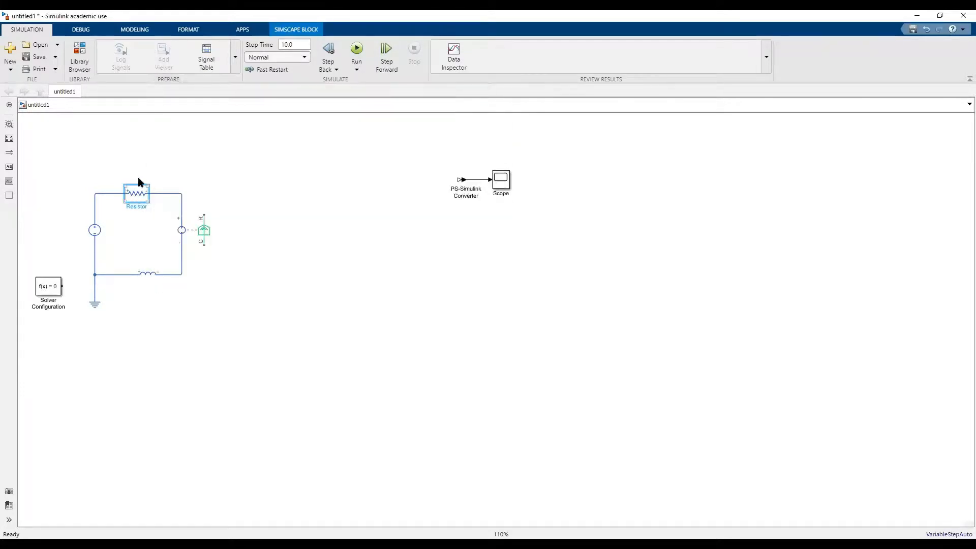
pyautogui.click(141, 195)
pyautogui.doubleClick(140, 194)
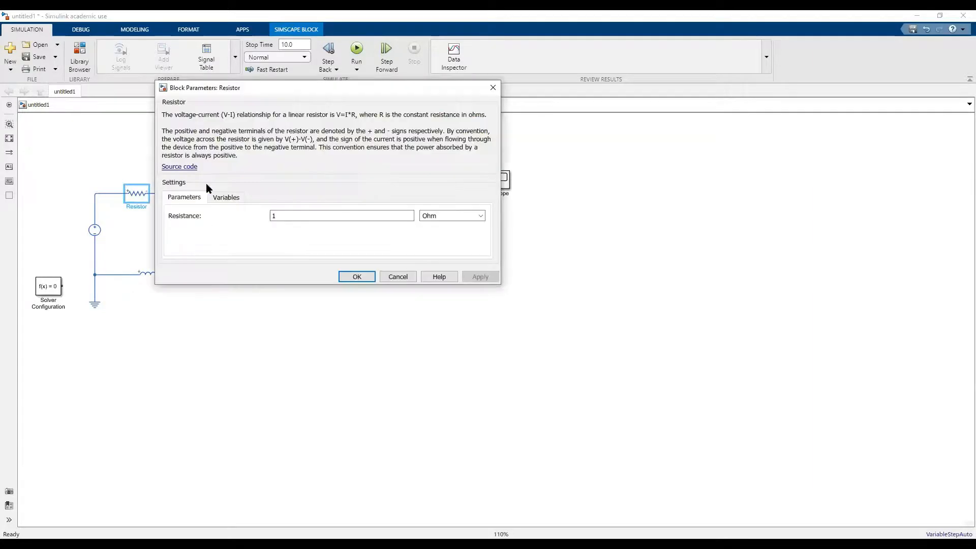
pyautogui.click(493, 89)
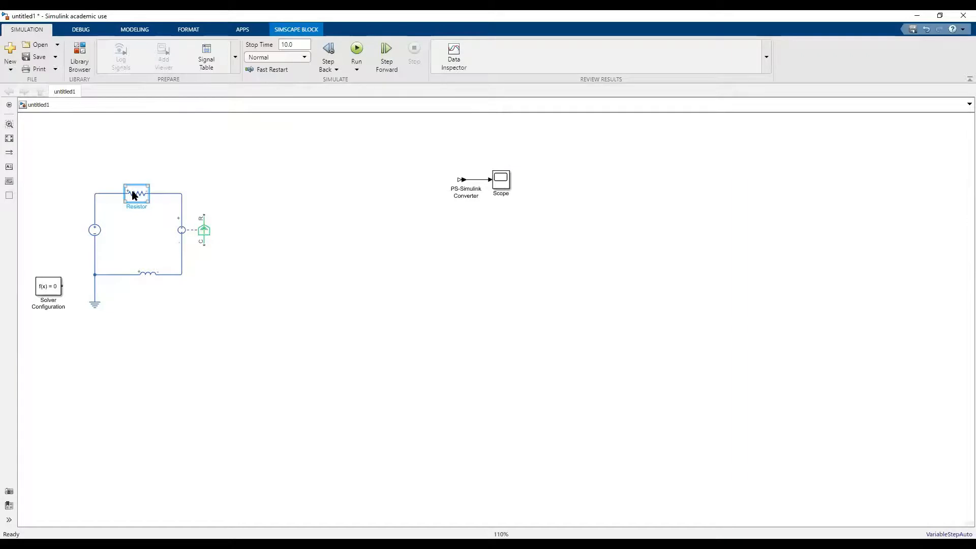
# Show the Resistor's block name permanently on the canvas.
pyautogui.moveTo(142, 179)
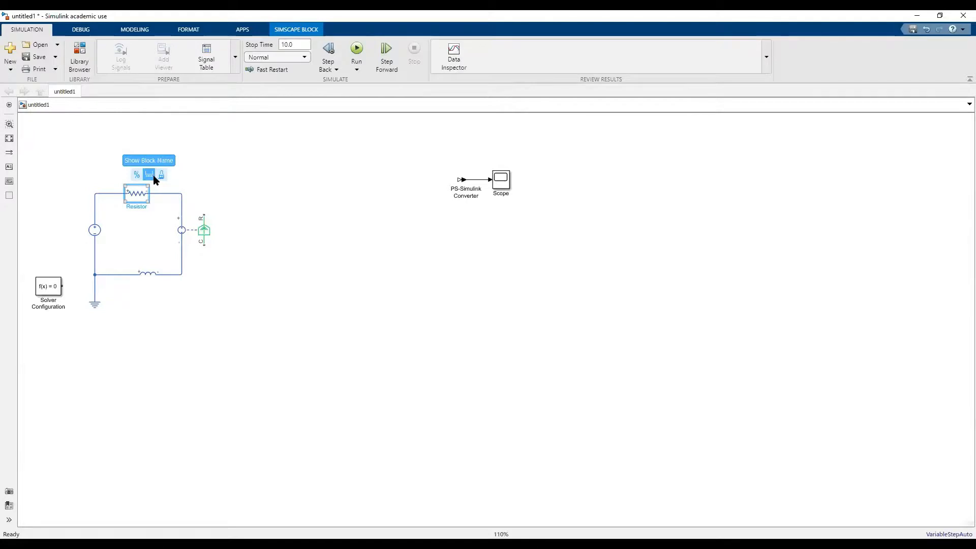
pyautogui.click(156, 178)
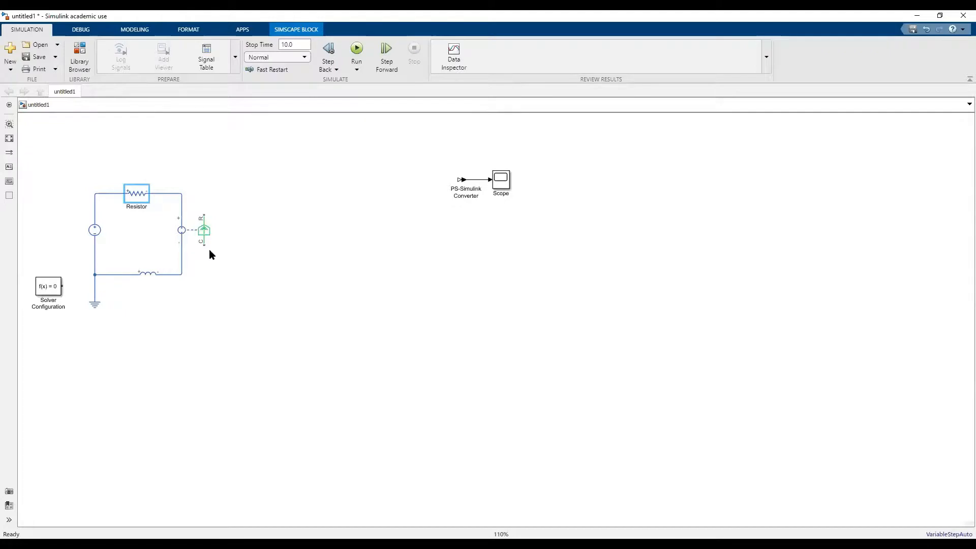
# Insert a Mechanical Rotational Reference below the electromechanical converter with its block name shown, and wire it to the converter's C port.
pyautogui.doubleClick(243, 215)
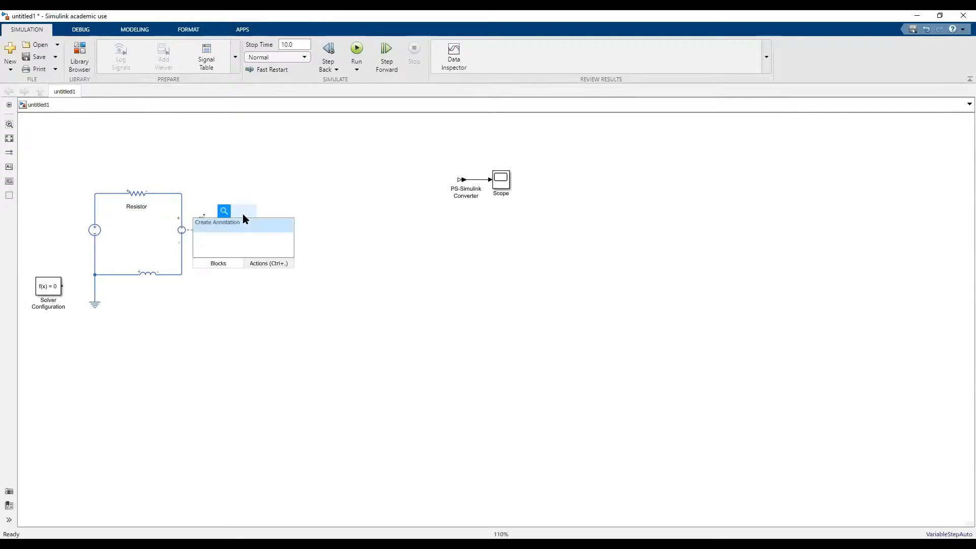
pyautogui.write('mec')
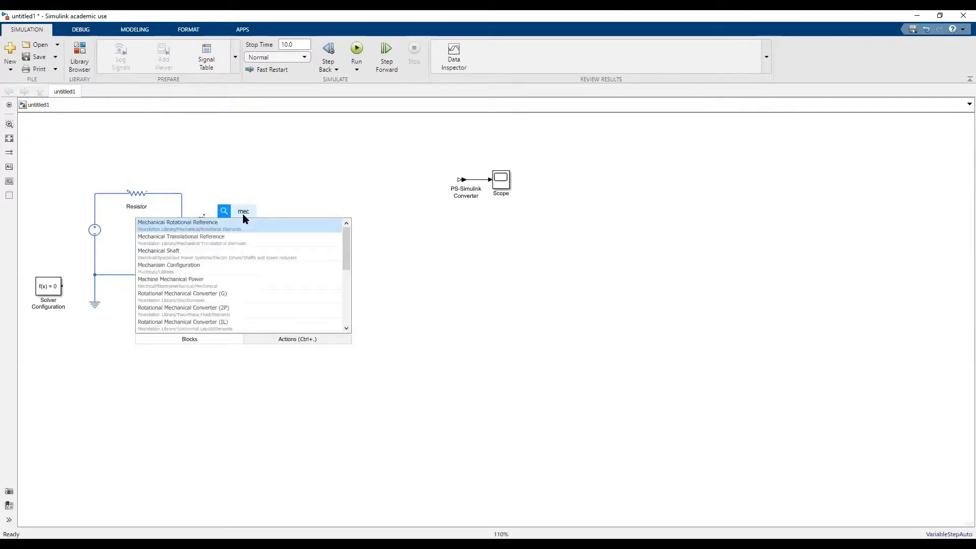
pyautogui.write('hanical')
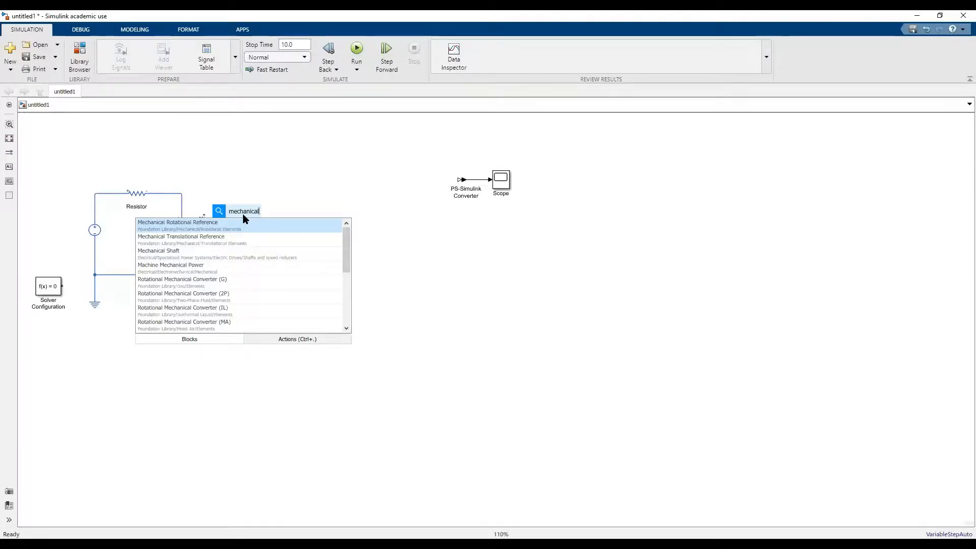
pyautogui.click(233, 222)
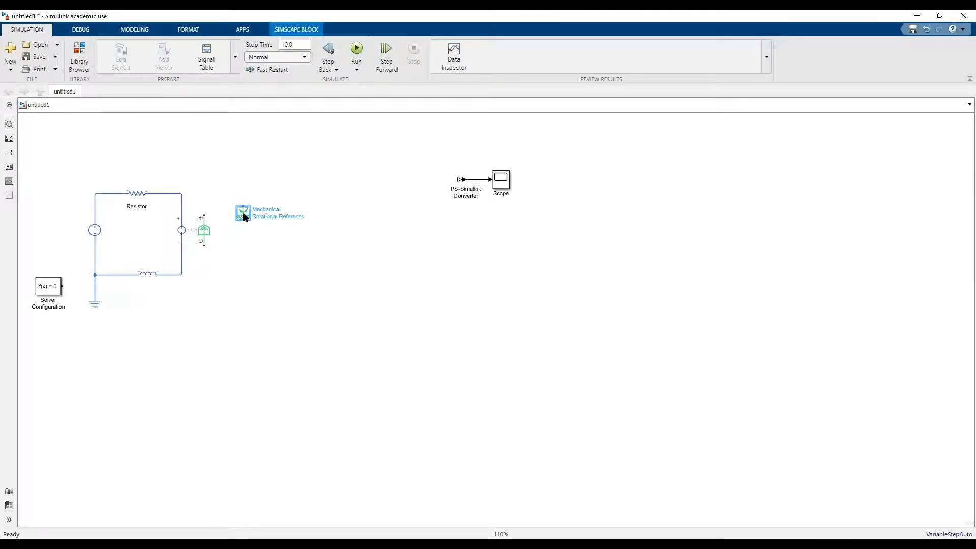
pyautogui.moveTo(231, 244); pyautogui.dragTo(204, 283)
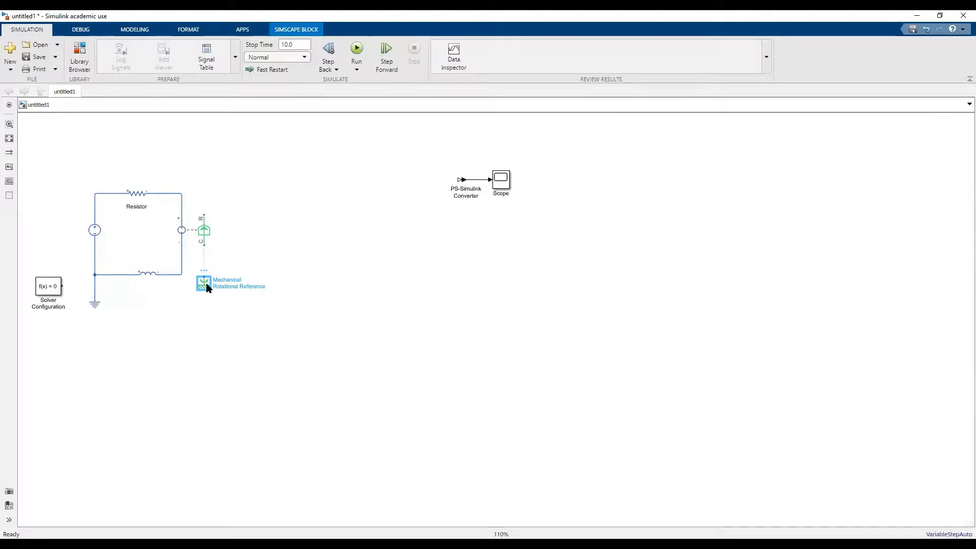
pyautogui.moveTo(204, 245); pyautogui.dragTo(205, 273)
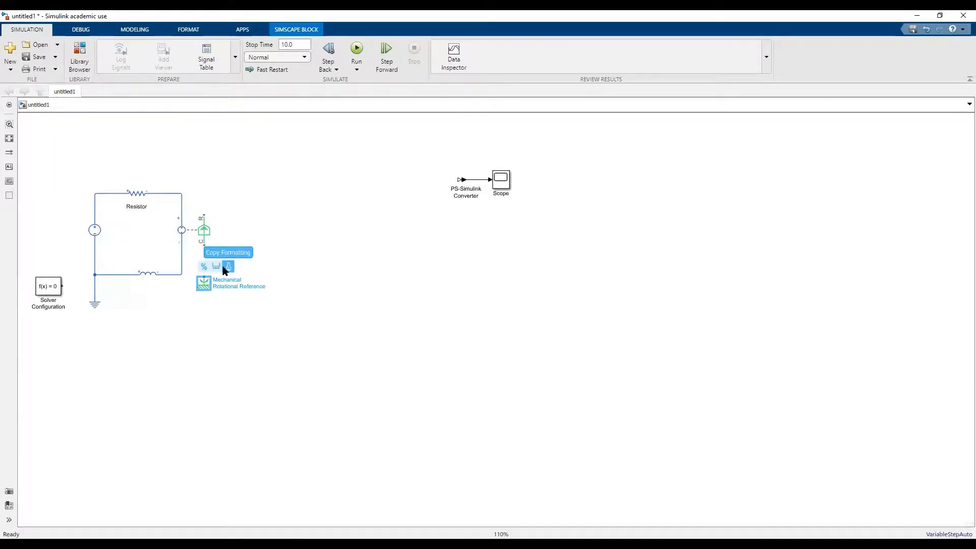
pyautogui.click(216, 270)
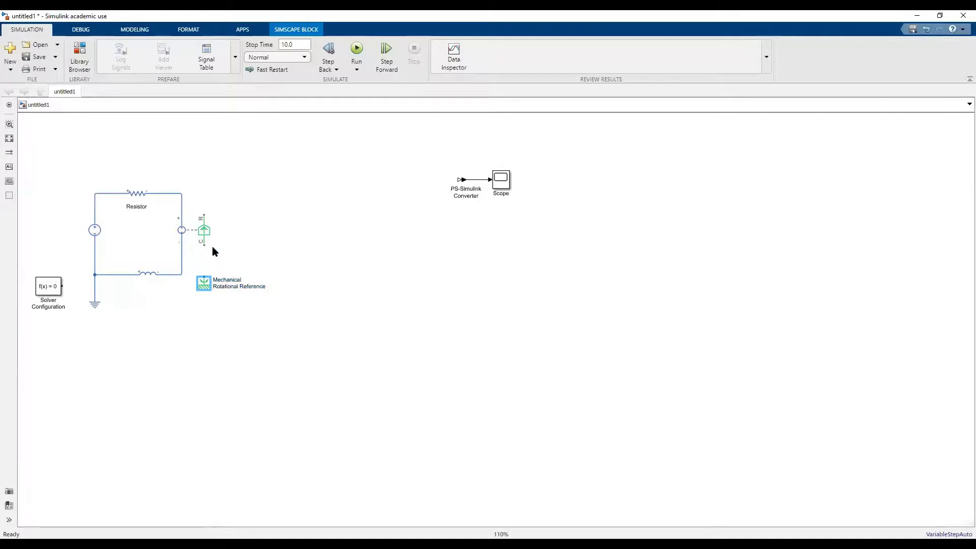
pyautogui.moveTo(205, 248); pyautogui.dragTo(204, 277)
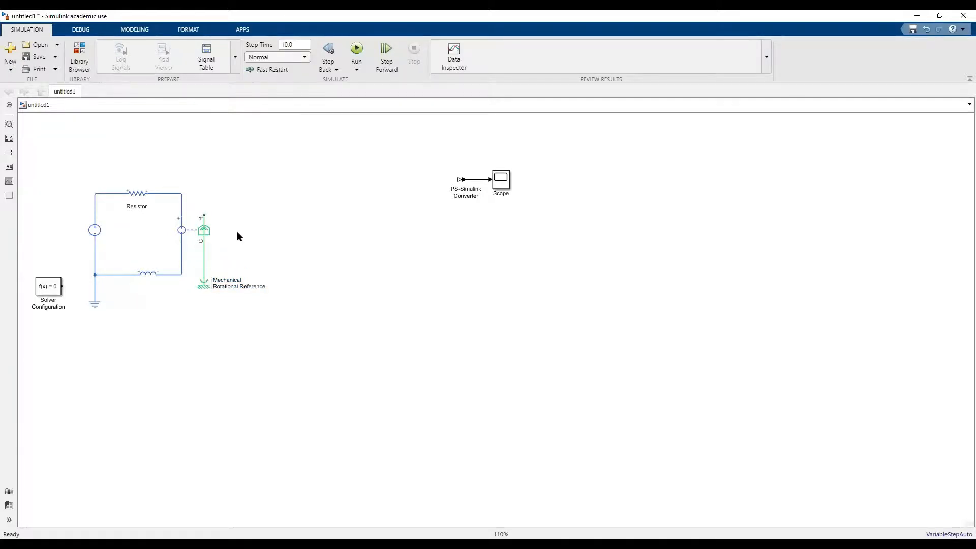
# Insert a Foundation Library Inertia block above and beside the electromechanical converter and connect it to the converter's R port.
pyautogui.doubleClick(237, 232)
pyautogui.write('inertia')
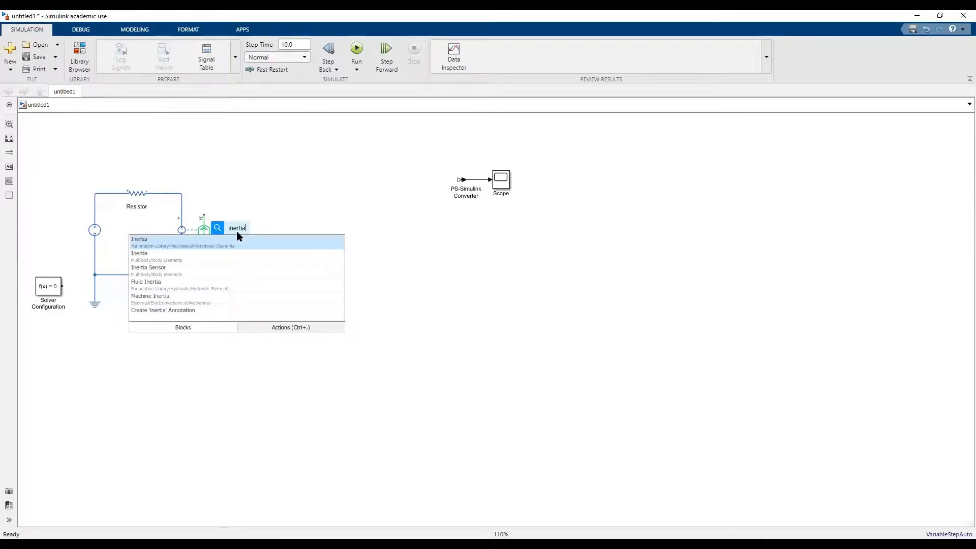
pyautogui.press('Return')
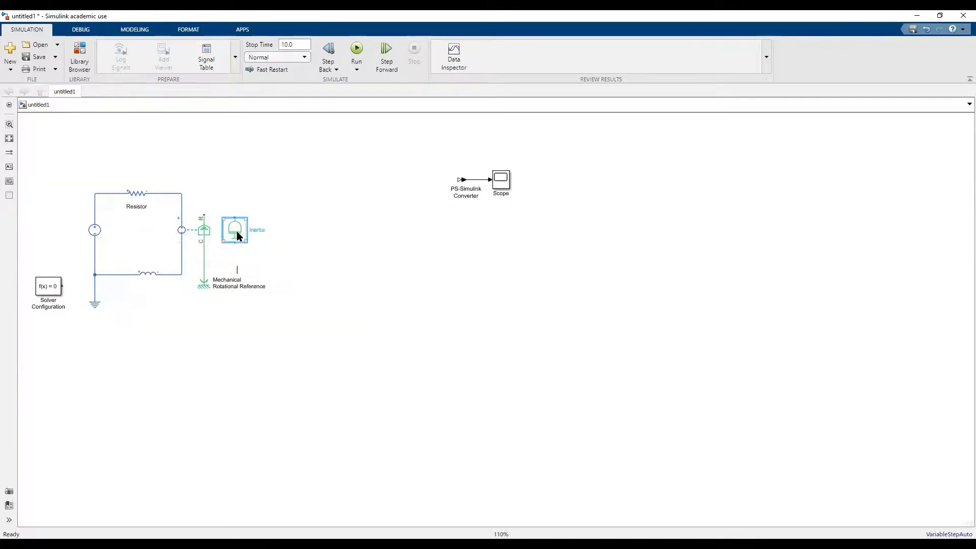
pyautogui.moveTo(234, 217)
pyautogui.mouseDown()
pyautogui.moveTo(236, 187)
pyautogui.moveTo(218, 185)
pyautogui.moveTo(234, 185)
pyautogui.mouseUp()
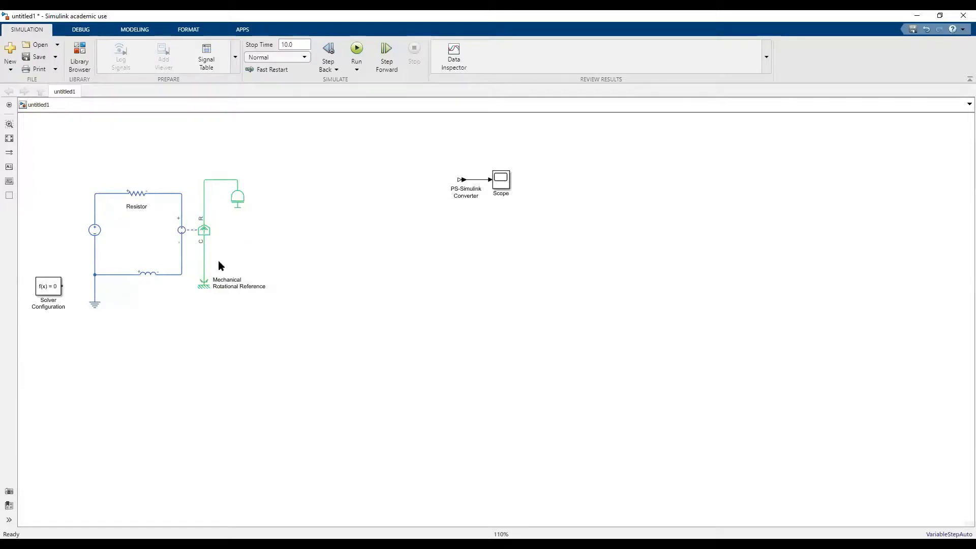
# Insert a Rotational Damper below the inertia and rotate it clockwise.
pyautogui.doubleClick(258, 249)
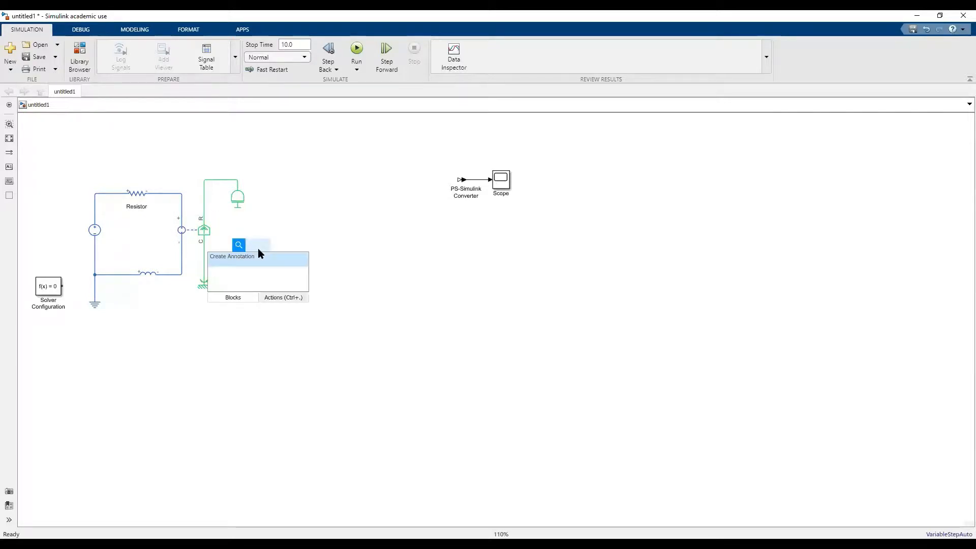
pyautogui.write('damper')
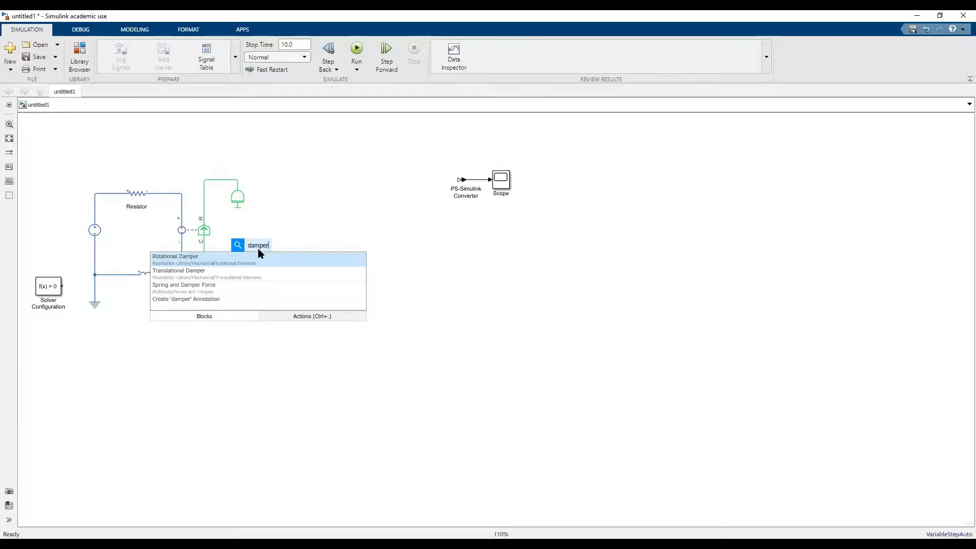
pyautogui.click(245, 259)
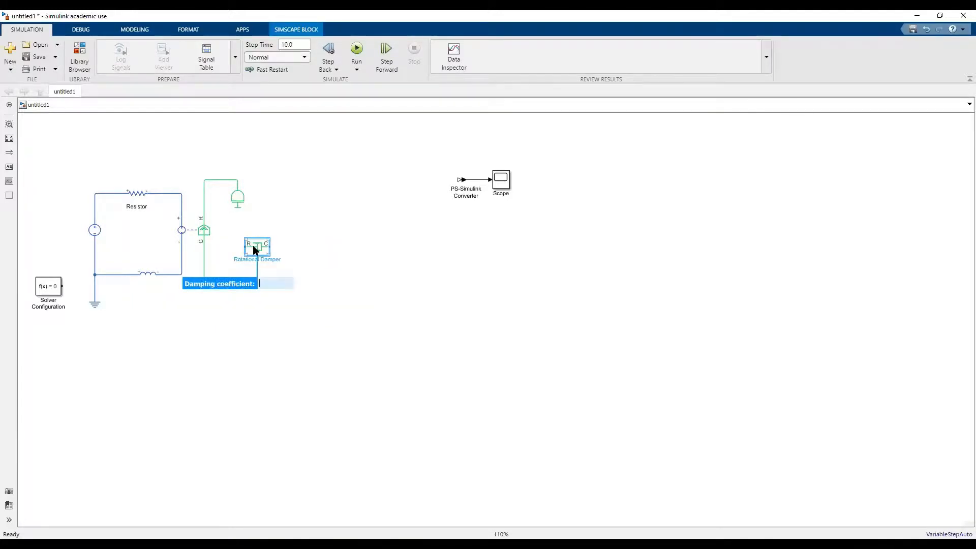
pyautogui.rightClick(253, 245)
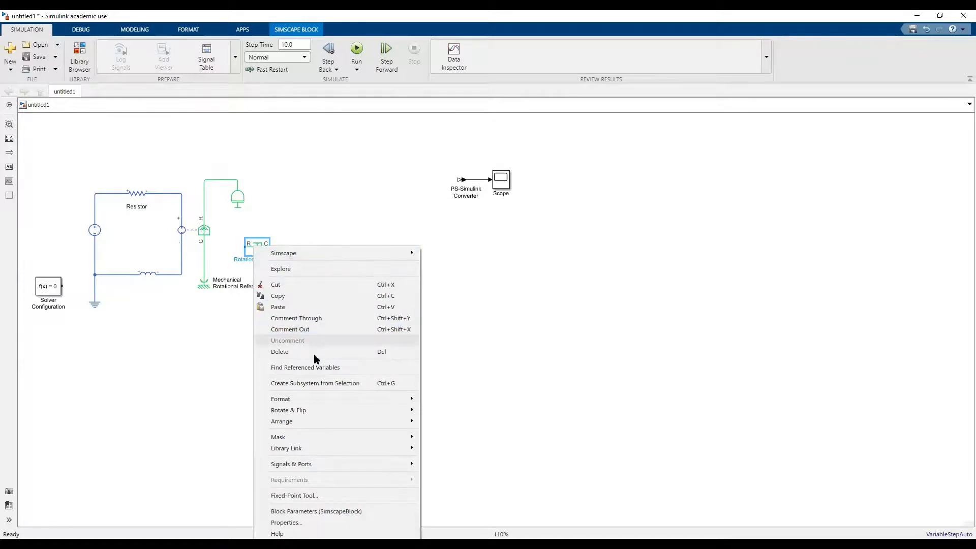
pyautogui.moveTo(356, 409)
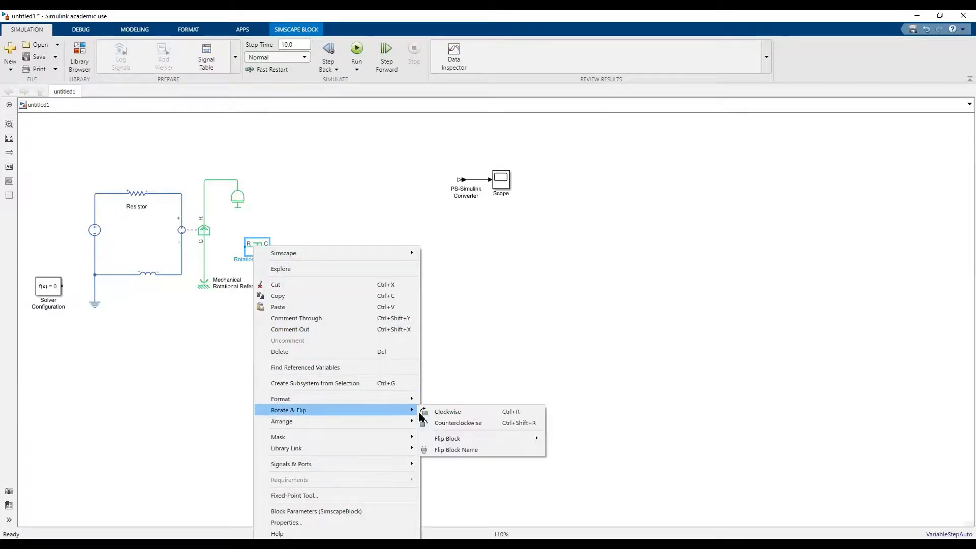
pyautogui.click(448, 412)
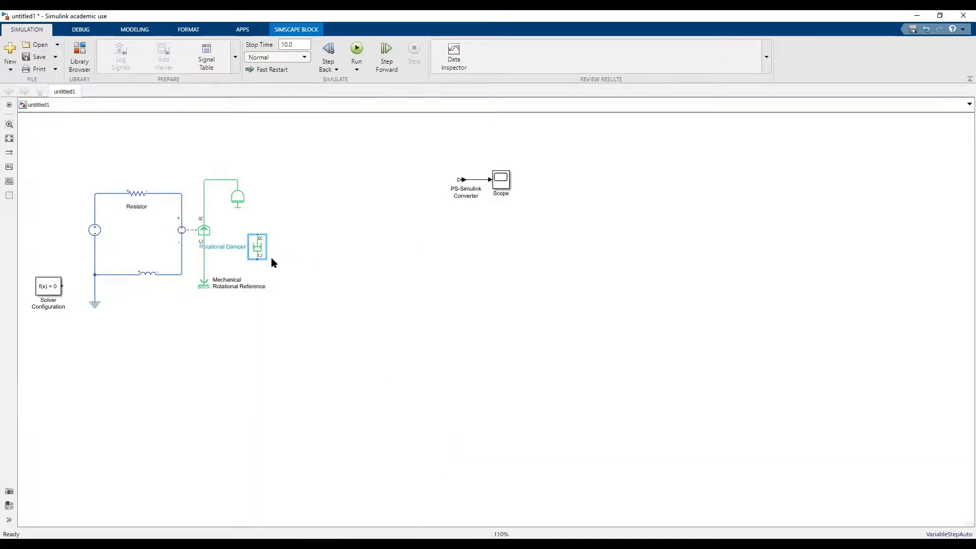
# Wire the Rotational Damper's C port to the mechanical reference line and its R port to the converter's R line.
pyautogui.moveTo(258, 260); pyautogui.dragTo(204, 258)
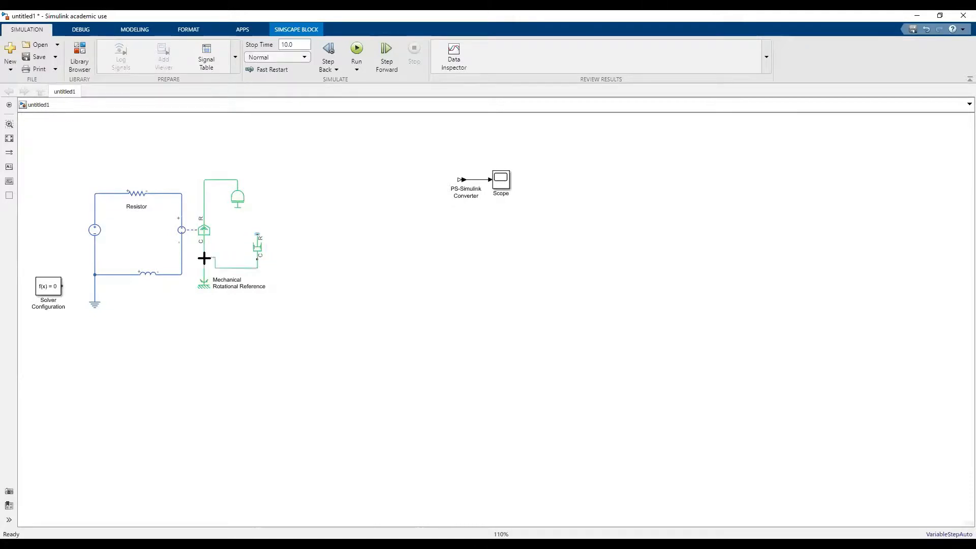
pyautogui.moveTo(255, 235); pyautogui.dragTo(208, 214)
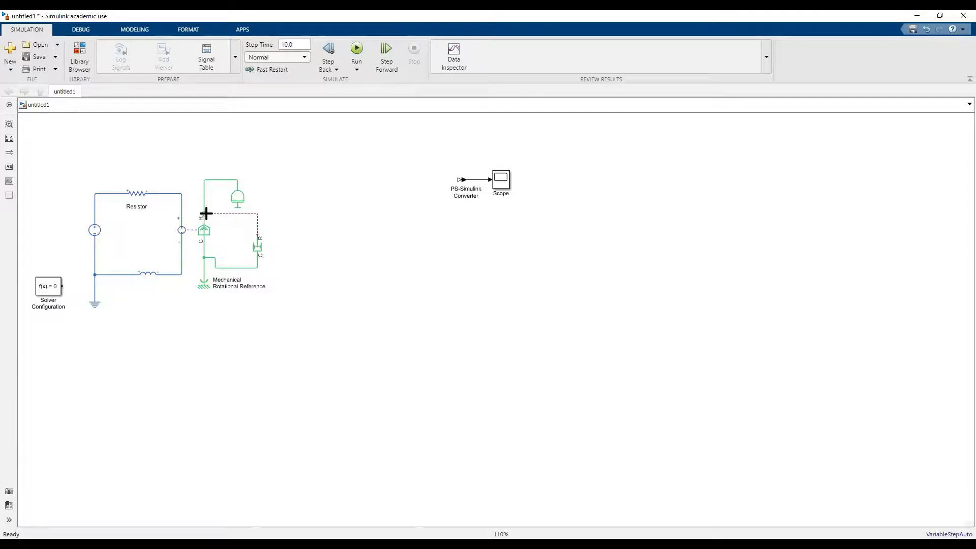
pyautogui.moveTo(207, 214)
pyautogui.mouseDown()
pyautogui.moveTo(258, 250)
pyautogui.moveTo(246, 269)
pyautogui.mouseUp()
pyautogui.click(244, 233)
pyautogui.moveTo(244, 213); pyautogui.dragTo(248, 216)
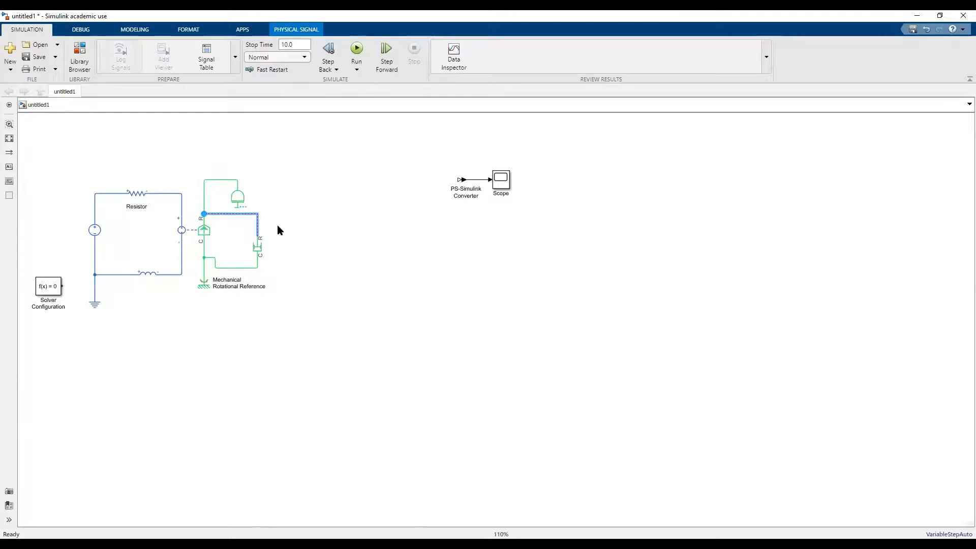
pyautogui.click(288, 206)
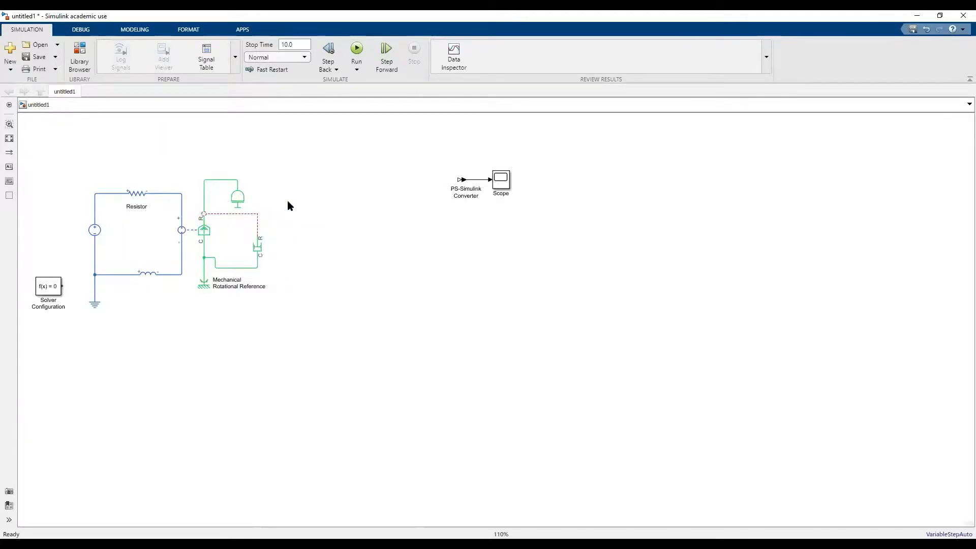
pyautogui.click(257, 235)
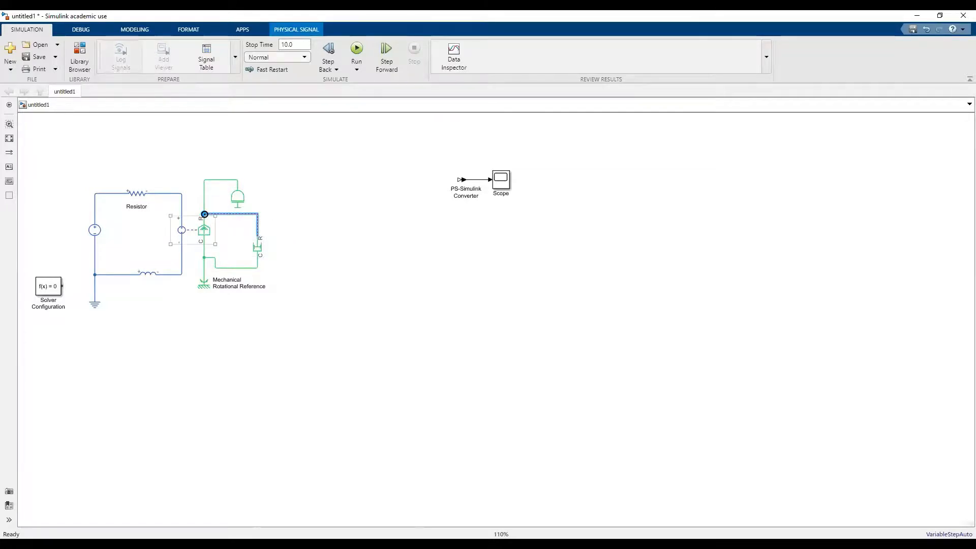
pyautogui.moveTo(205, 214); pyautogui.dragTo(207, 214)
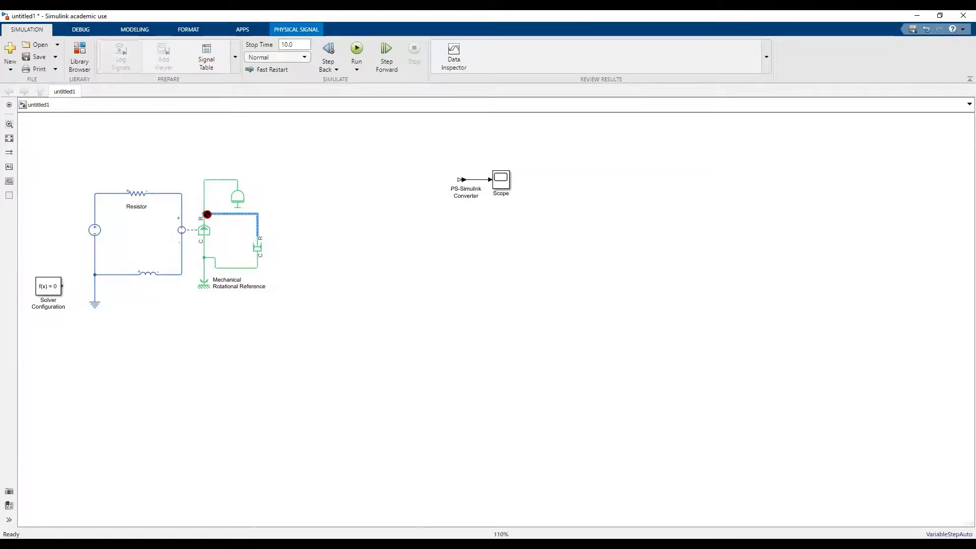
pyautogui.click(243, 236)
pyautogui.moveTo(208, 212); pyautogui.dragTo(203, 191)
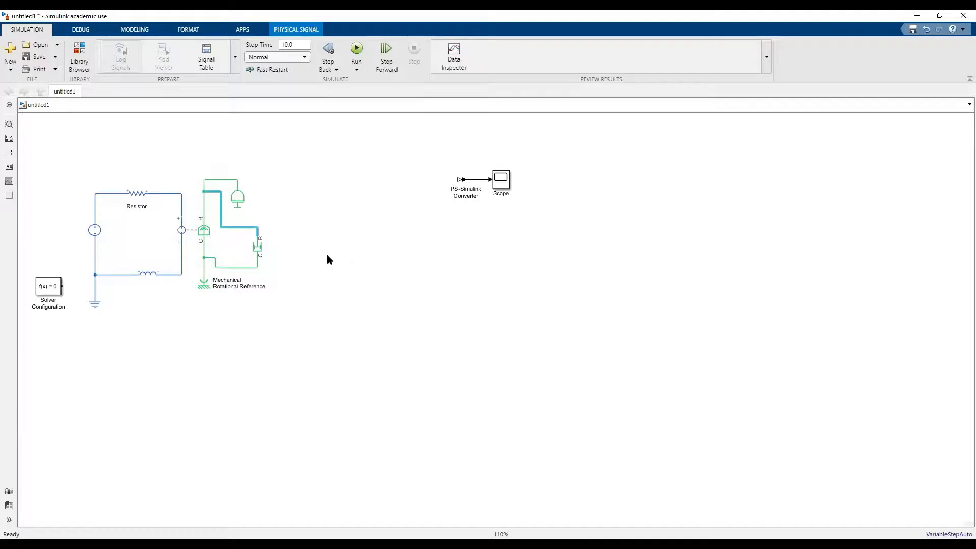
# Move the Inertia block up and away from the converter, and raise the Rotational Damper level with the converter to straighten the wiring.
pyautogui.click(243, 193)
pyautogui.moveTo(243, 193); pyautogui.dragTo(267, 169)
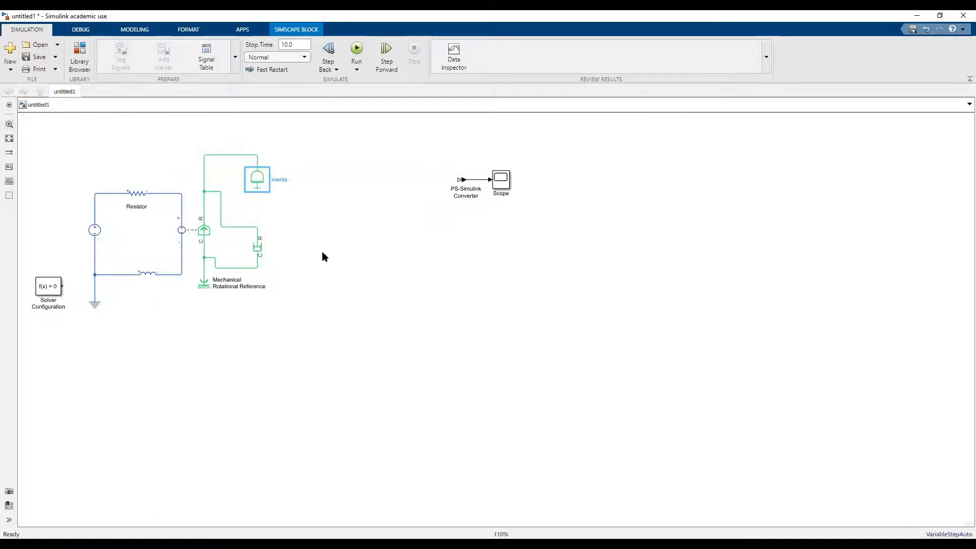
pyautogui.moveTo(261, 249); pyautogui.dragTo(268, 226)
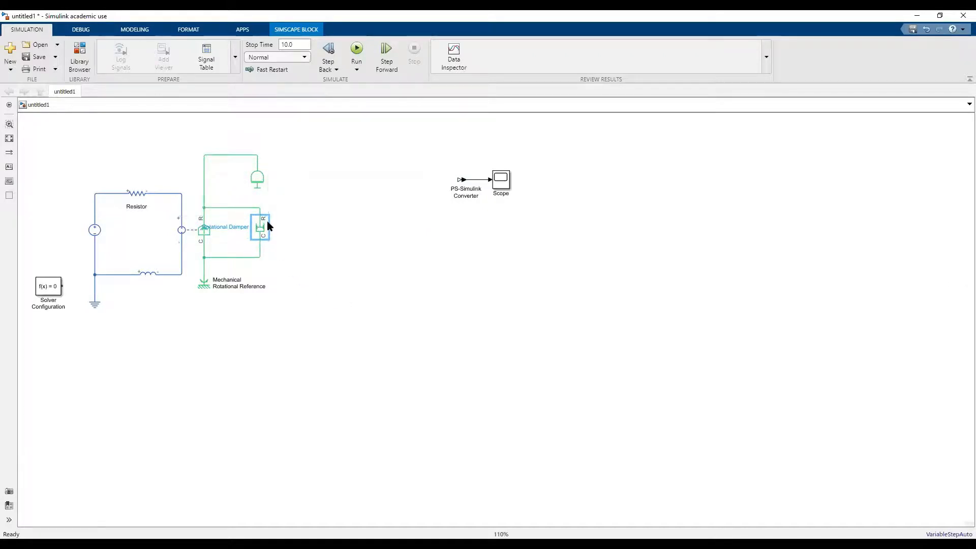
# Insert an Ideal Rotational Motion Sensor and place it beside the Rotational Damper.
pyautogui.doubleClick(350, 262)
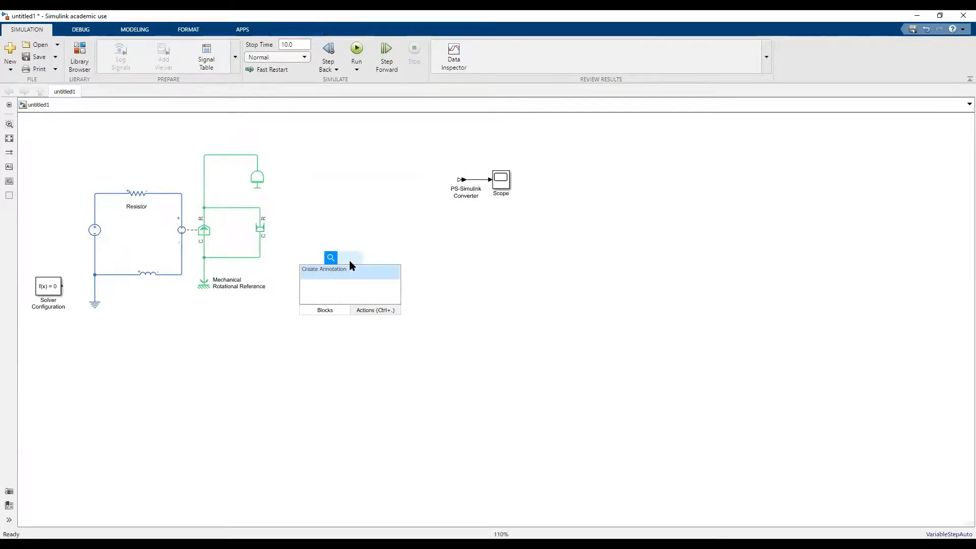
pyautogui.write('rotati')
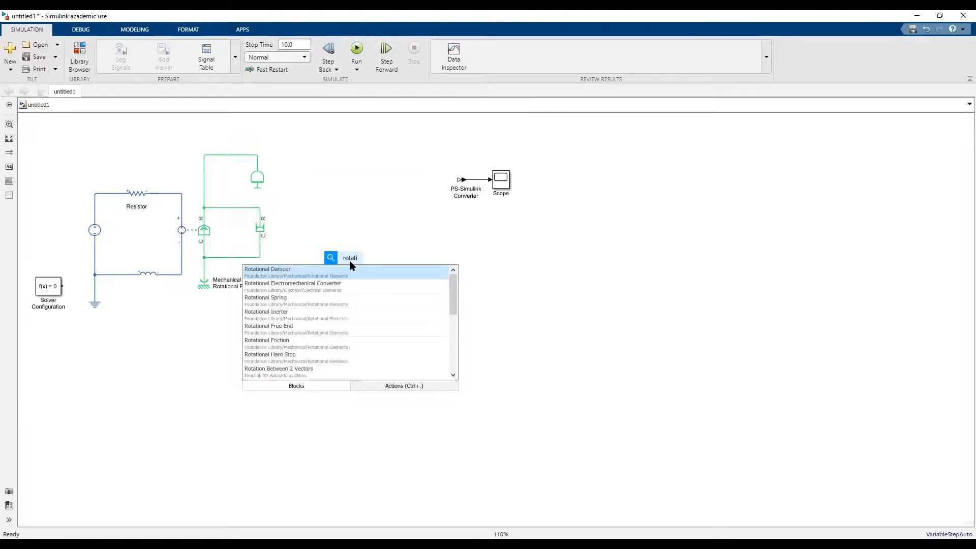
pyautogui.write('onal')
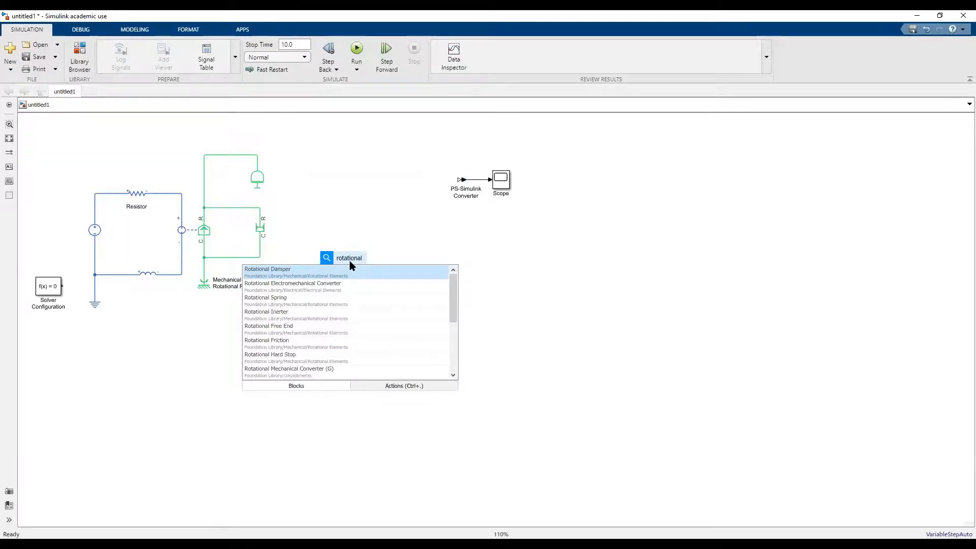
pyautogui.write(' s')
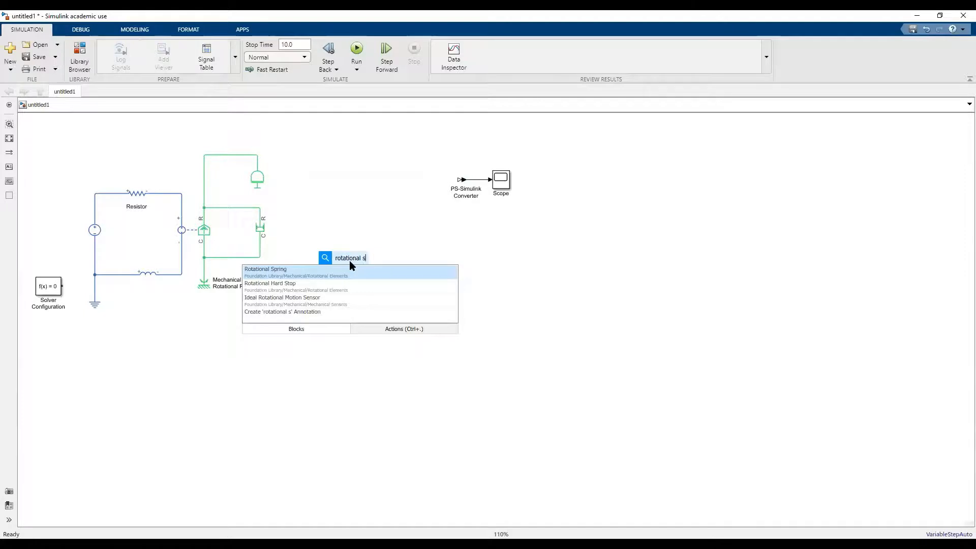
pyautogui.click(329, 296)
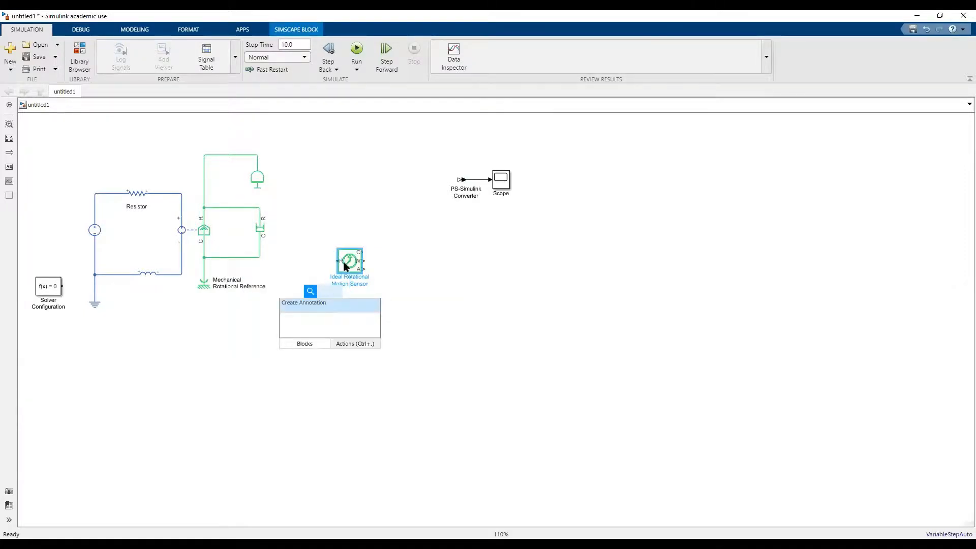
pyautogui.moveTo(343, 261); pyautogui.dragTo(315, 237)
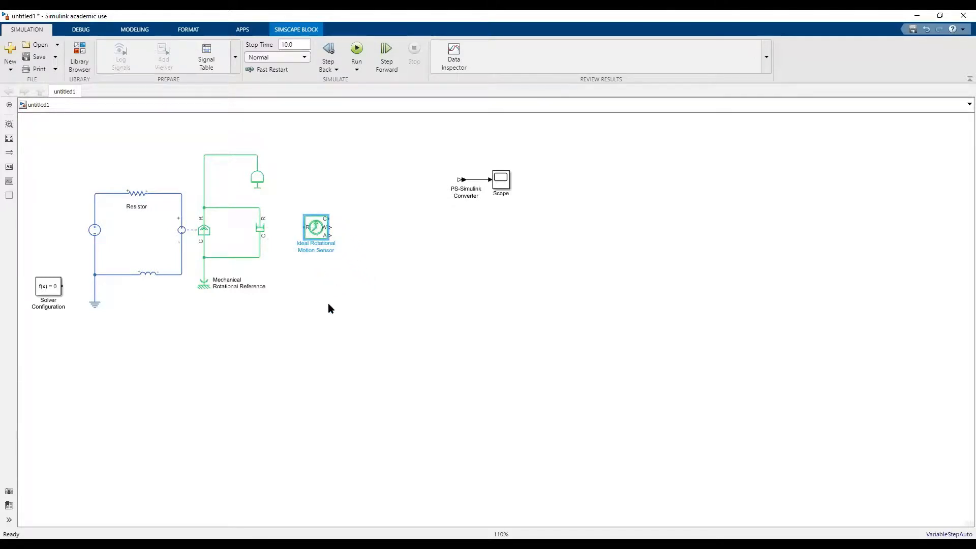
# Rotate the Ideal Rotational Motion Sensor clockwise and wire its R and C ports in parallel with the Rotational Damper.
pyautogui.rightClick(319, 234)
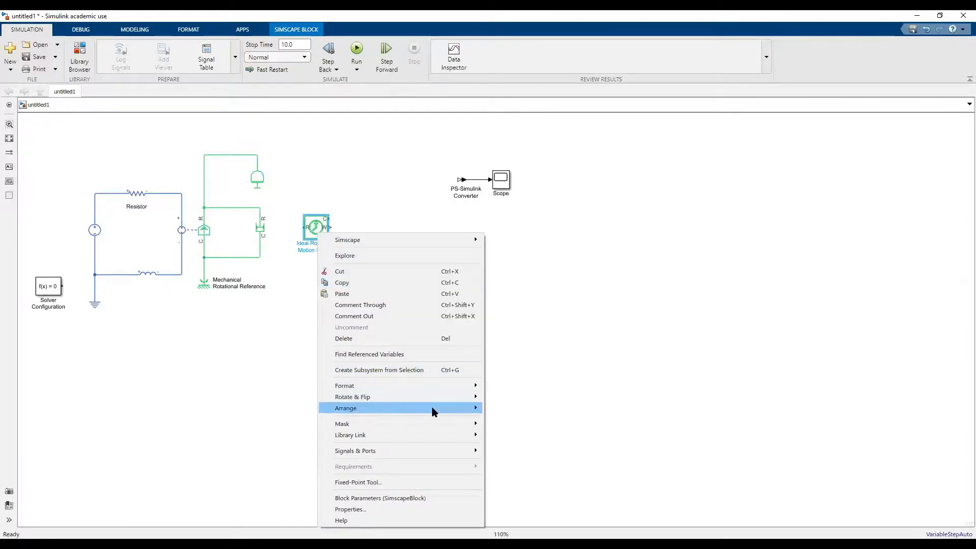
pyautogui.click(500, 398)
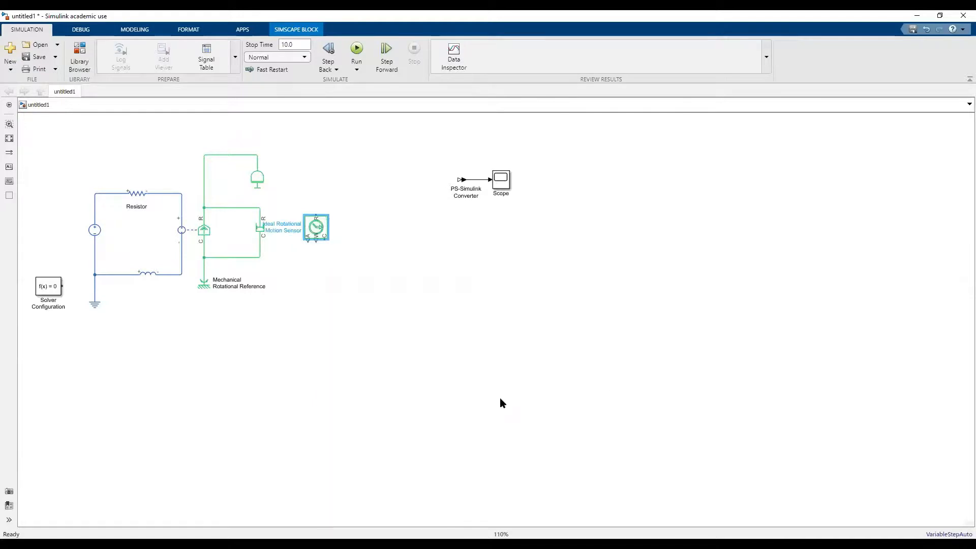
pyautogui.moveTo(312, 233); pyautogui.dragTo(262, 214)
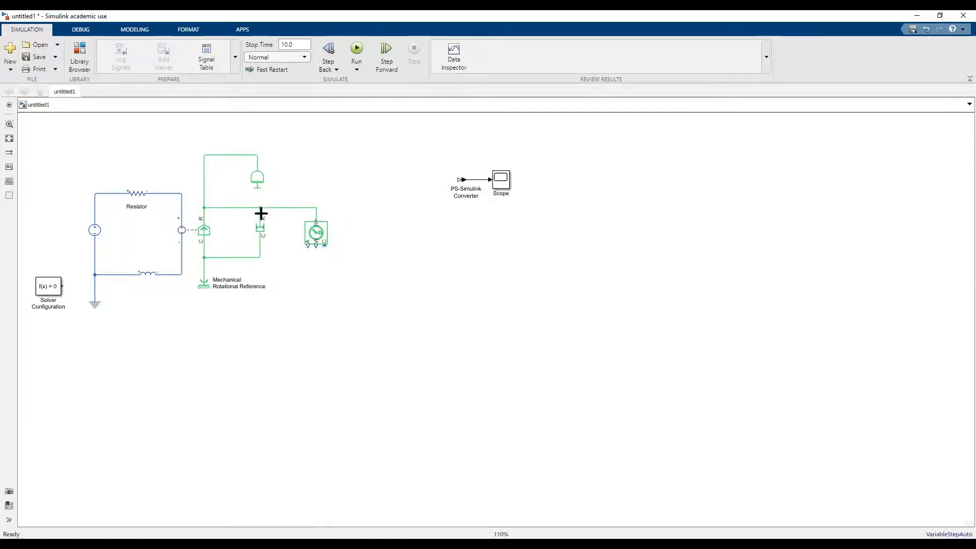
pyautogui.click(323, 246)
pyautogui.moveTo(323, 246); pyautogui.dragTo(259, 258)
pyautogui.click(312, 233)
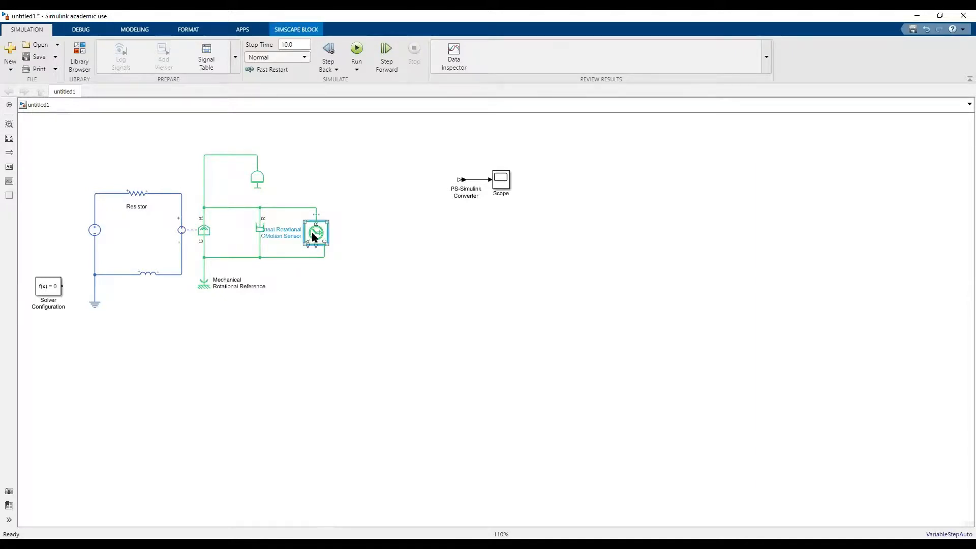
# Flip the Ideal Rotational Motion Sensor left-right.
pyautogui.rightClick(314, 235)
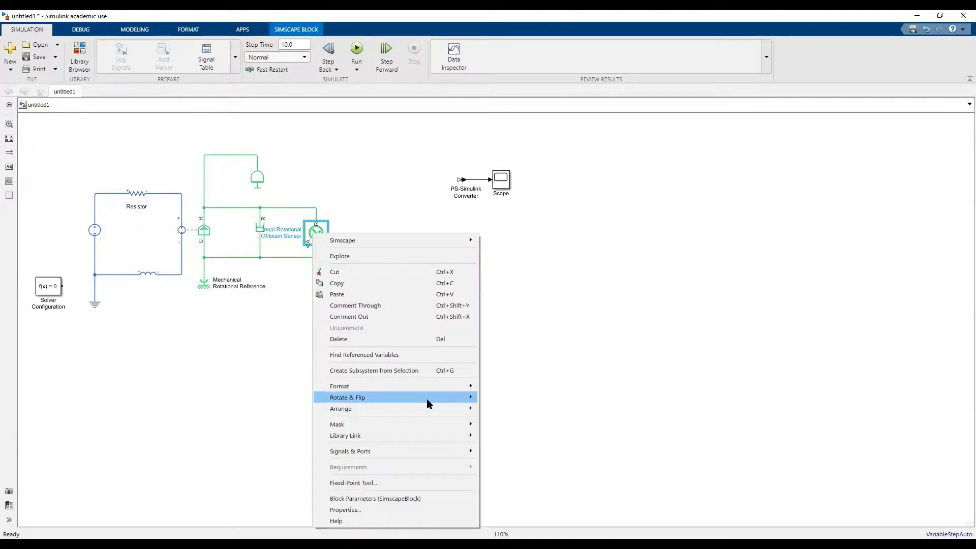
pyautogui.moveTo(427, 403)
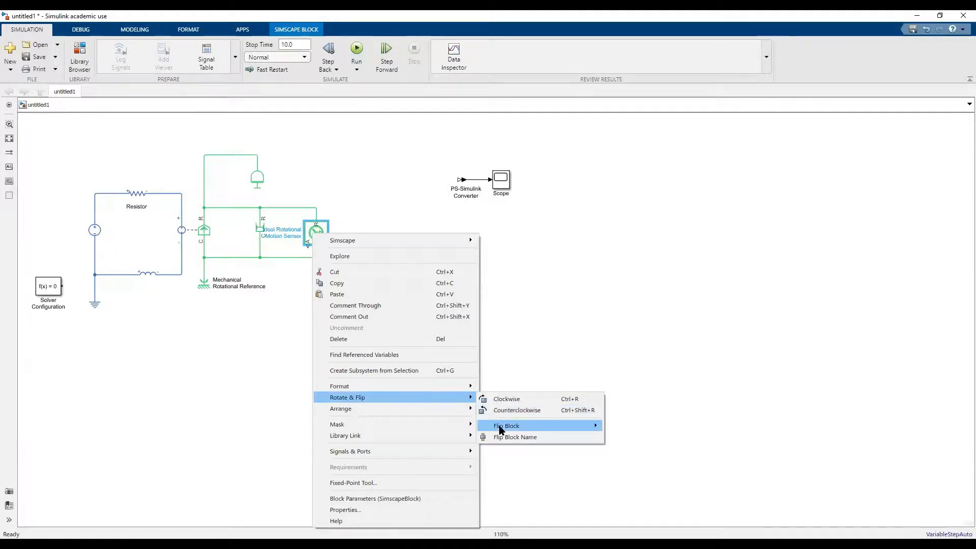
pyautogui.moveTo(501, 430)
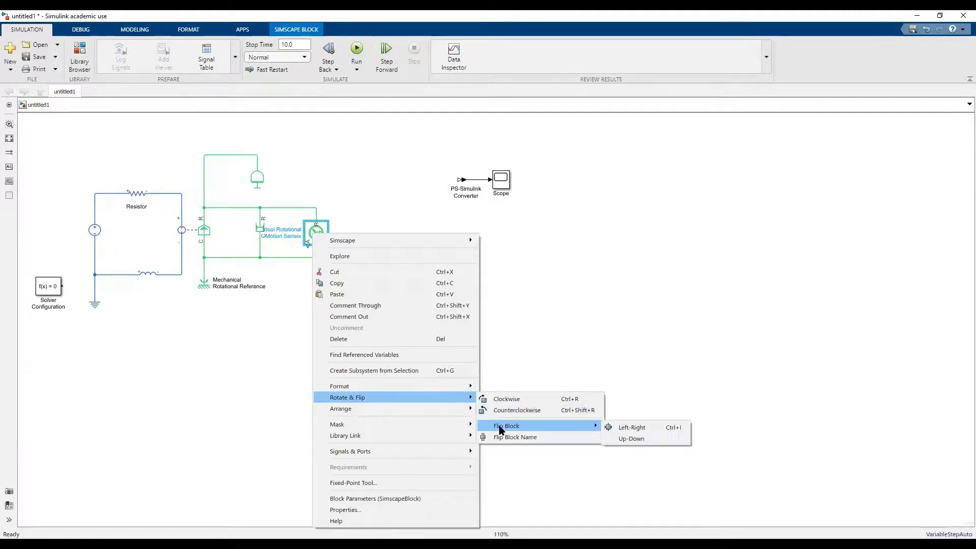
pyautogui.click(609, 430)
pyautogui.click(478, 322)
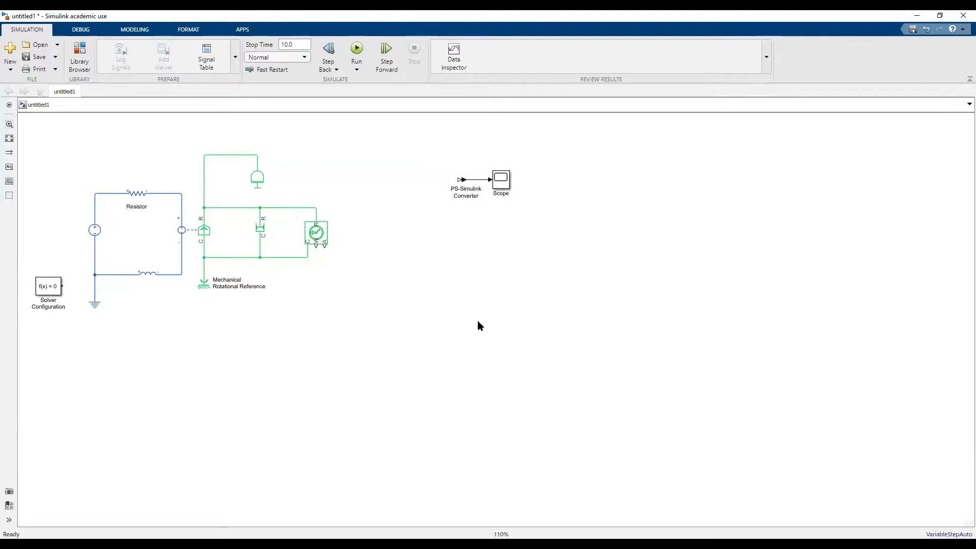
# Wire the motion sensor's W port to the PS-Simulink Converter and set the converter's output signal unit to rpm.
pyautogui.click(314, 244)
pyautogui.moveTo(315, 247); pyautogui.dragTo(461, 186)
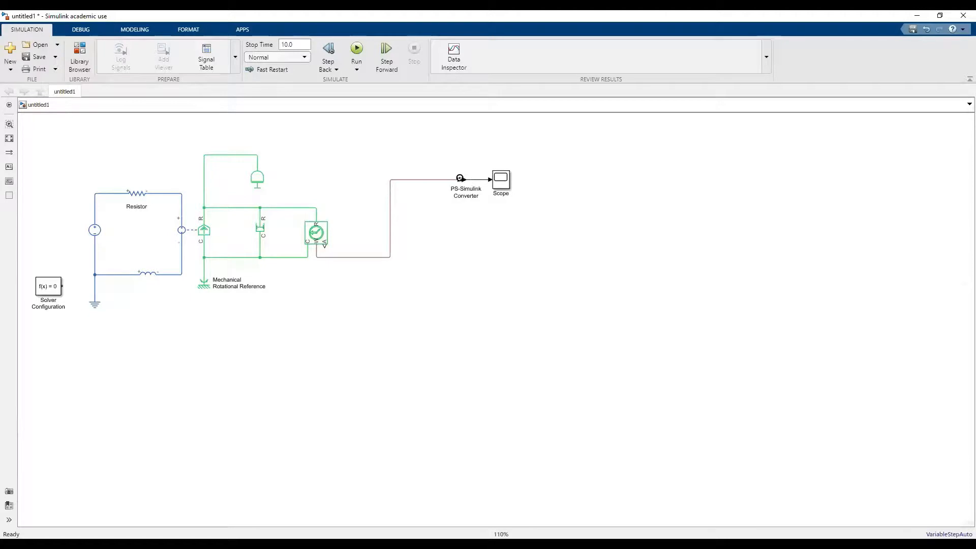
pyautogui.click(471, 185)
pyautogui.click(472, 185)
pyautogui.doubleClick(472, 185)
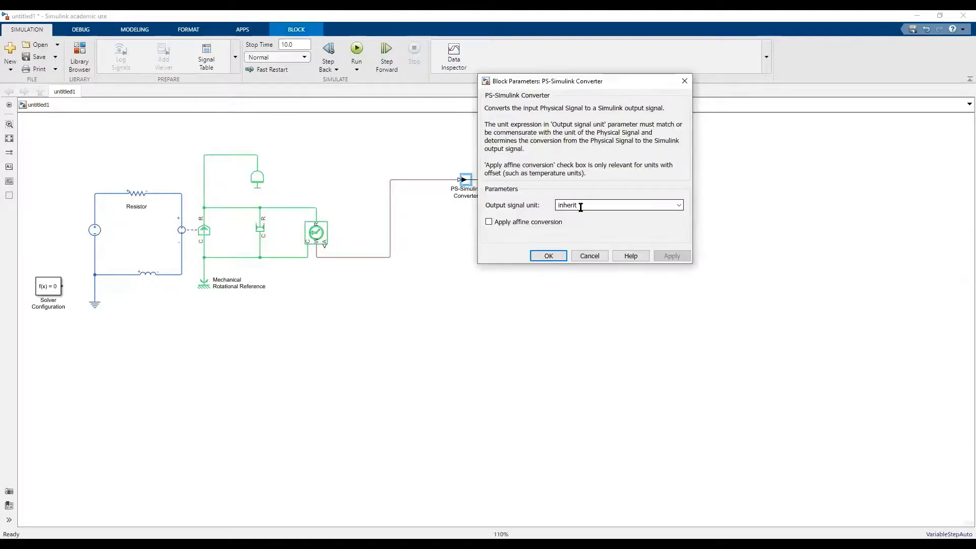
pyautogui.doubleClick(581, 206)
pyautogui.write('rpm')
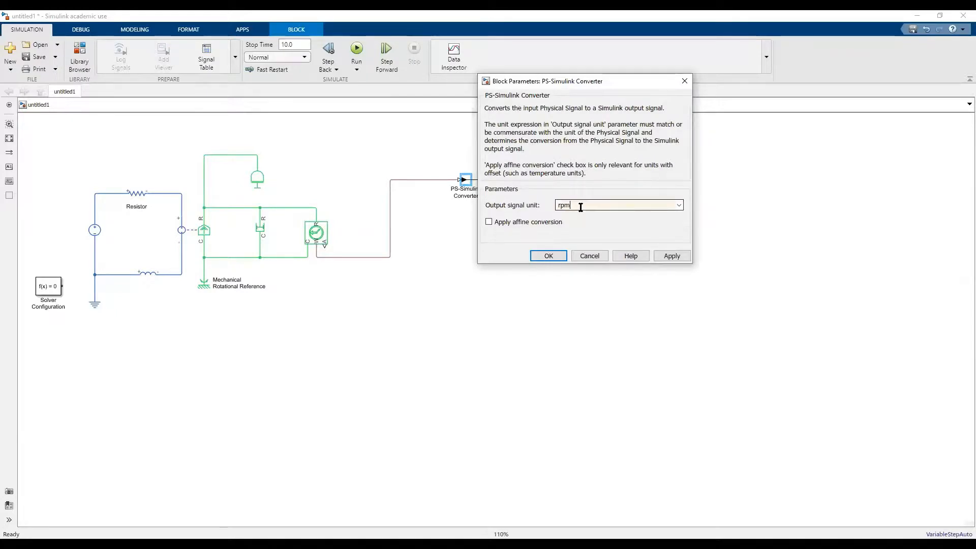
pyautogui.click(553, 257)
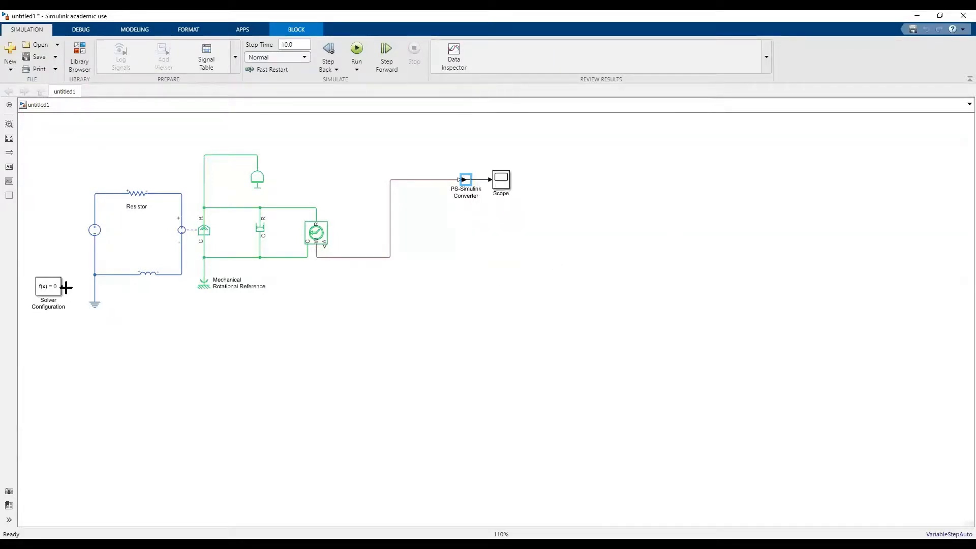
# Connect the Solver Configuration block to the electrical ground line, run the simulation and open the Scope.
pyautogui.moveTo(65, 288); pyautogui.dragTo(92, 277)
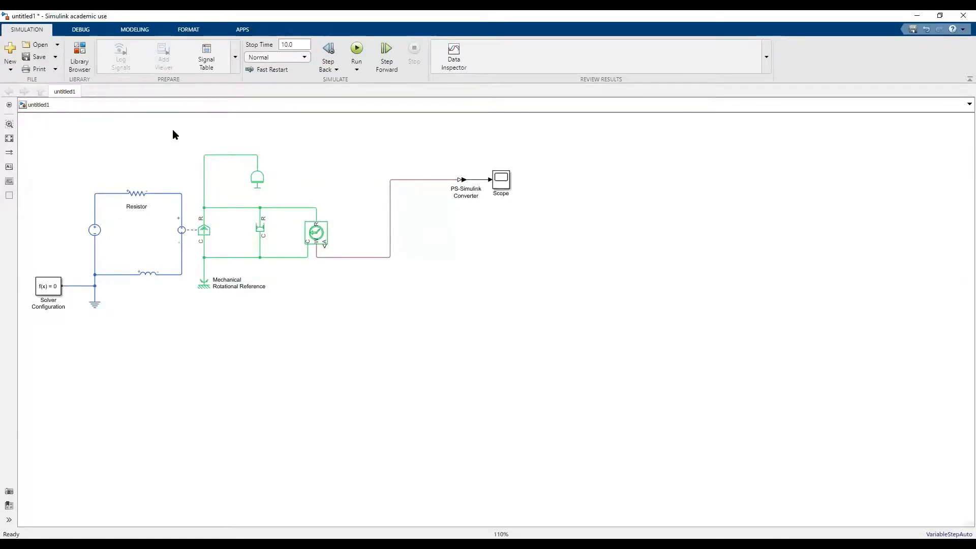
pyautogui.click(357, 50)
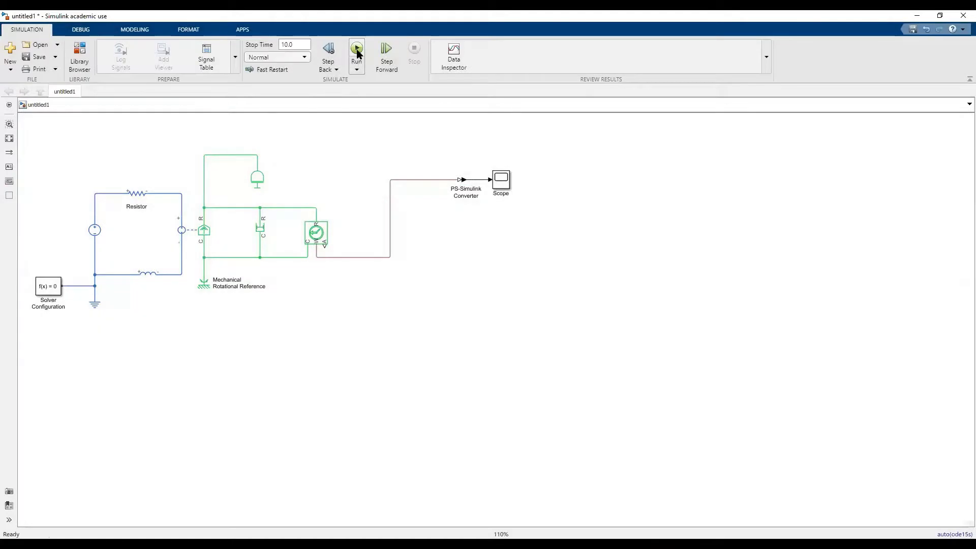
pyautogui.click(501, 179)
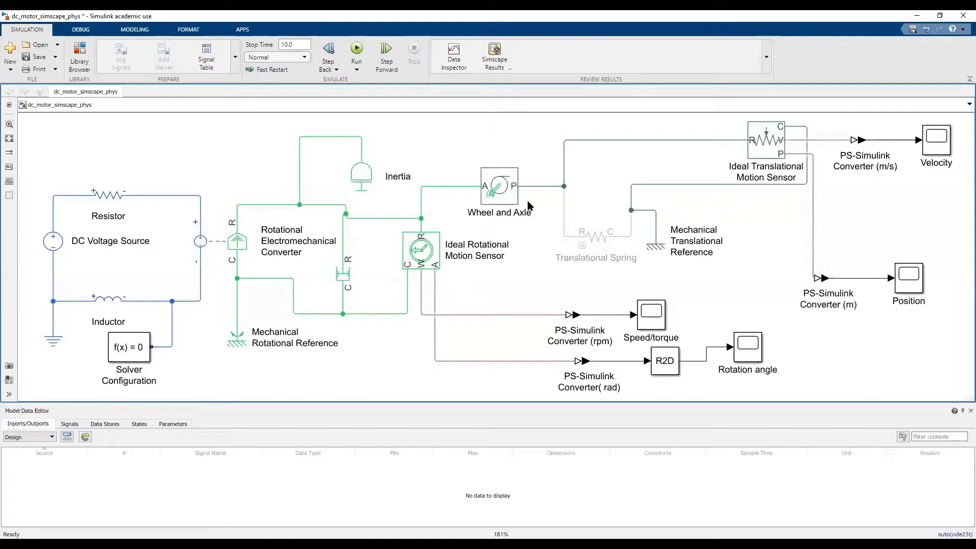
# Uncomment the Translational Spring in the dc_motor_simscape_phys model and examine the Wheel and Axle block.
pyautogui.click(599, 244)
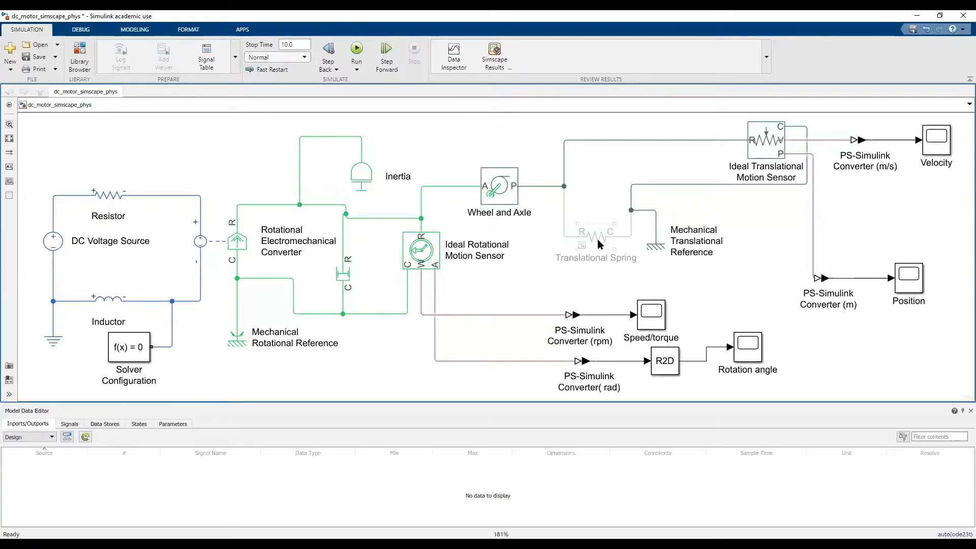
pyautogui.rightClick(599, 241)
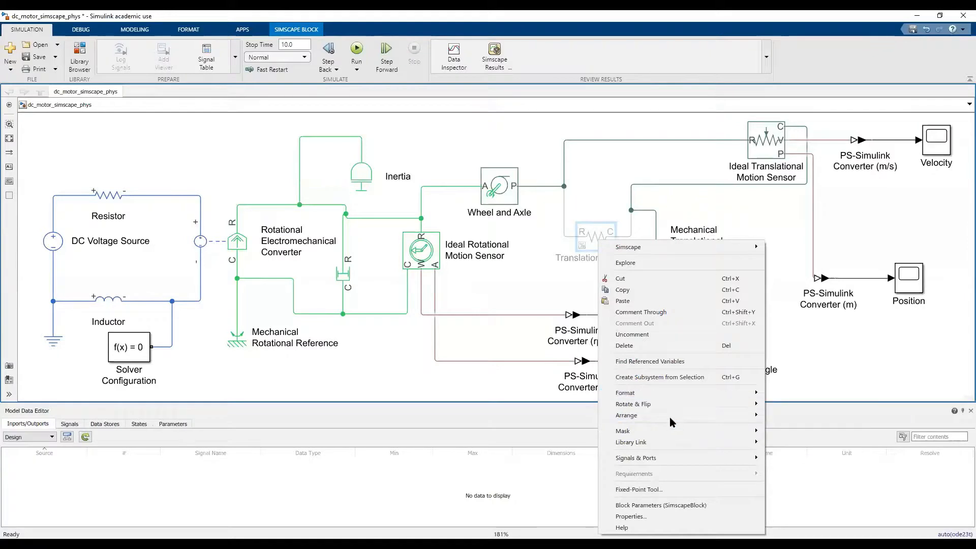
pyautogui.click(670, 334)
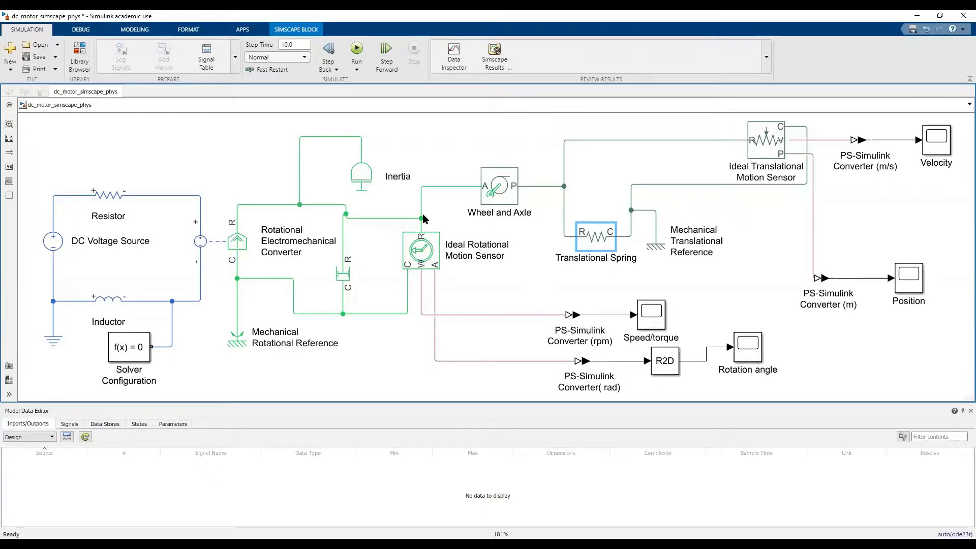
pyautogui.click(507, 203)
pyautogui.doubleClick(515, 183)
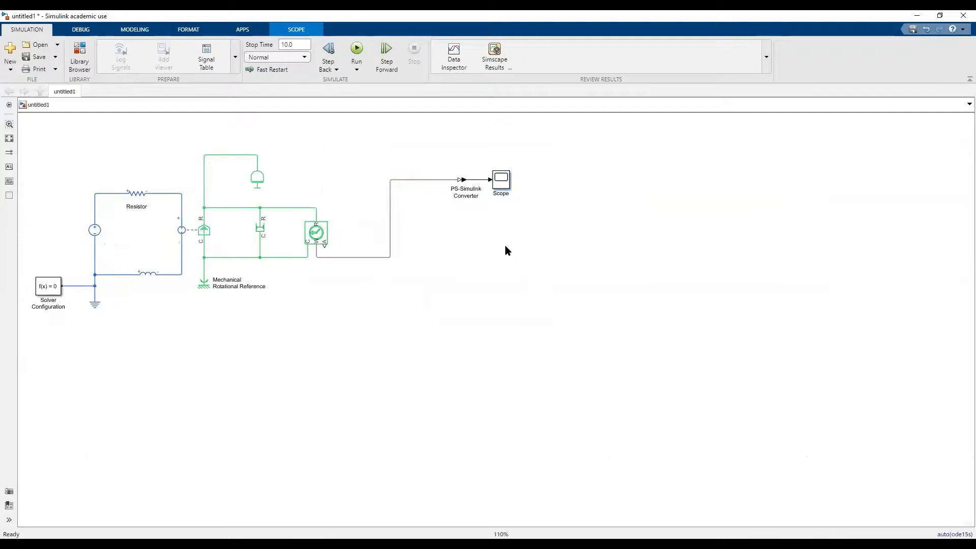
# Add a Wheel and Axle block to the untitled1 model in the free space below the Scope.
pyautogui.doubleClick(505, 245)
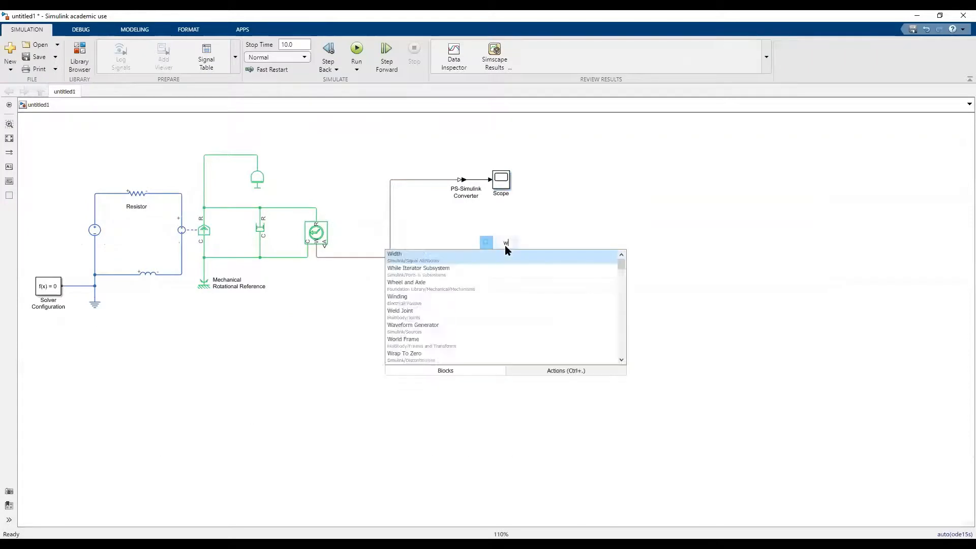
pyautogui.write('wh')
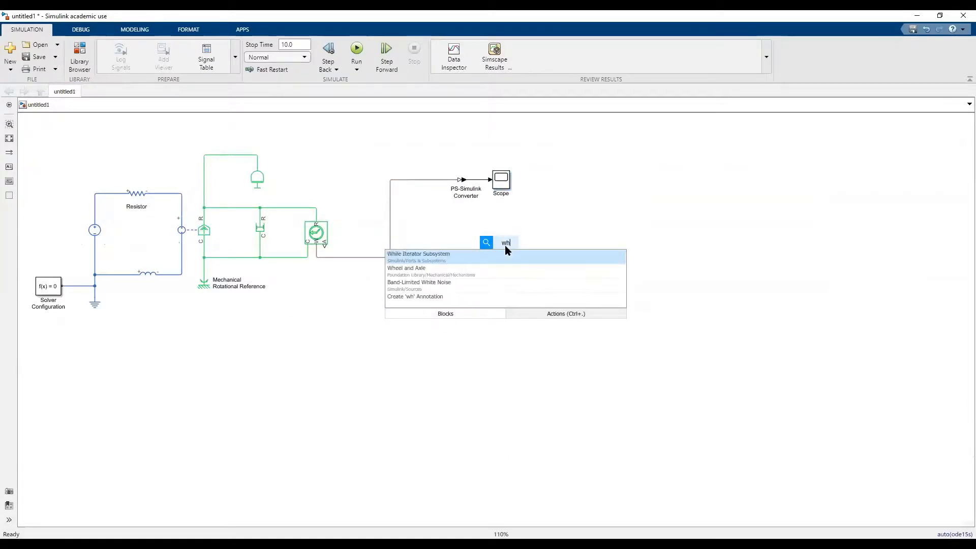
pyautogui.write('eel')
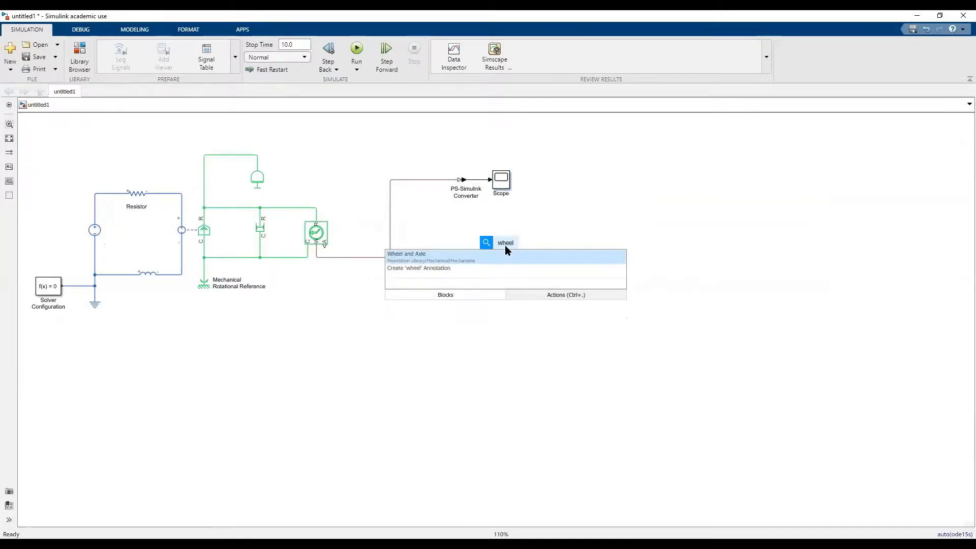
pyautogui.write(' and axle')
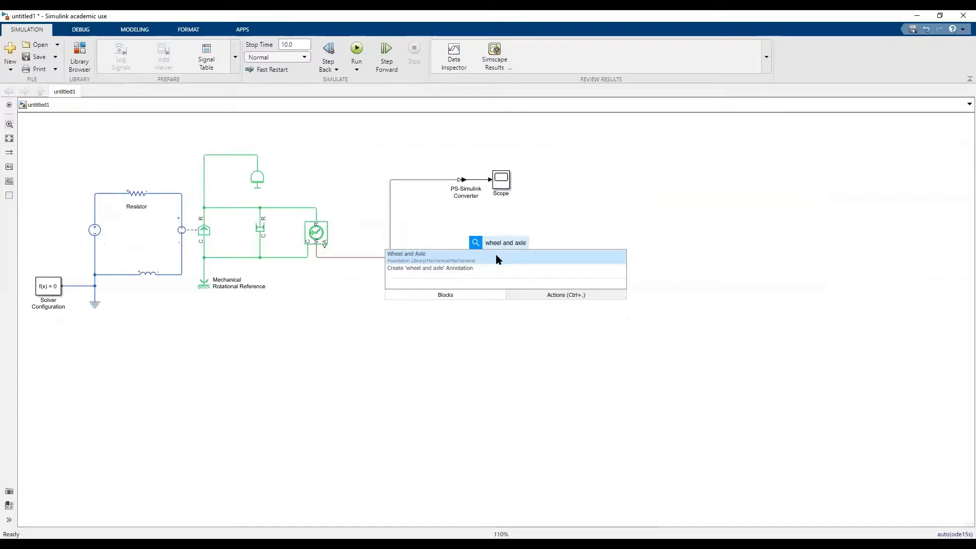
pyautogui.click(498, 258)
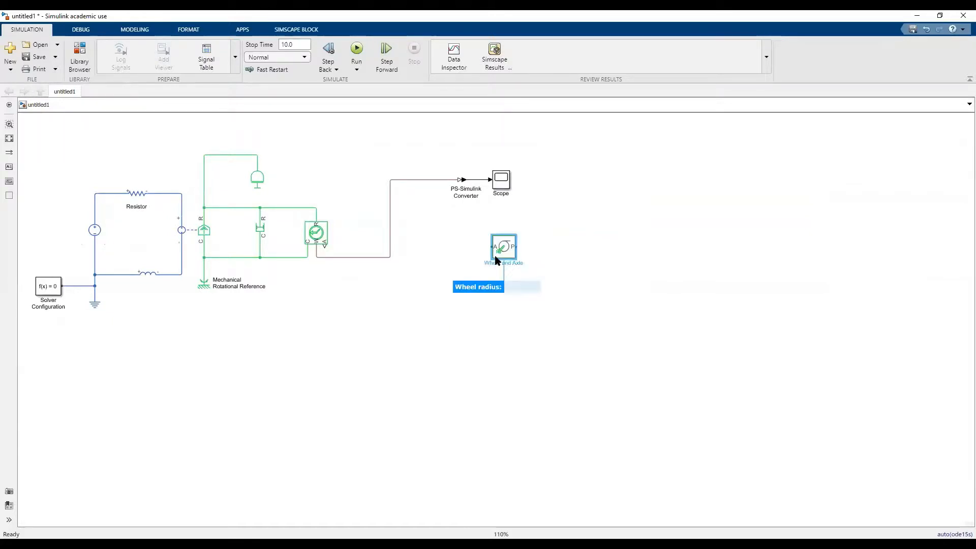
# Check the Wheel and Axle parameters, move the block above the motion sensor and connect its A port to the sensor's R line.
pyautogui.doubleClick(497, 257)
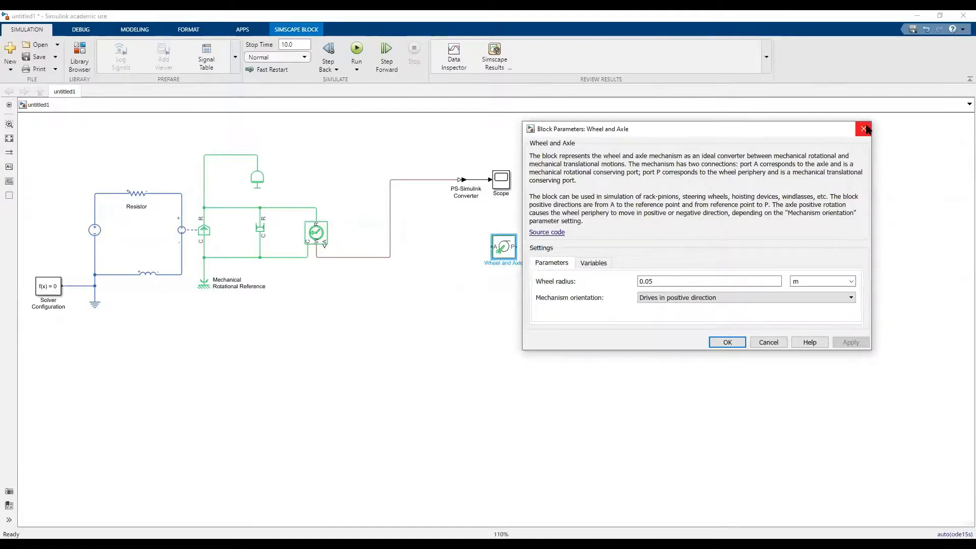
pyautogui.click(864, 129)
pyautogui.moveTo(505, 246); pyautogui.dragTo(368, 168)
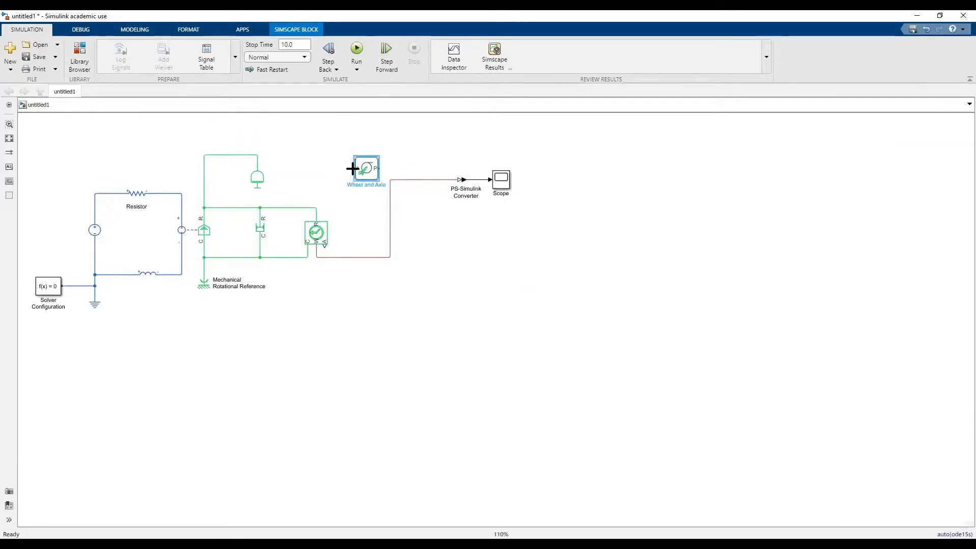
pyautogui.moveTo(353, 168)
pyautogui.mouseDown()
pyautogui.moveTo(293, 199)
pyautogui.moveTo(314, 207)
pyautogui.mouseUp()
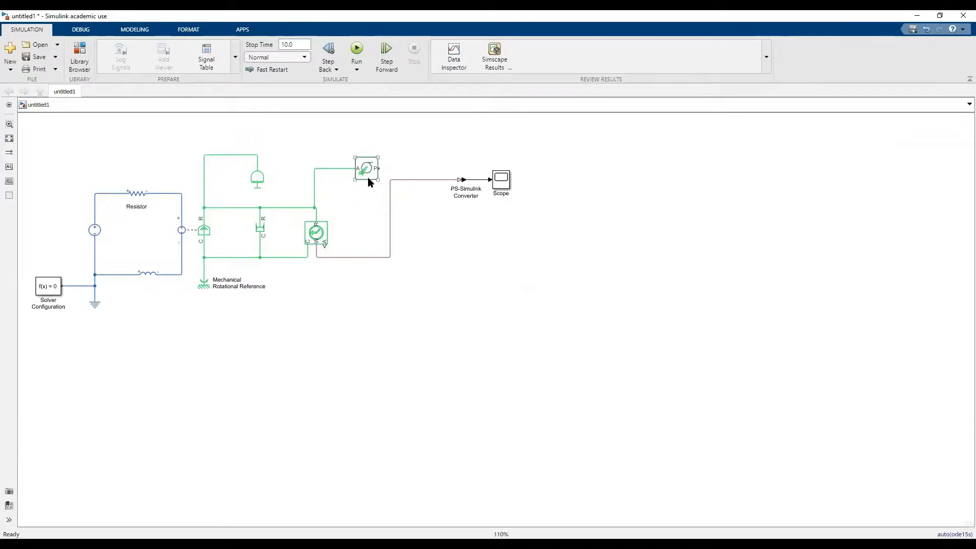
pyautogui.click(368, 177)
pyautogui.click(381, 176)
pyautogui.doubleClick(401, 158)
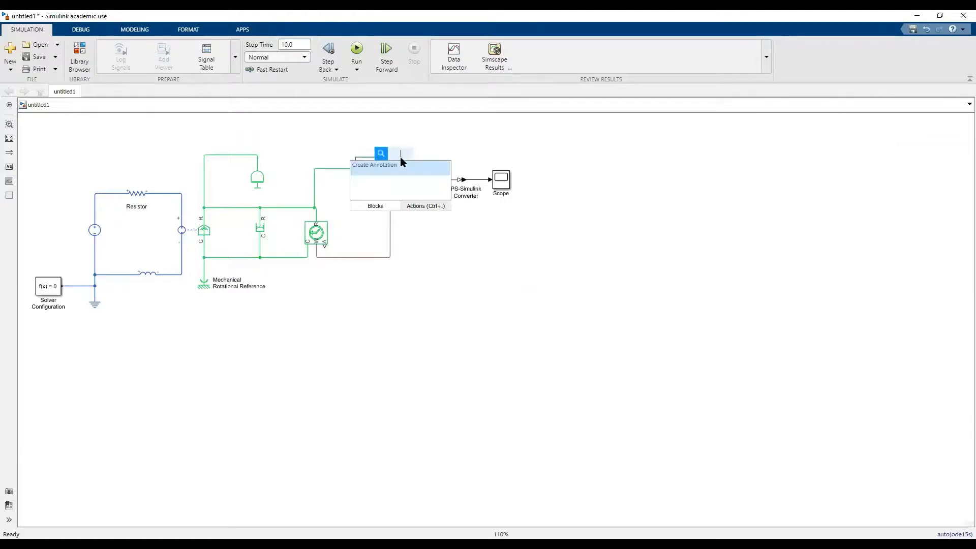
pyautogui.write('spring')
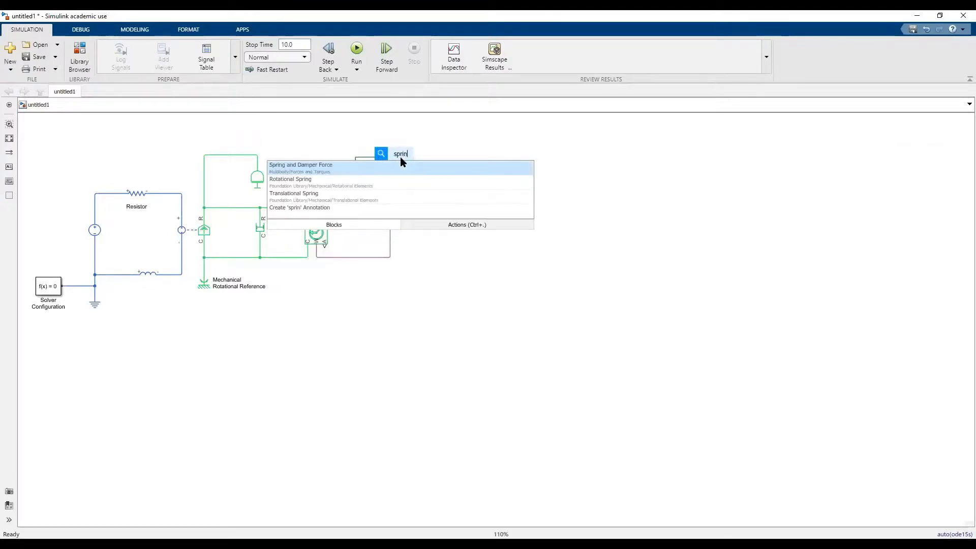
pyautogui.press('Return')
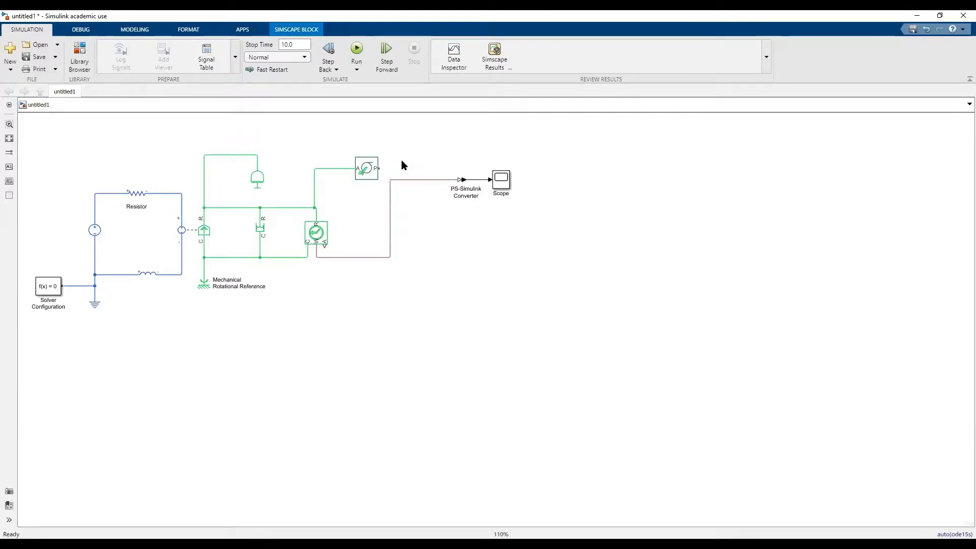
pyautogui.click(402, 161)
# Add a Translational Spring block and connect its R port to the Wheel and Axle's P port.
pyautogui.doubleClick(407, 152)
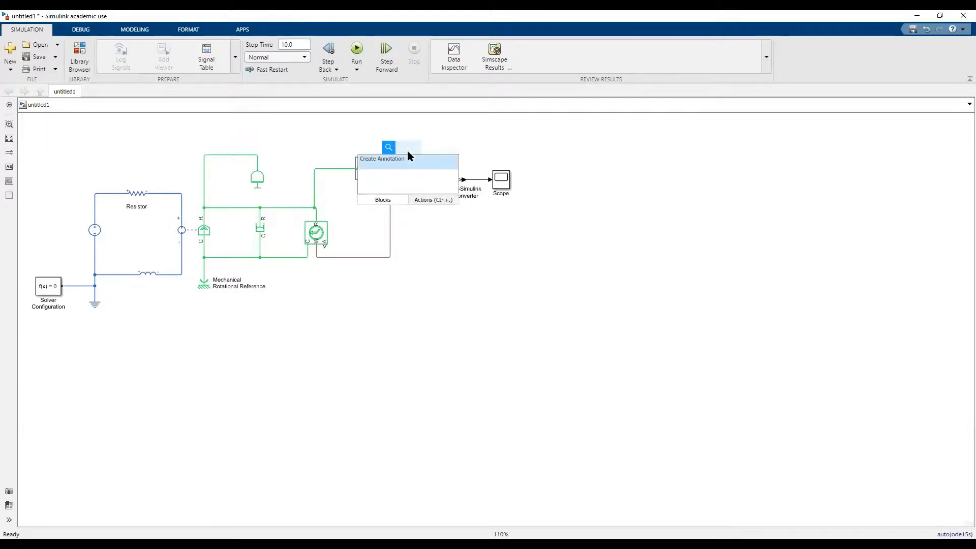
pyautogui.write('sp')
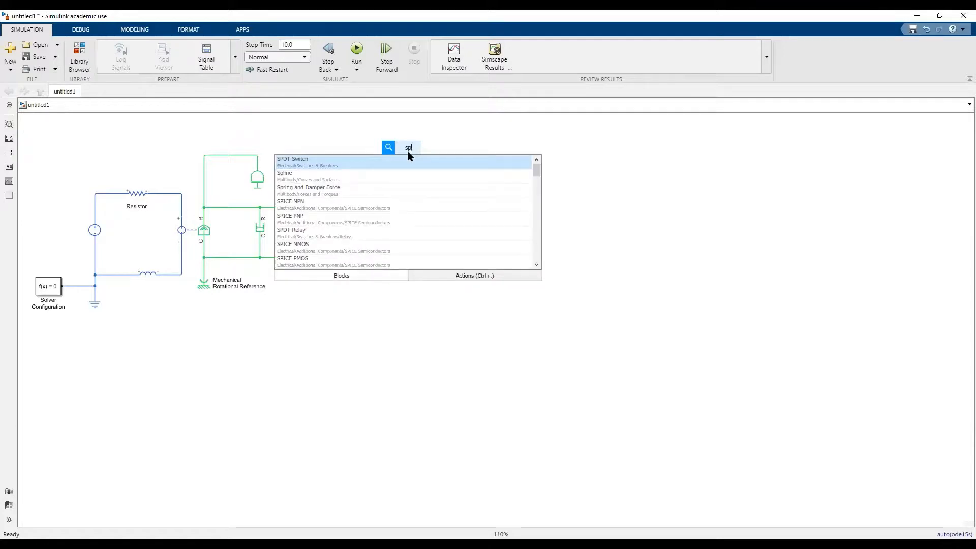
pyautogui.press('BackSpace')
pyautogui.press('BackSpace')
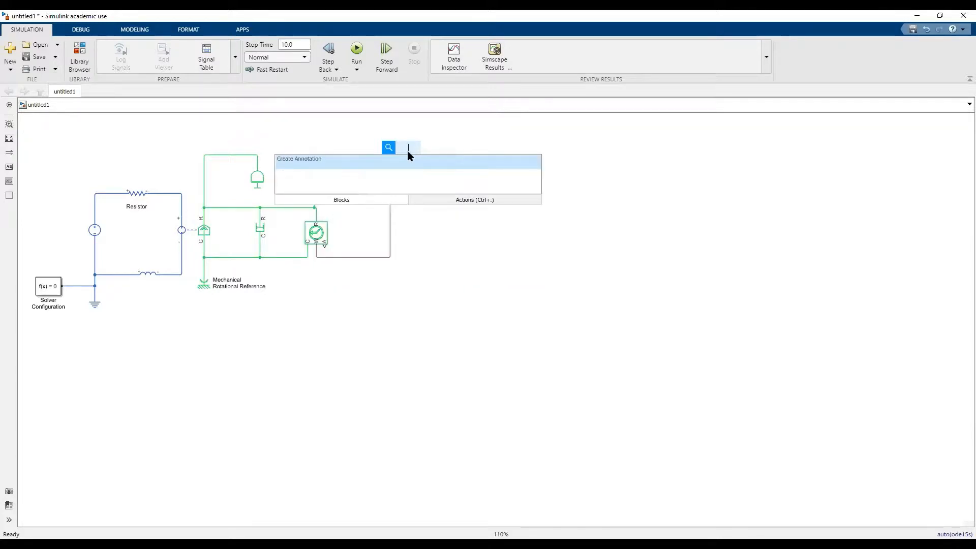
pyautogui.write('tra')
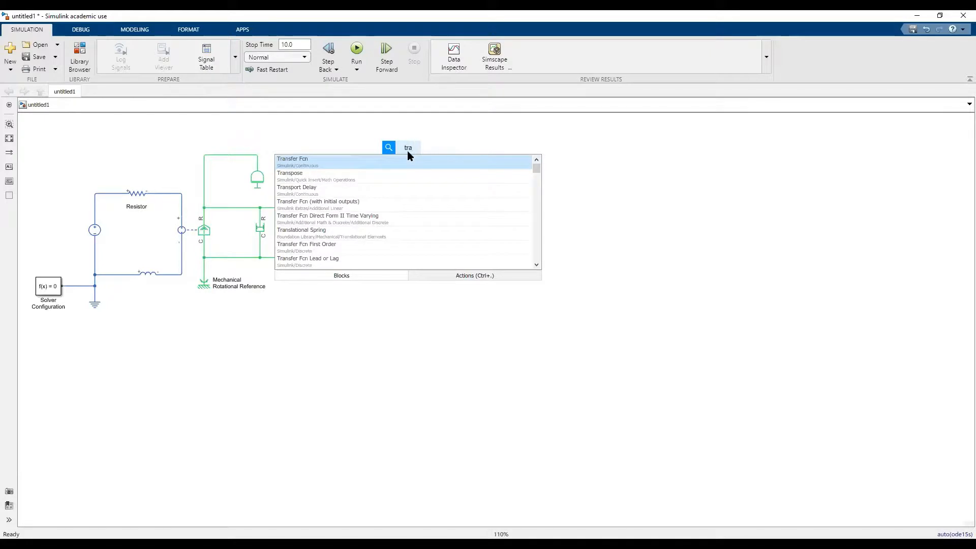
pyautogui.write('nsla')
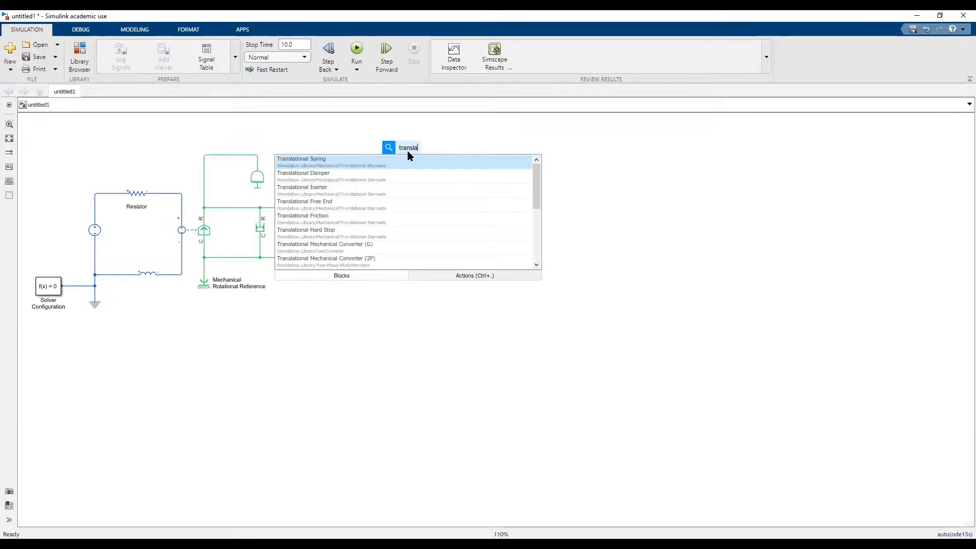
pyautogui.click(397, 161)
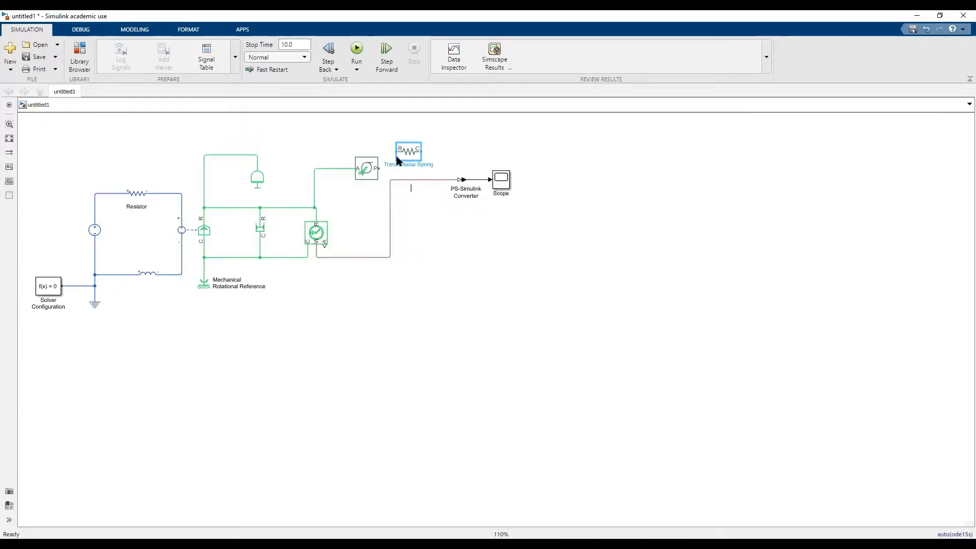
pyautogui.moveTo(393, 151); pyautogui.dragTo(379, 169)
# Add a Mechanical Translational Reference and connect it to the Translational Spring's C port.
pyautogui.doubleClick(451, 147)
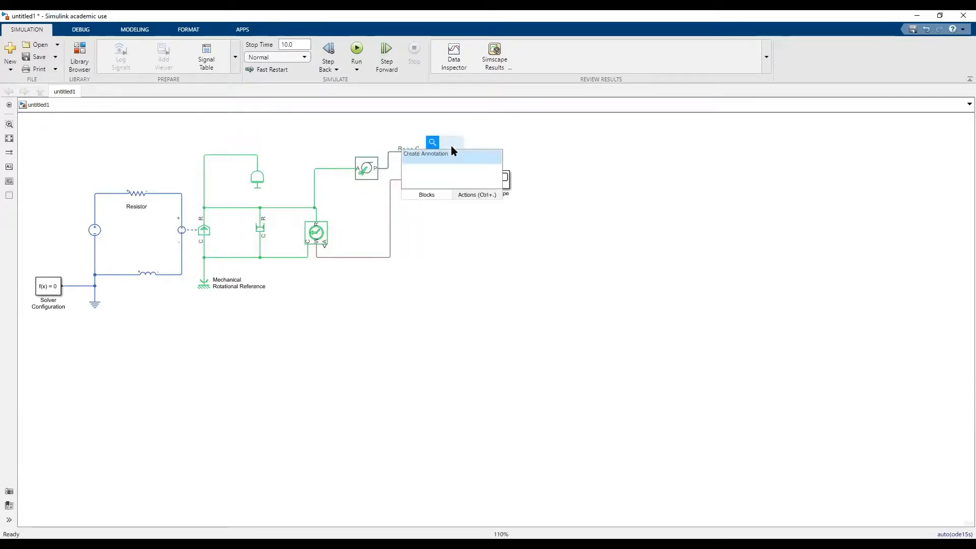
pyautogui.write('mec')
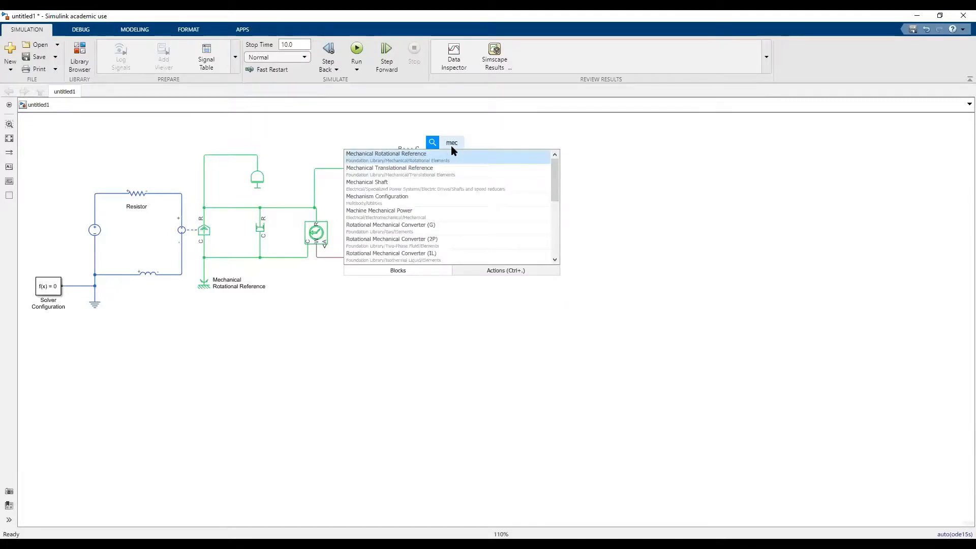
pyautogui.click(444, 167)
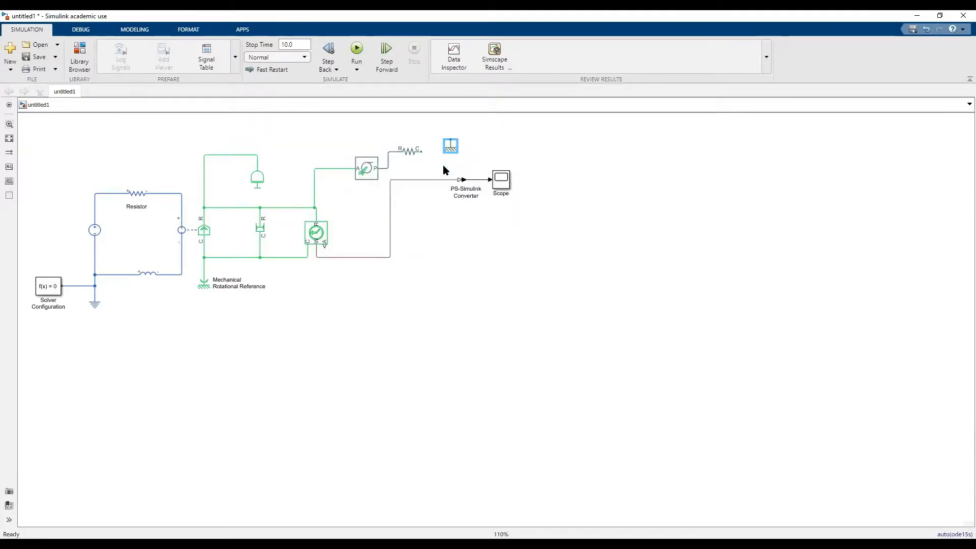
pyautogui.moveTo(450, 131); pyautogui.dragTo(421, 151)
# Run the simulation with the spring attached and examine the speed response in the maximized Scope.
pyautogui.click(495, 178)
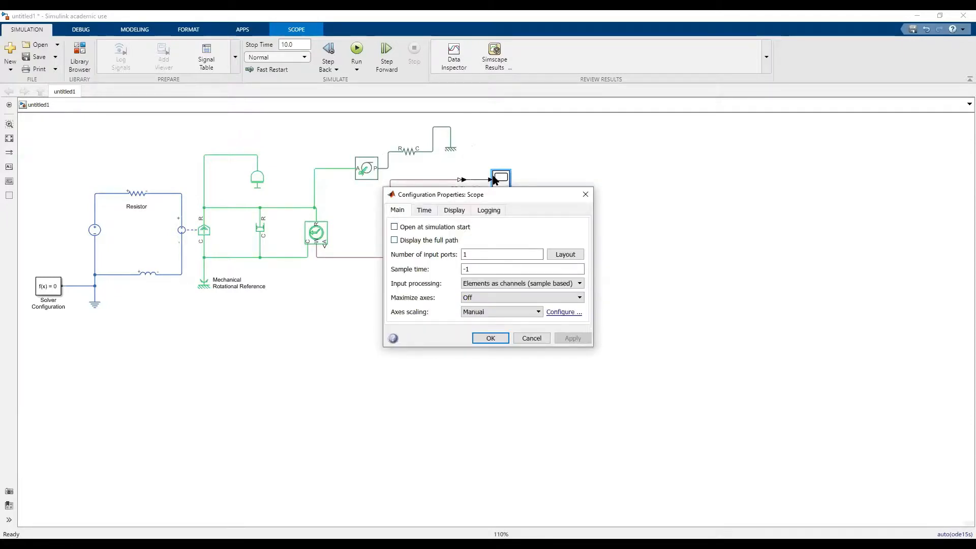
pyautogui.press('space')
pyautogui.press('Return')
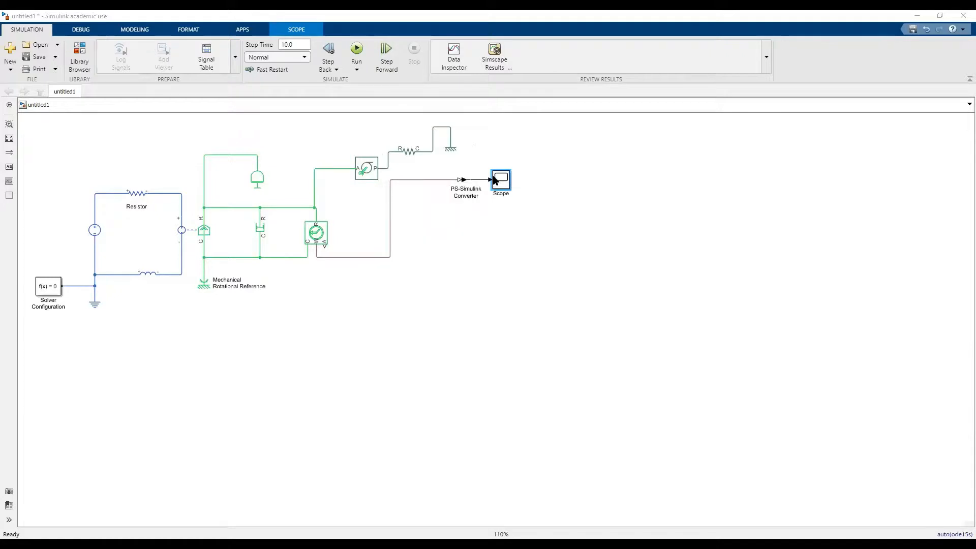
pyautogui.click(358, 51)
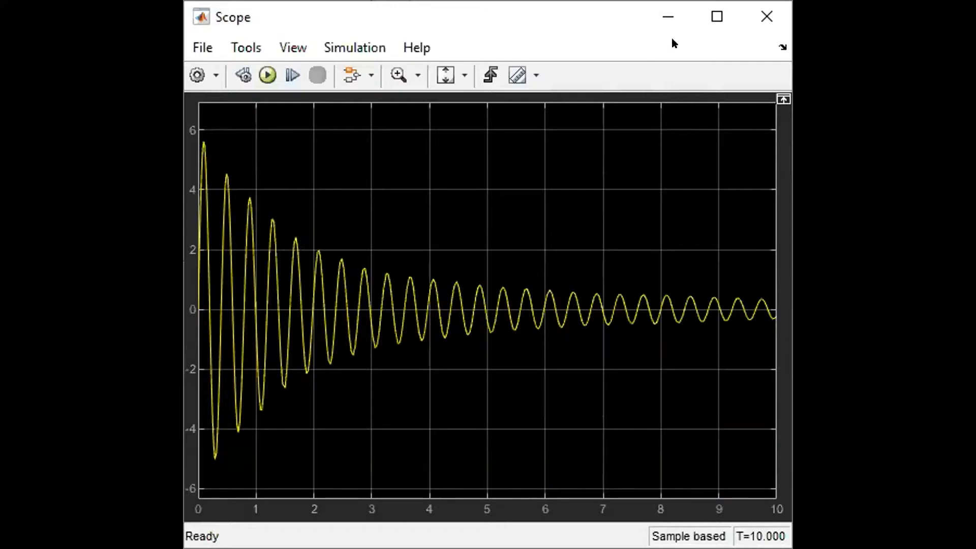
pyautogui.click(707, 23)
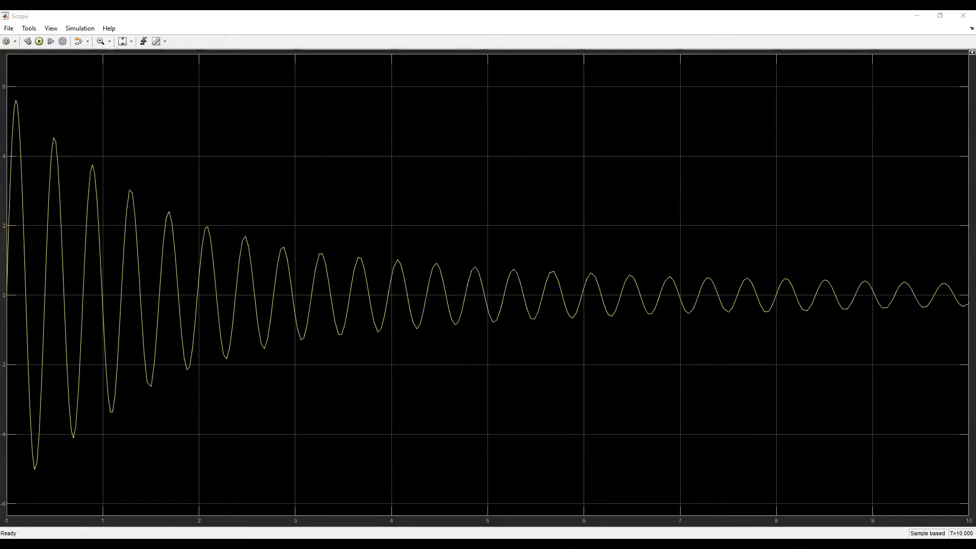
pyautogui.click(136, 238)
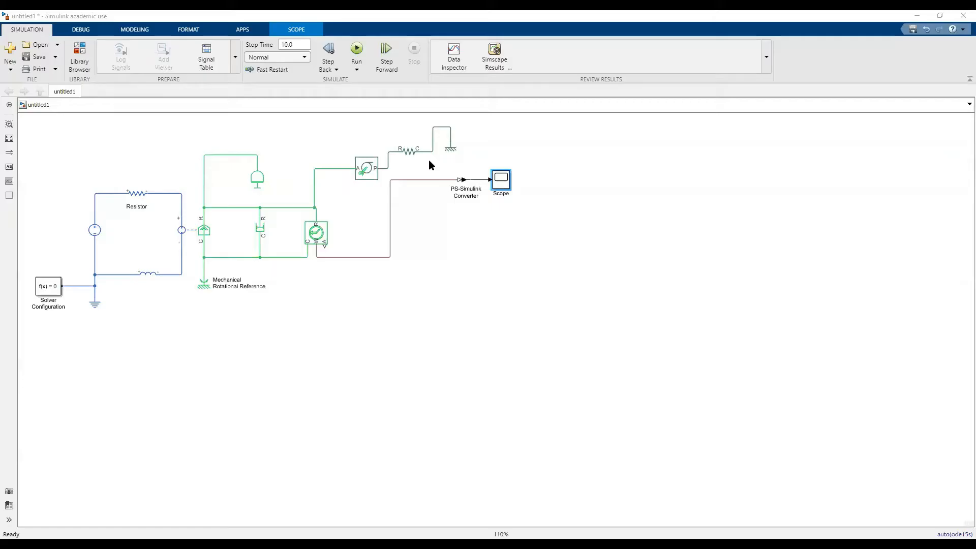
# Set the Translational Spring's spring rate to 100 N/m and run the simulation again.
pyautogui.click(414, 151)
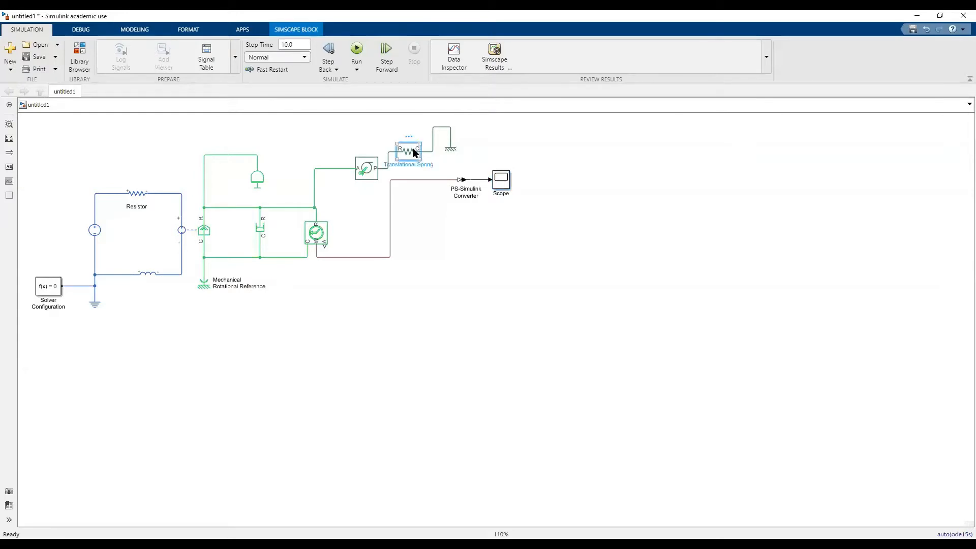
pyautogui.doubleClick(415, 151)
pyautogui.doubleClick(580, 159)
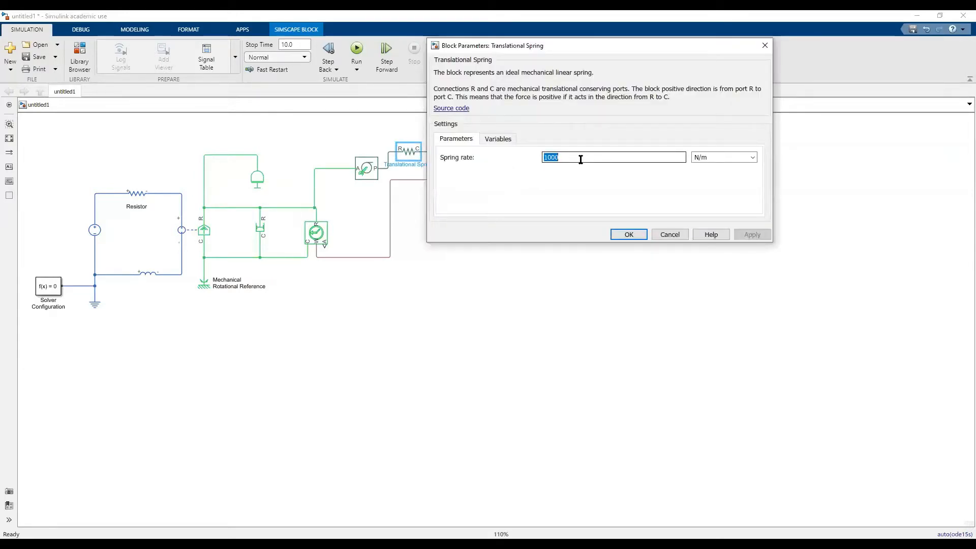
pyautogui.write('100')
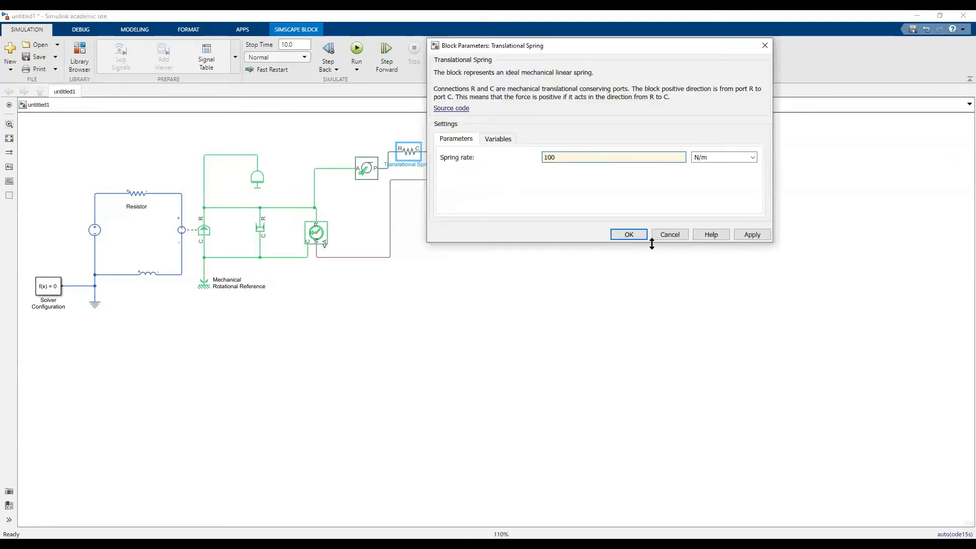
pyautogui.click(631, 234)
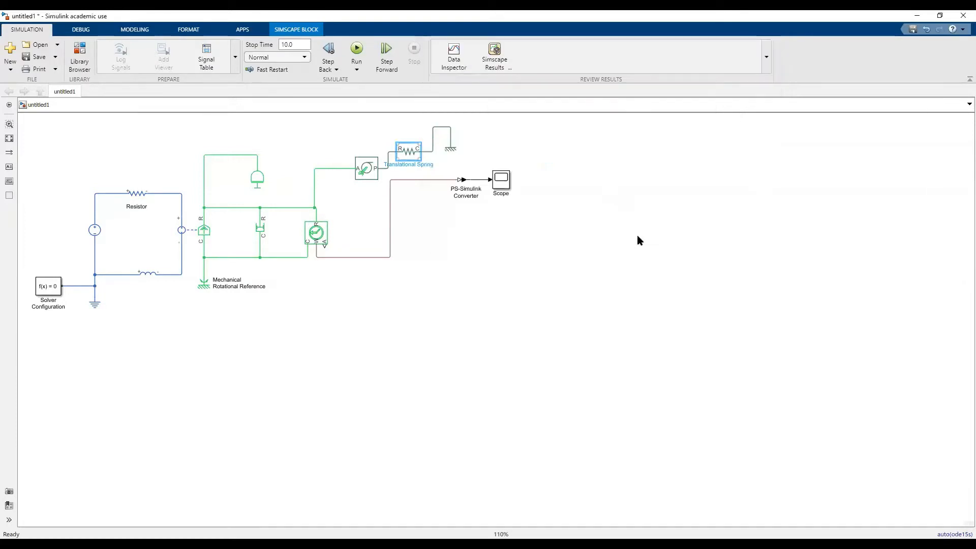
pyautogui.click(358, 51)
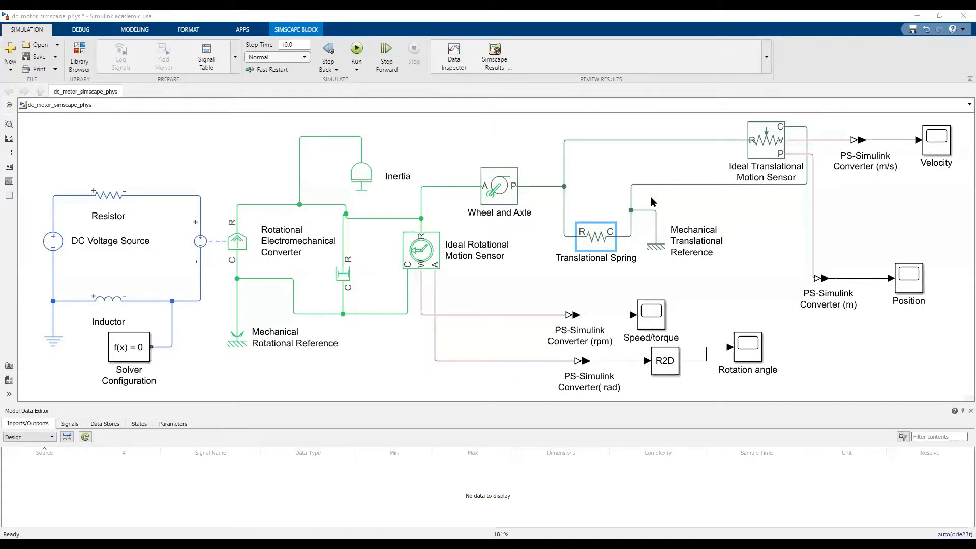
# Comment out the Translational Spring in the dc_motor_simscape_phys model and run the simulation.
pyautogui.rightClick(600, 232)
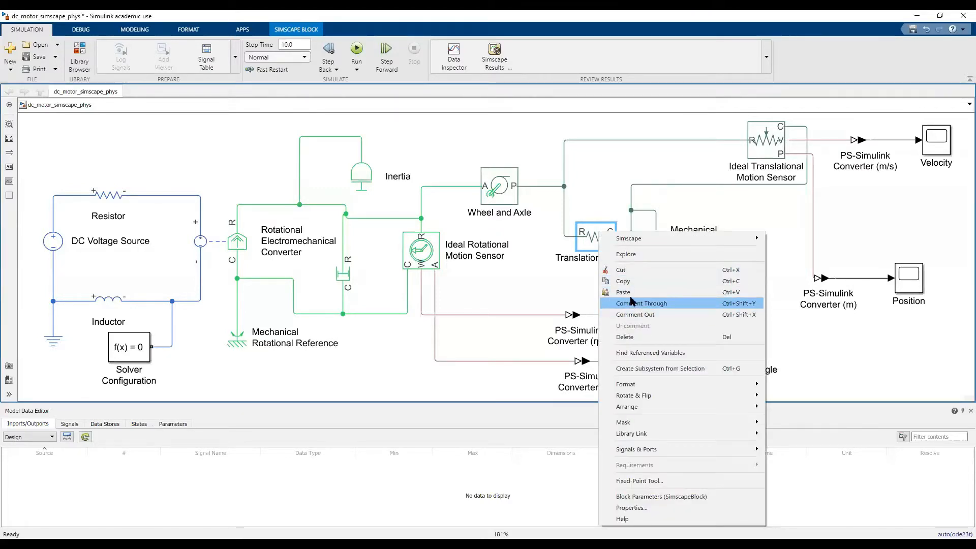
pyautogui.click(639, 317)
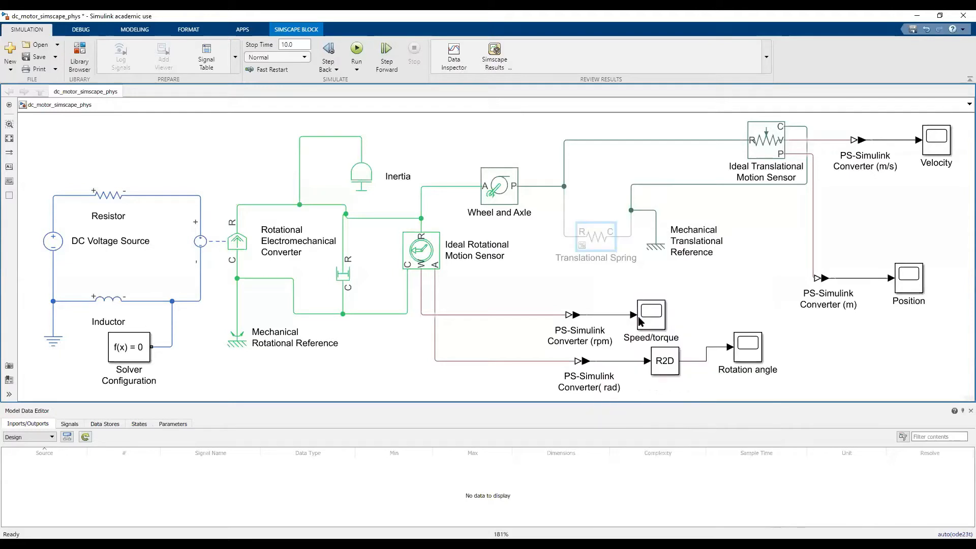
pyautogui.click(358, 50)
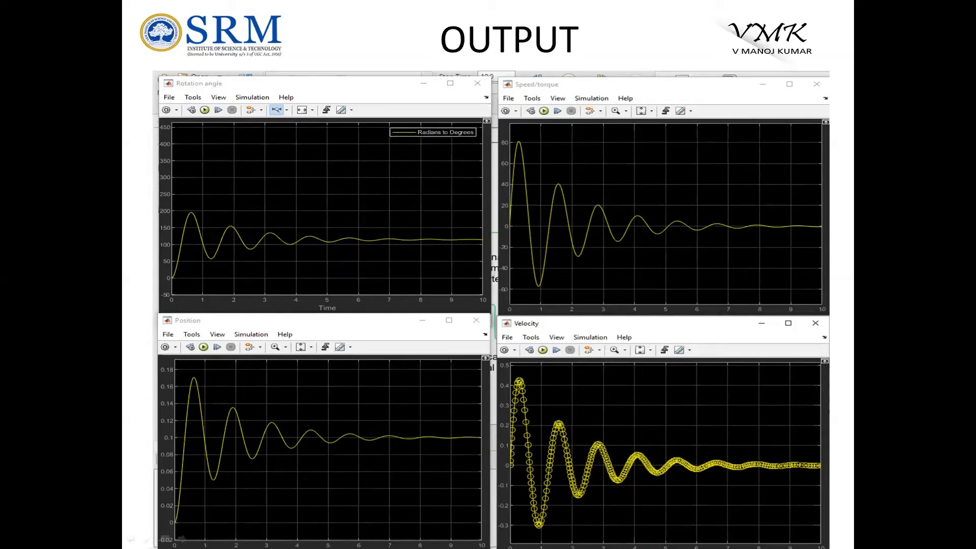
pyautogui.press('Right')
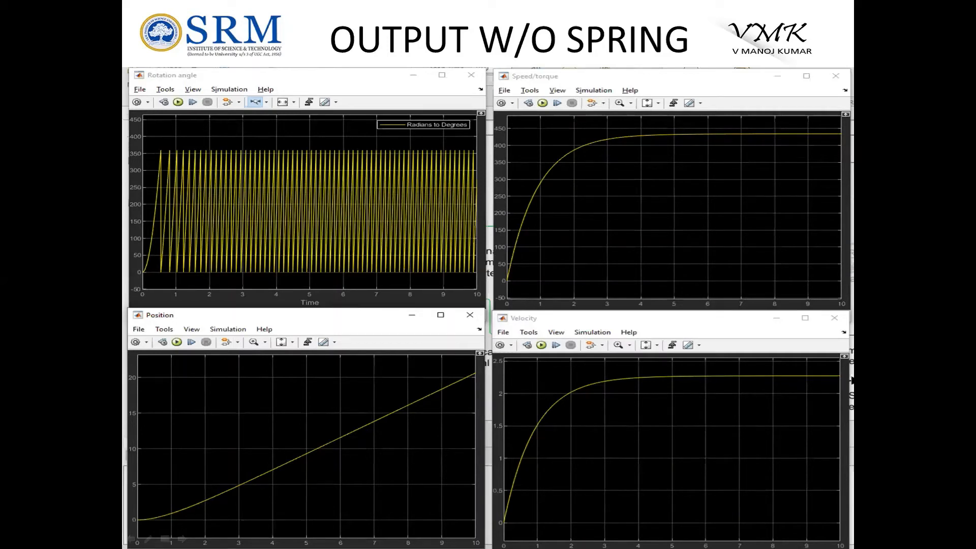
pyautogui.click(557, 406)
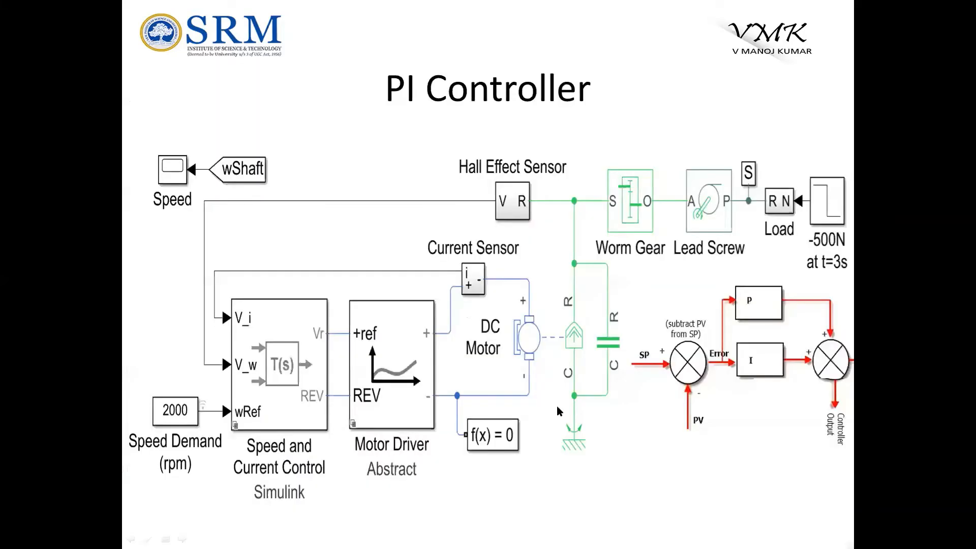
pyautogui.press('Left')
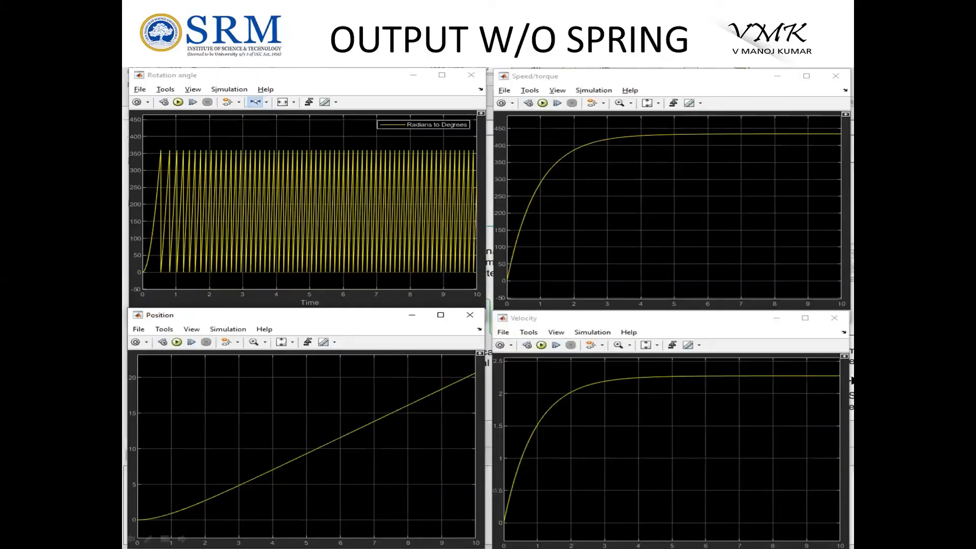
pyautogui.press('Left')
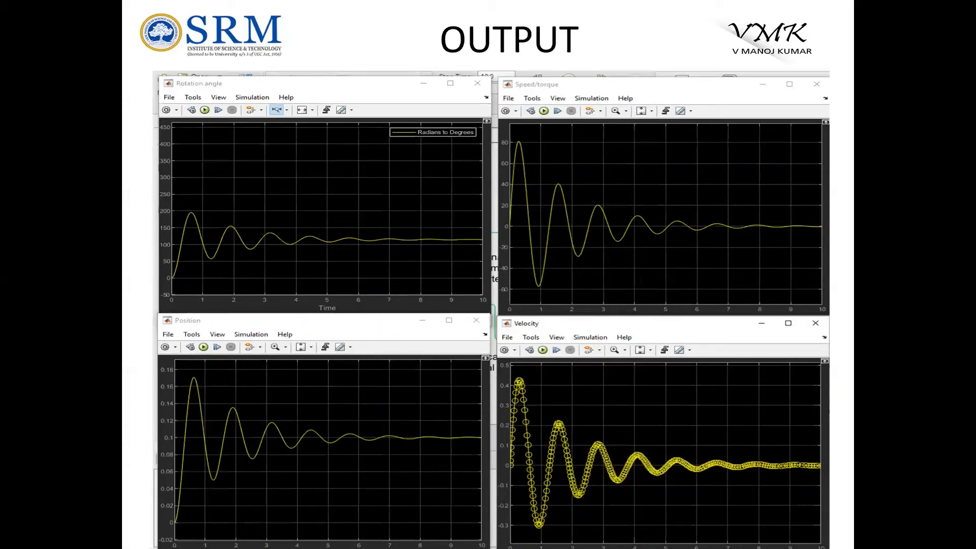
pyautogui.press('Right')
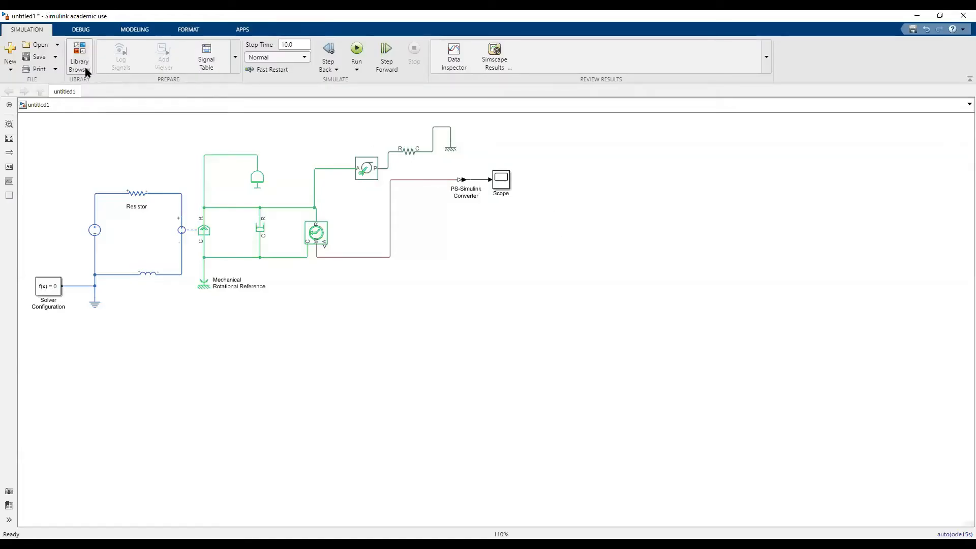
# Search the blocks for "spring" and add a Spring and Damper Force block beside the Scope in the untitled1 model.
pyautogui.doubleClick(539, 161)
pyautogui.write('spring')
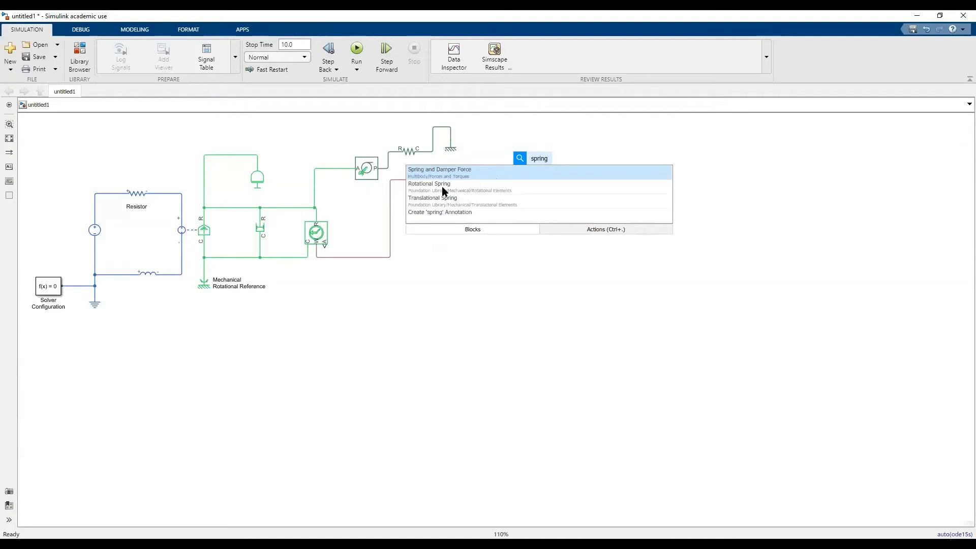
pyautogui.doubleClick(446, 171)
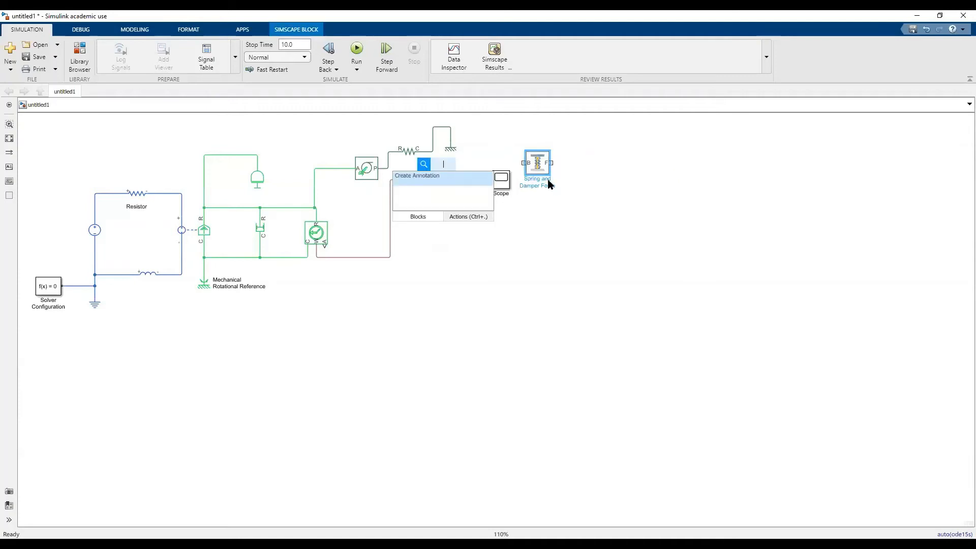
pyautogui.click(541, 208)
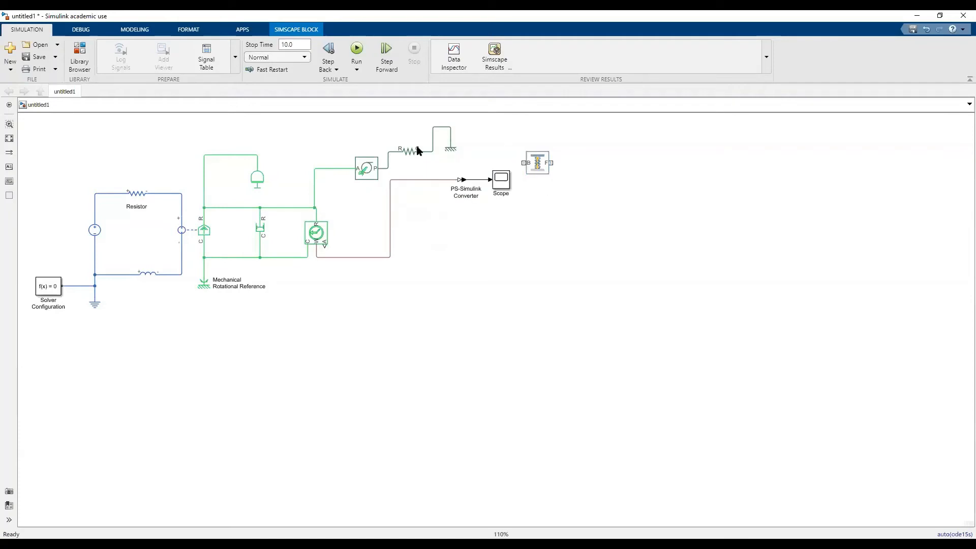
pyautogui.click(8, 124)
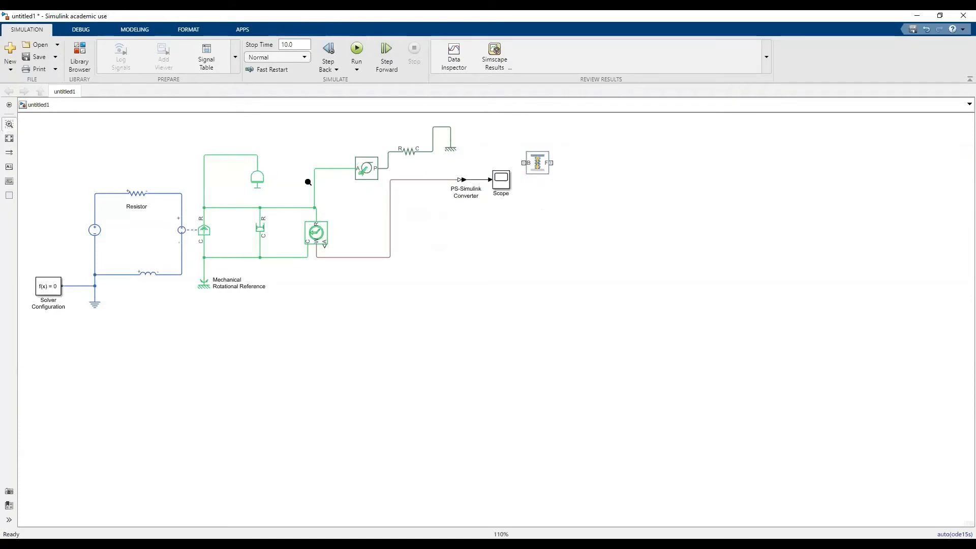
pyautogui.click(539, 163)
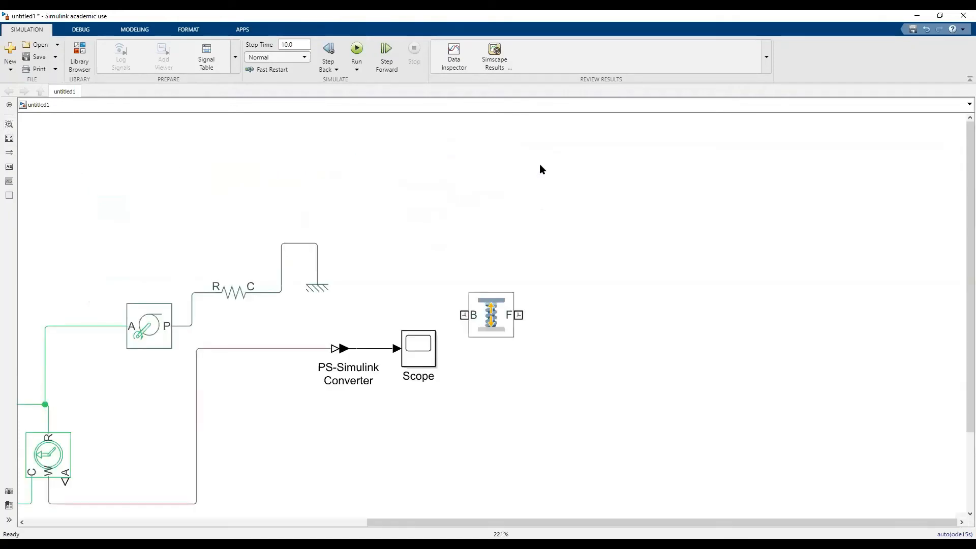
pyautogui.click(497, 308)
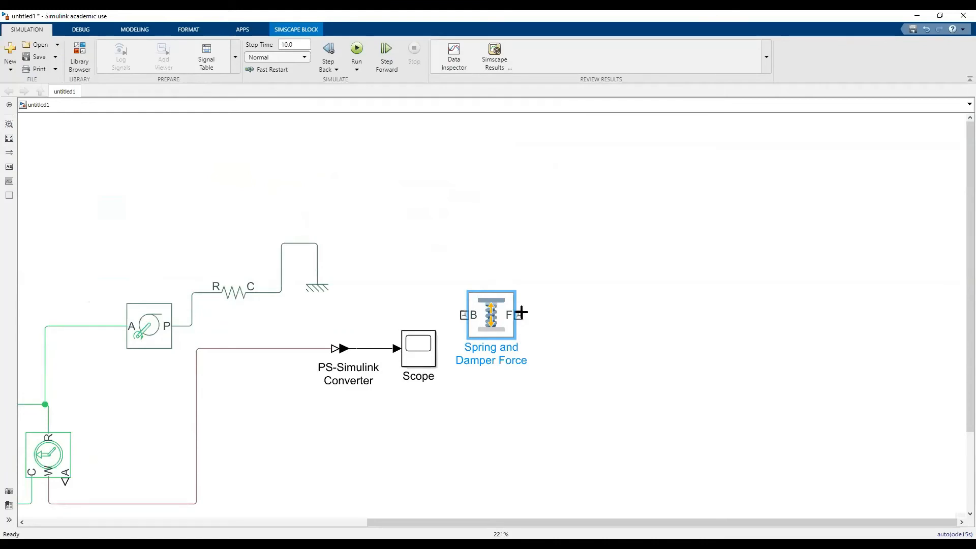
# Try to replace the Translational Spring by wiring the Spring and Damper Force block's B port to the open line from the wheel and axle.
pyautogui.click(232, 293)
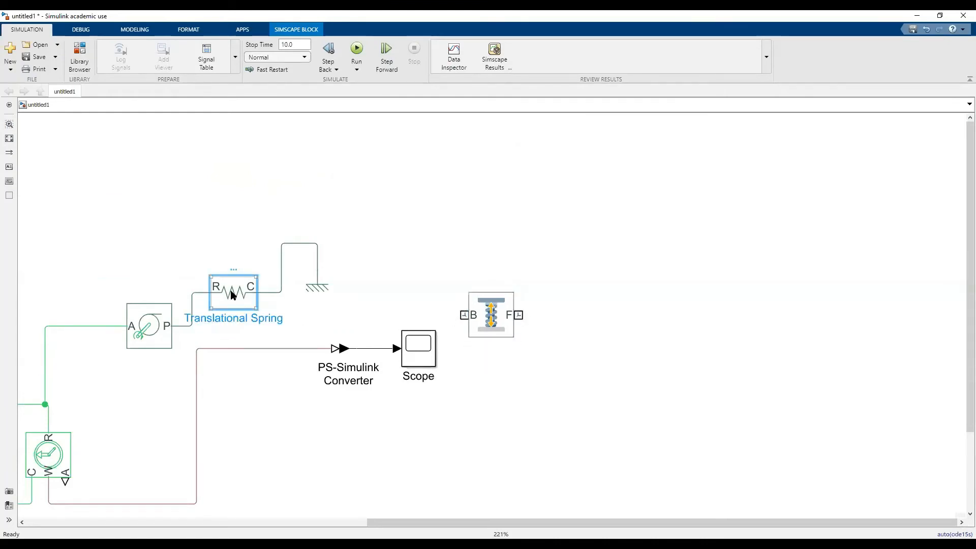
pyautogui.press('Delete')
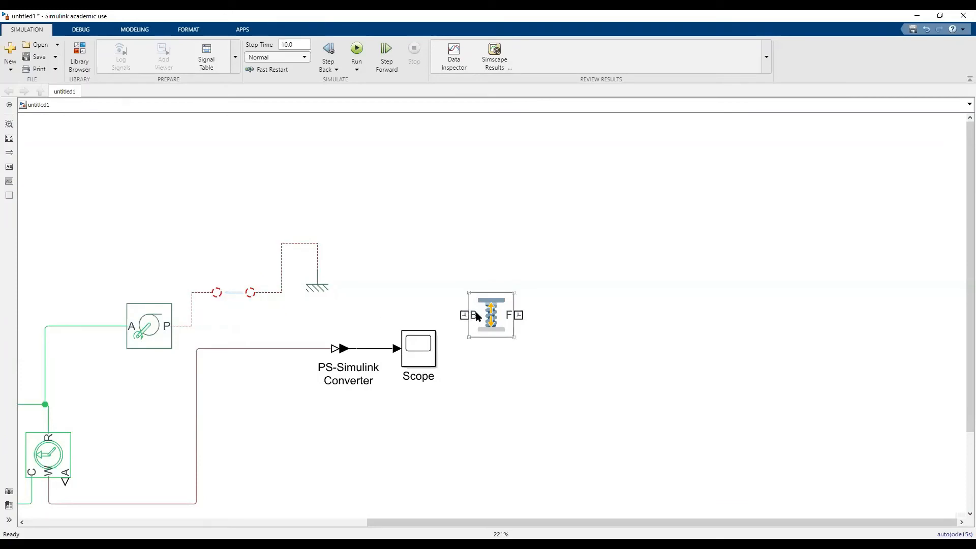
pyautogui.moveTo(465, 314); pyautogui.dragTo(217, 293)
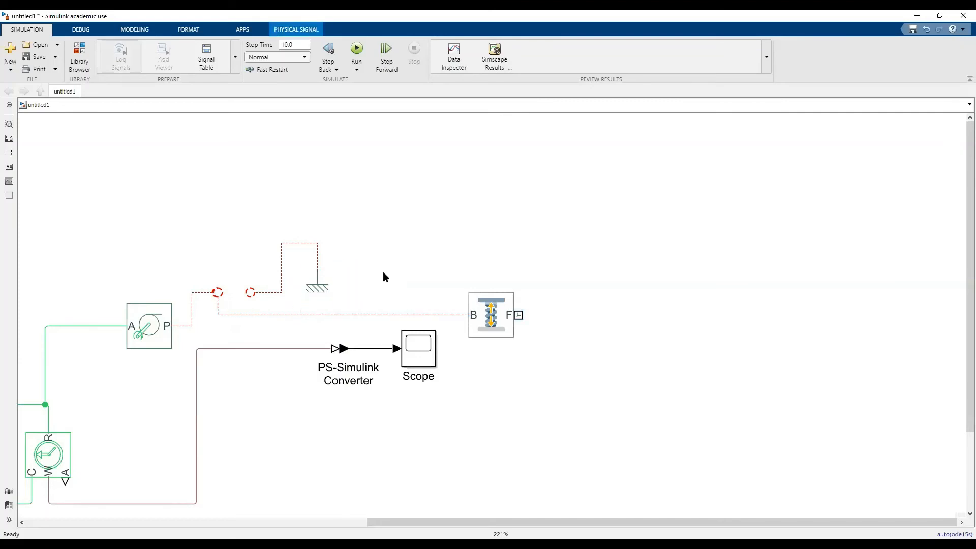
pyautogui.click(496, 320)
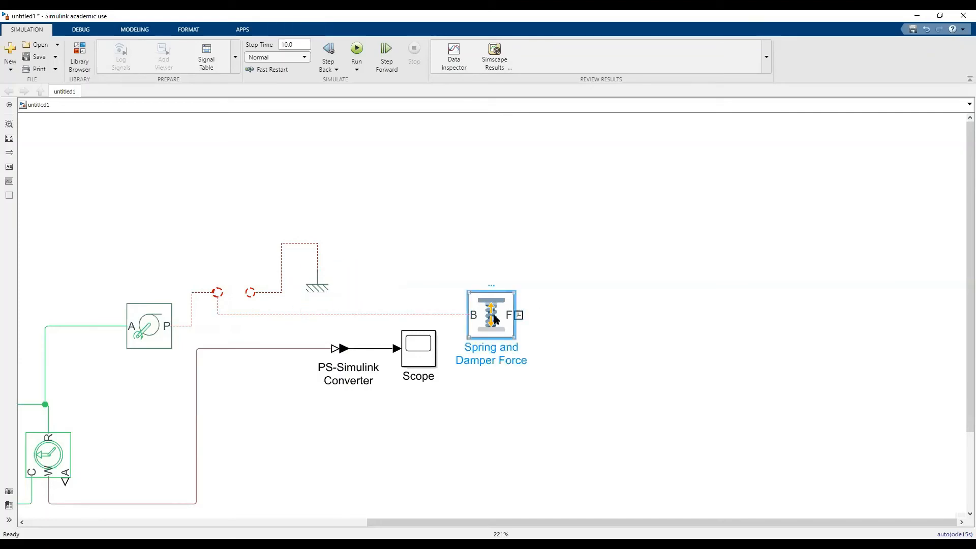
pyautogui.press('Delete')
pyautogui.hotkey('ctrl', 'z')
pyautogui.hotkey('ctrl', 'z')
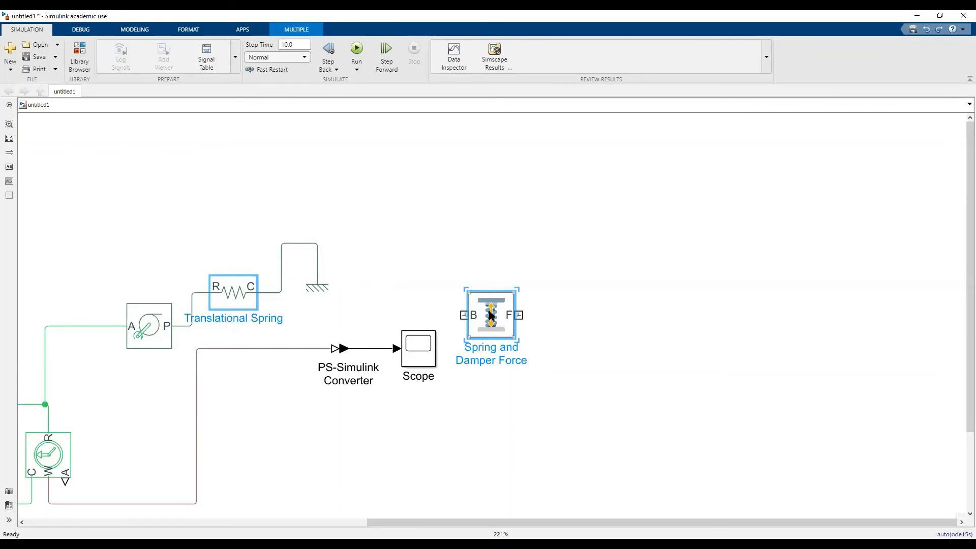
pyautogui.click(10, 124)
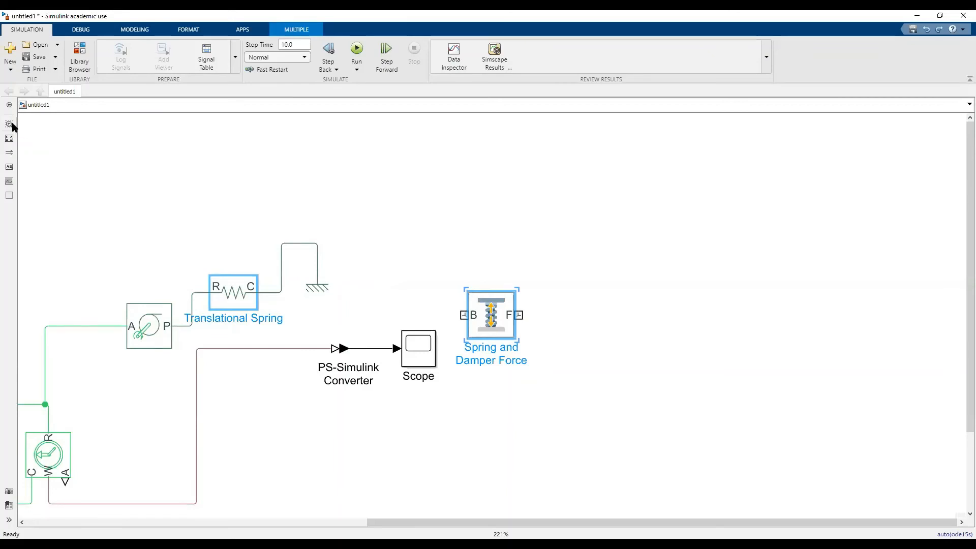
pyautogui.click(486, 309)
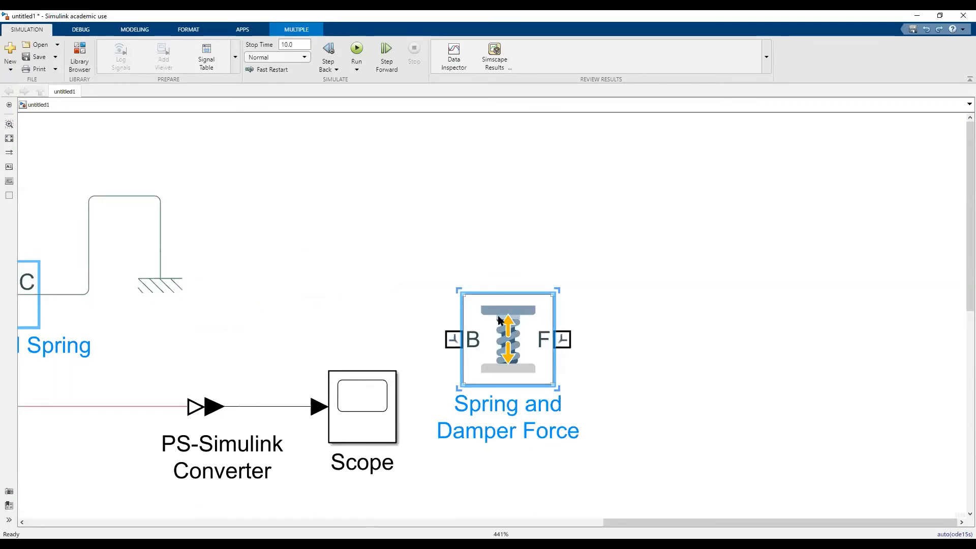
pyautogui.doubleClick(599, 199)
pyautogui.write('valves')
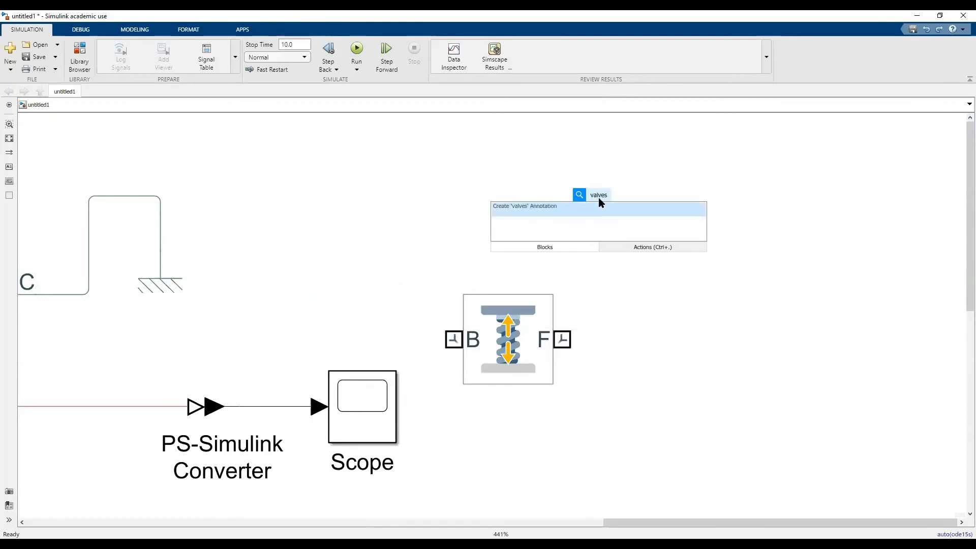
pyautogui.press('BackSpace')
pyautogui.press('BackSpace')
pyautogui.press('BackSpace')
pyautogui.press('BackSpace')
pyautogui.press('BackSpace')
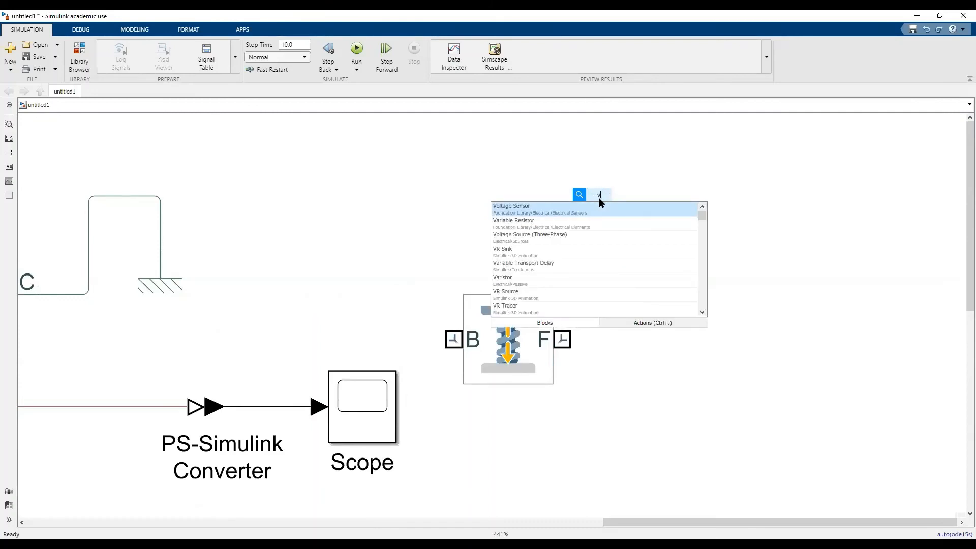
pyautogui.write('mul')
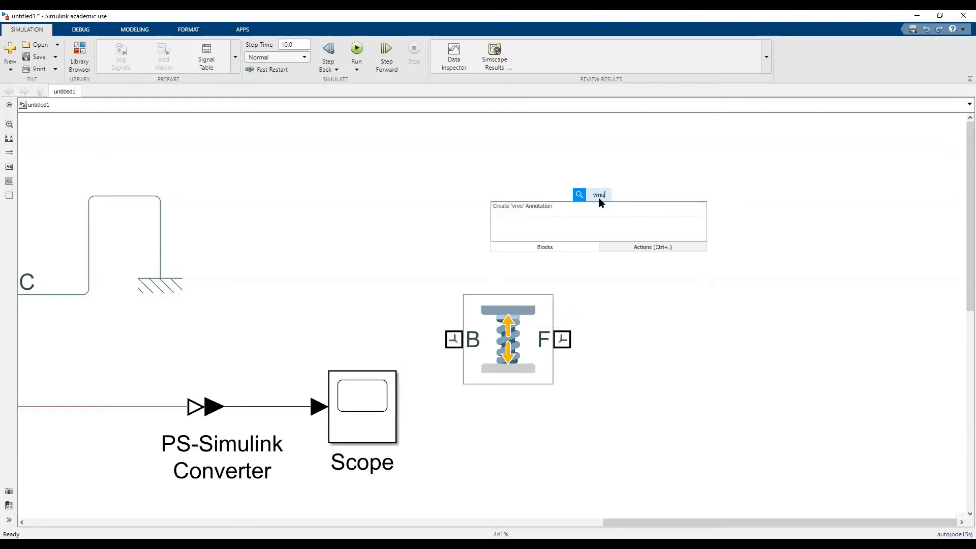
pyautogui.press('BackSpace')
pyautogui.press('BackSpace')
pyautogui.press('BackSpace')
pyautogui.press('BackSpace')
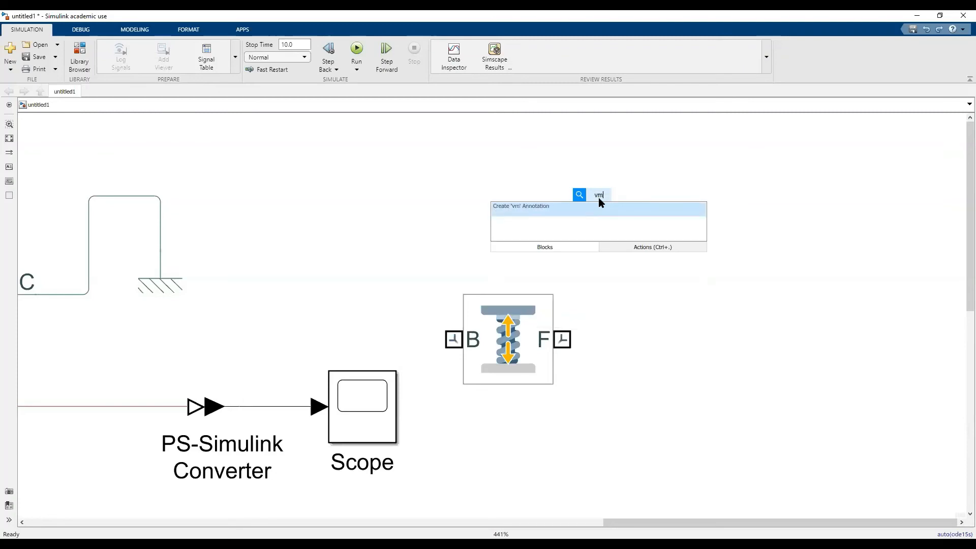
pyautogui.write('mult')
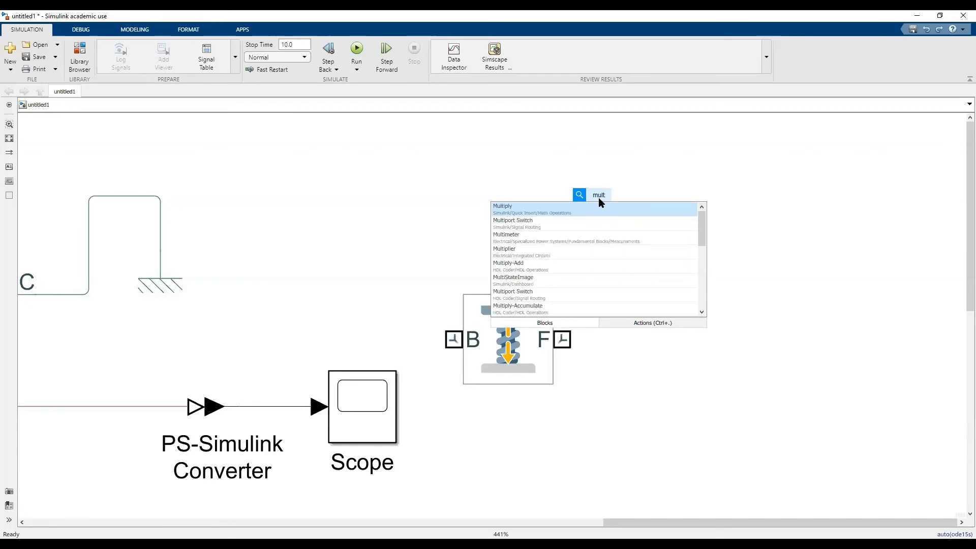
pyautogui.write('ib')
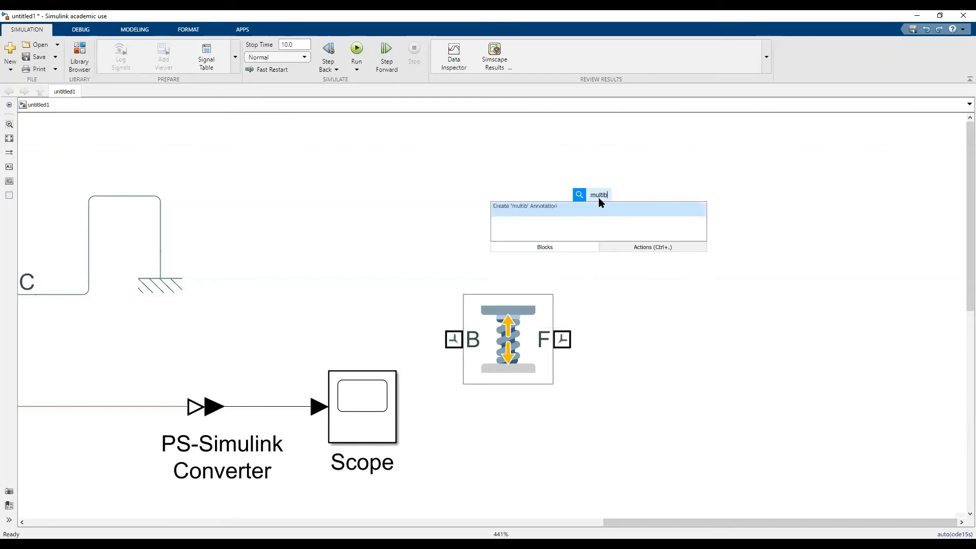
pyautogui.press('BackSpace')
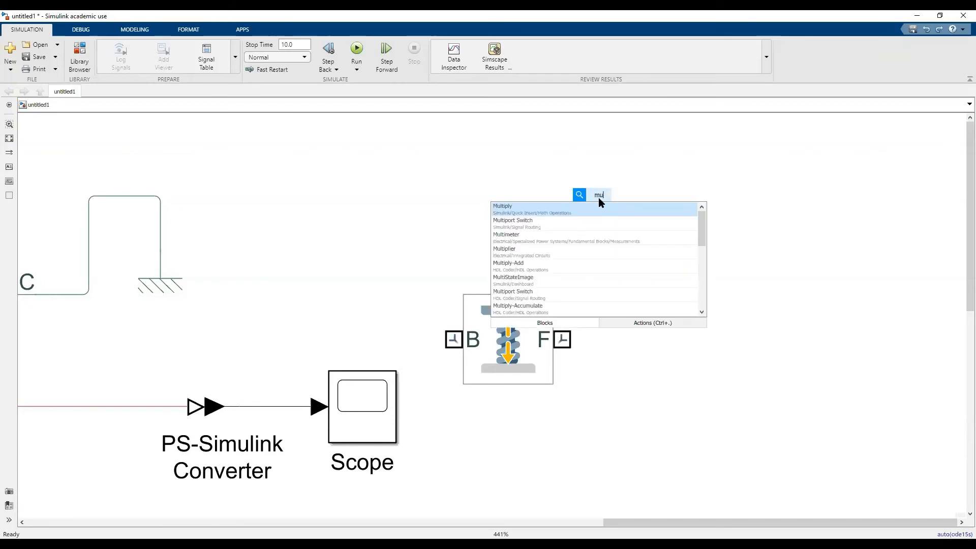
pyautogui.press('BackSpace')
pyautogui.press('BackSpace')
pyautogui.press('BackSpace')
pyautogui.press('BackSpace')
pyautogui.press('BackSpace')
pyautogui.press('Escape')
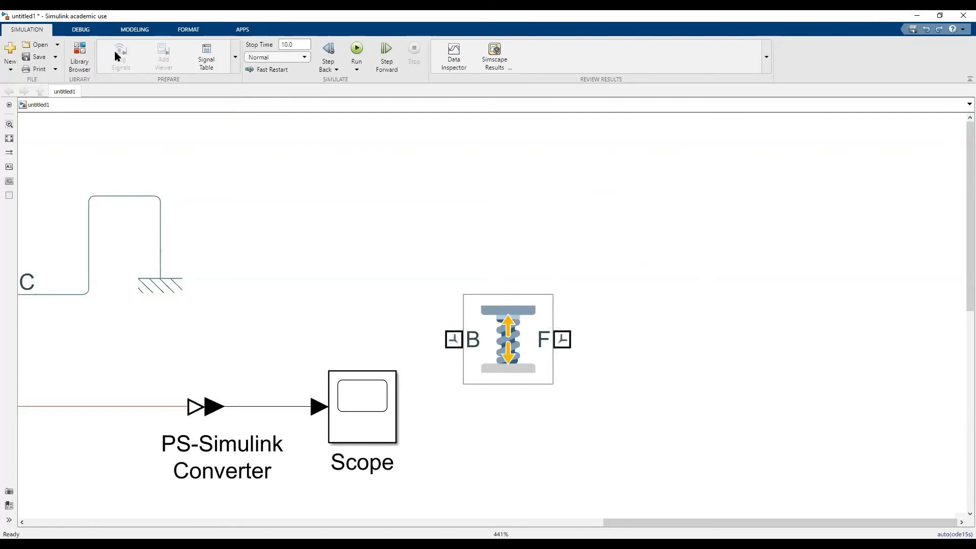
# Add a Pulley block and a Mechanism Configuration block from the block library above the Spring and Damper Force block.
pyautogui.click(84, 58)
pyautogui.moveTo(650, 189); pyautogui.dragTo(654, 192)
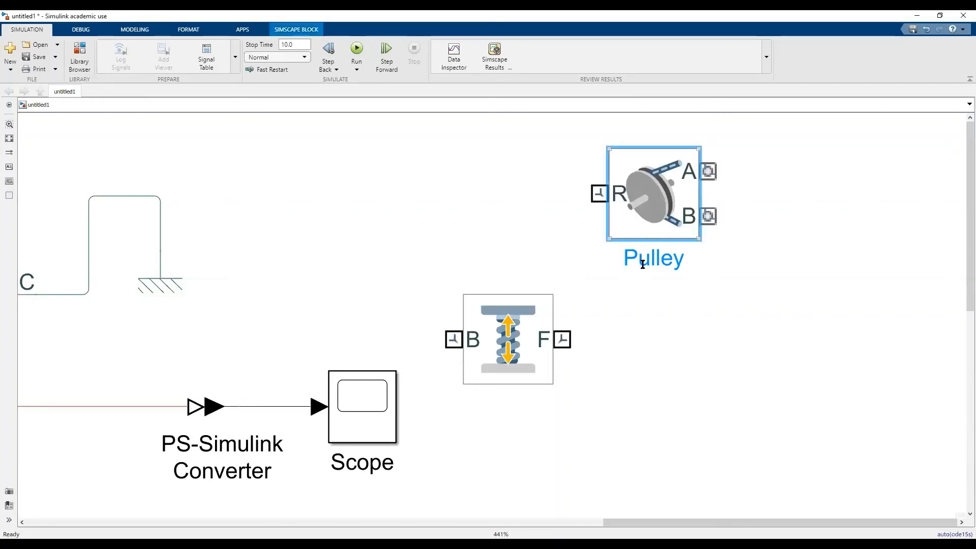
pyautogui.click(77, 56)
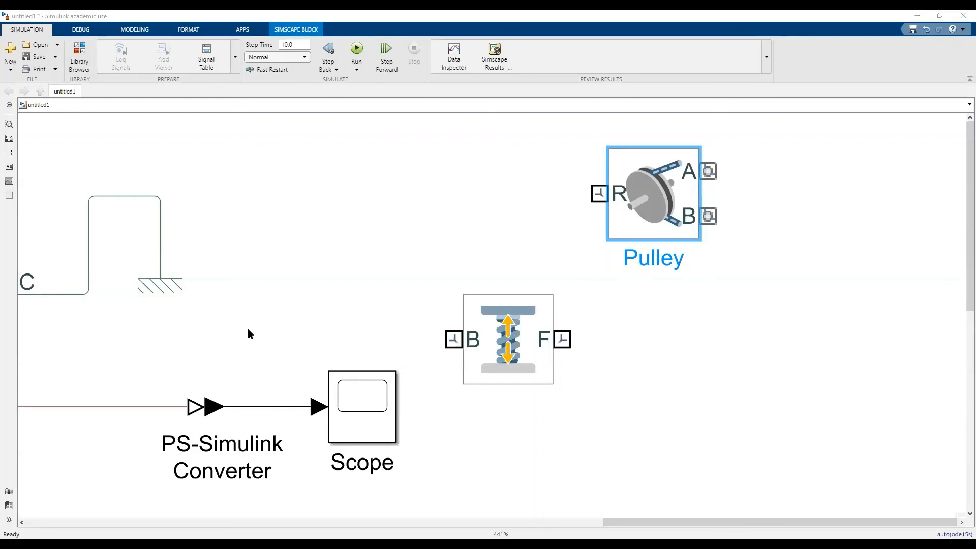
pyautogui.moveTo(248, 328); pyautogui.dragTo(843, 179)
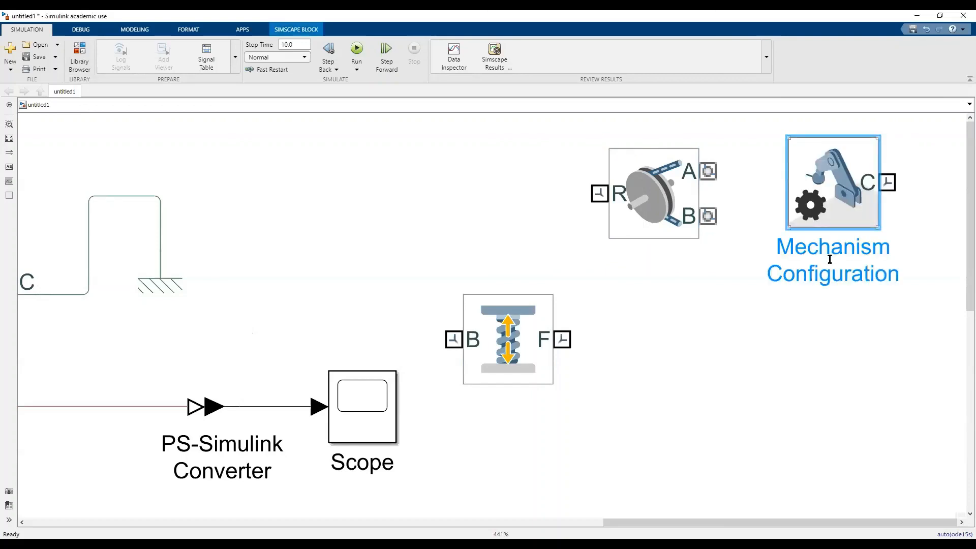